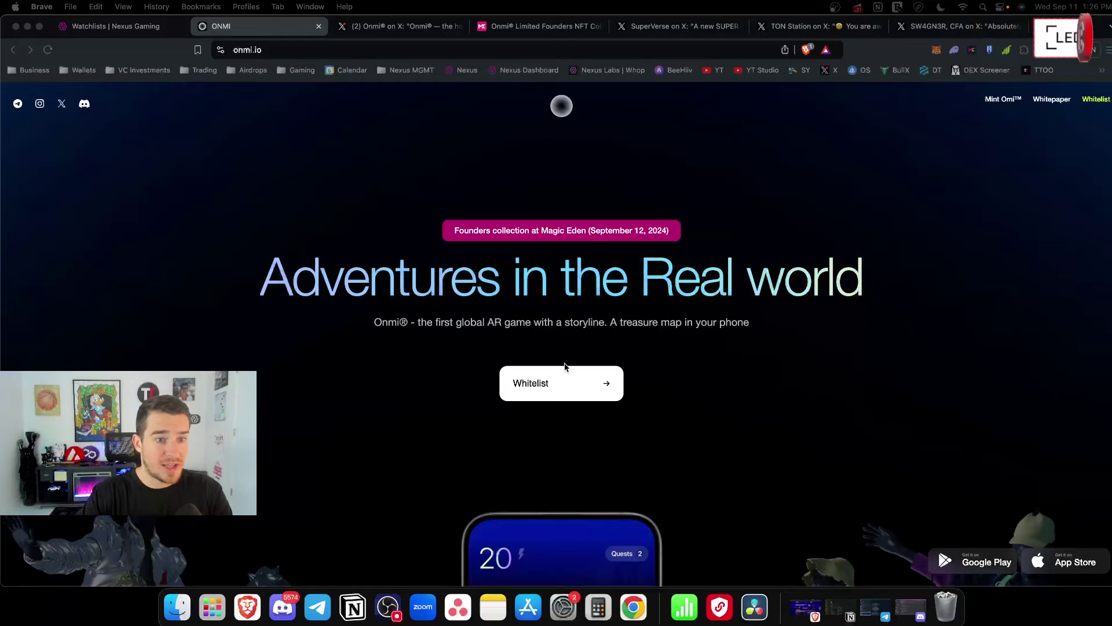
# - Browse the onmi.io landing page, then view Onmi's X post announcing the Founders NFT launch
pyautogui.scroll(-5, 566, 368)
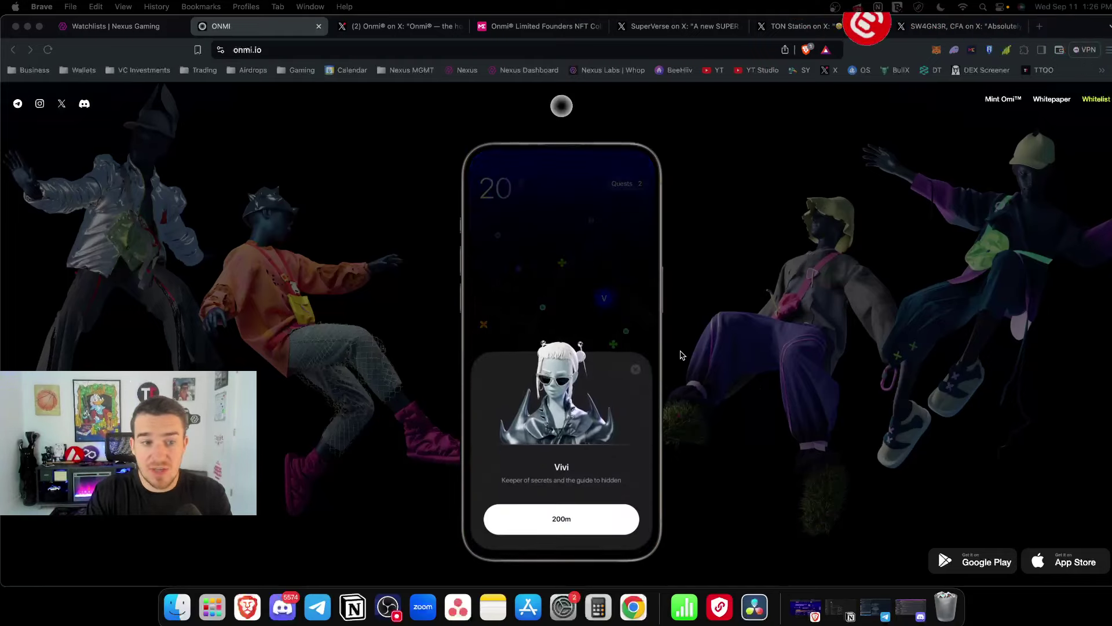
pyautogui.scroll(-5, 700, 355)
pyautogui.scroll(-3, 700, 355)
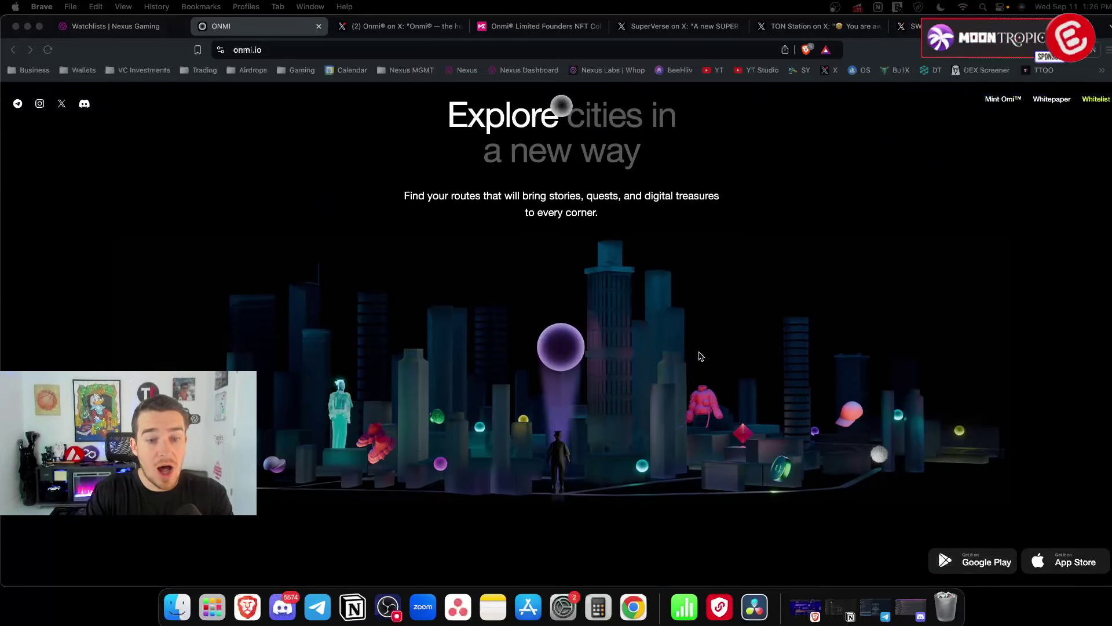
pyautogui.click(396, 27)
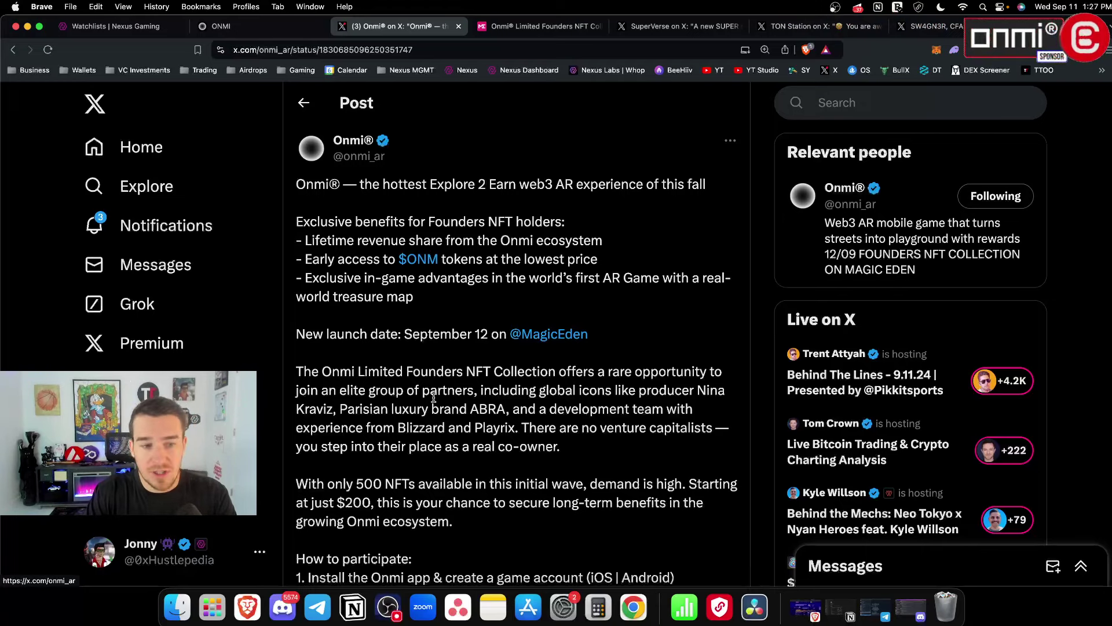
# - Switch to the Magic Eden launchpad for the Onmi Limited Founders NFT Collection at 0.088 ETH
pyautogui.click(521, 28)
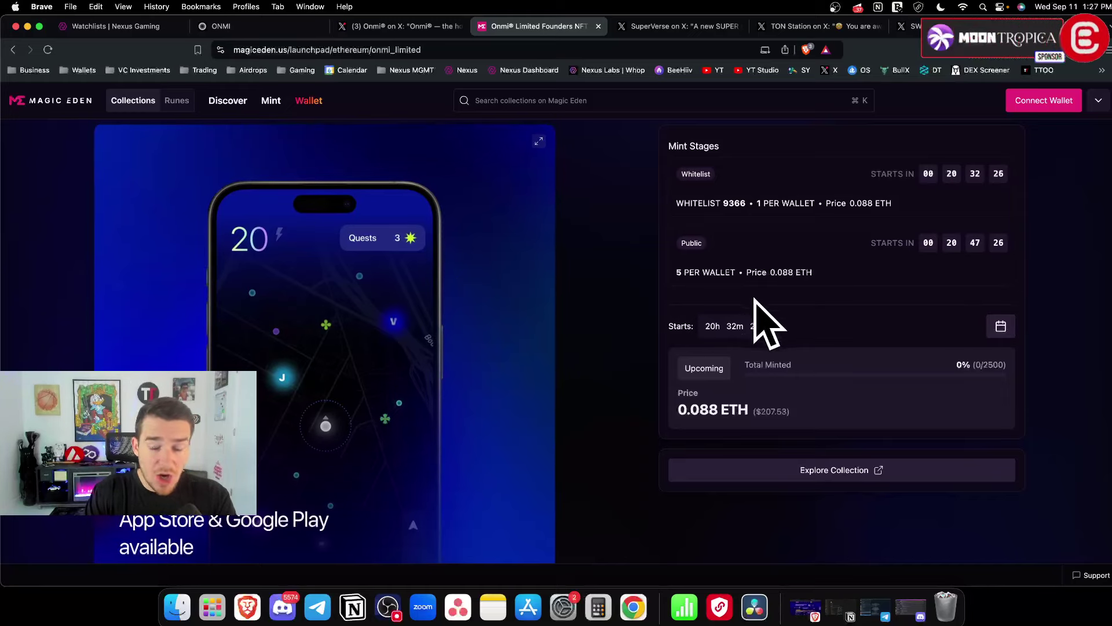
# - Compare the Magic Eden mint stages with the X post, highlighting its '500 NFTs' paragraph
pyautogui.scroll(-1, 718, 313)
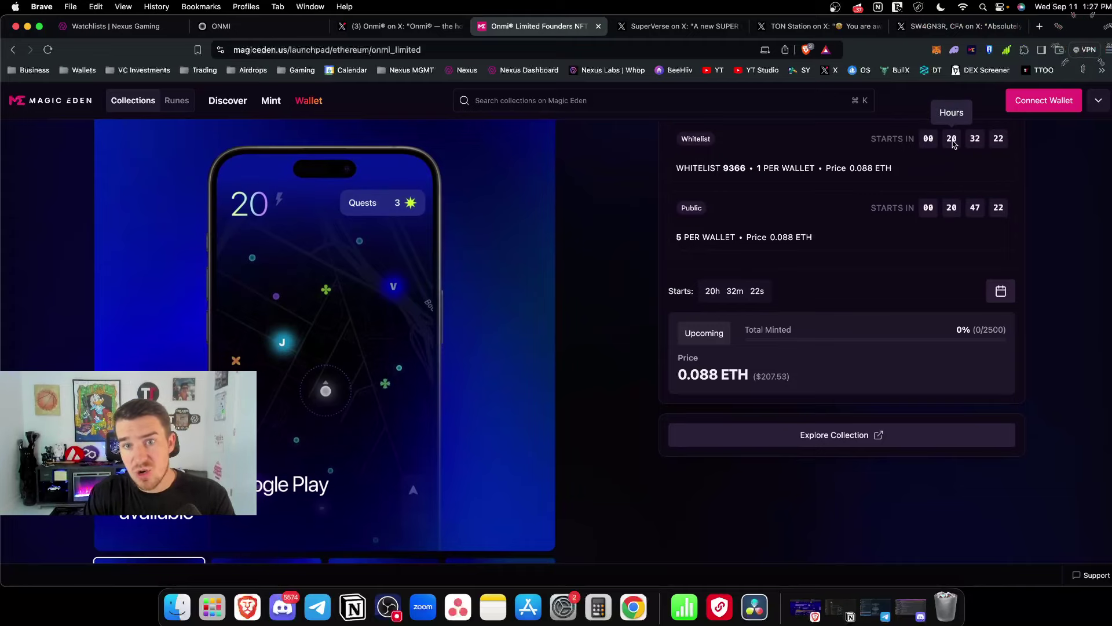
pyautogui.scroll(2, 763, 272)
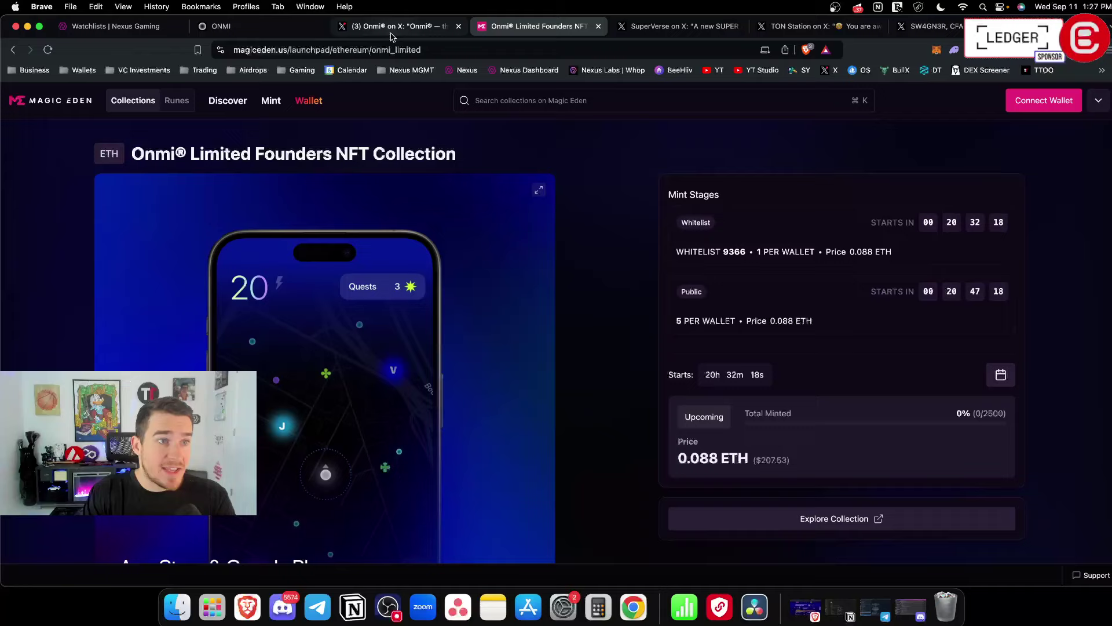
pyautogui.click(392, 32)
pyautogui.scroll(-3, 462, 337)
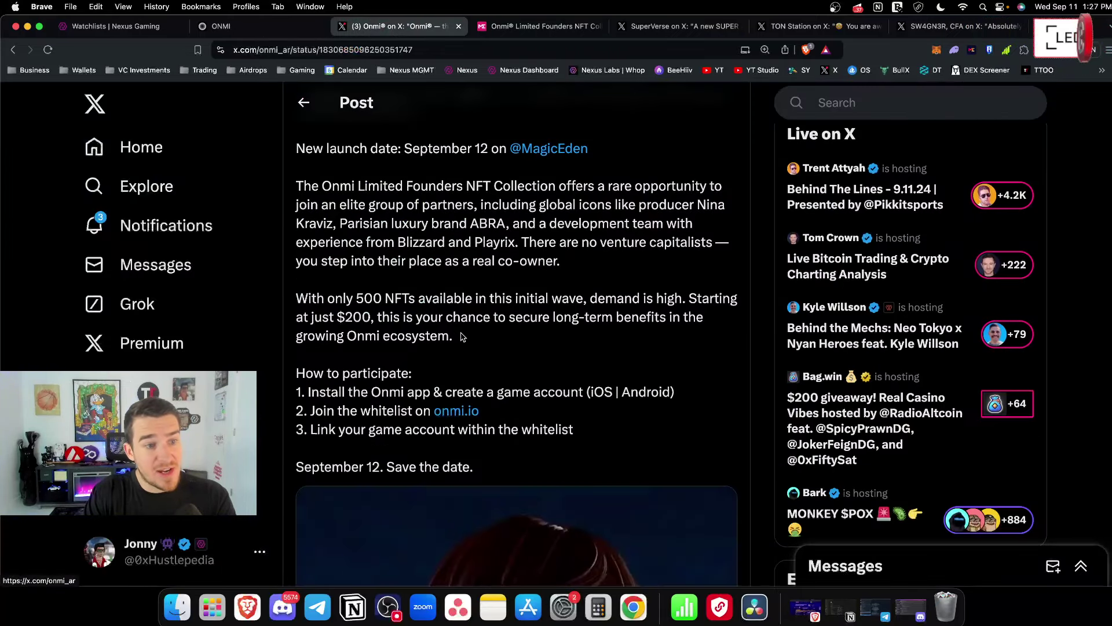
pyautogui.moveTo(461, 336); pyautogui.dragTo(295, 303)
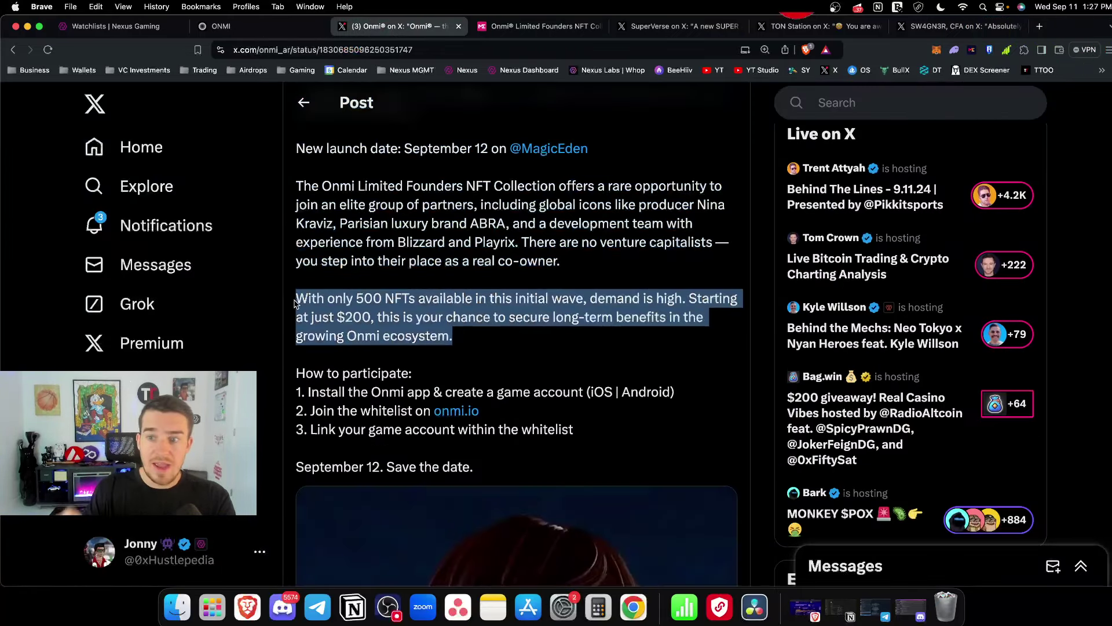
pyautogui.click(517, 28)
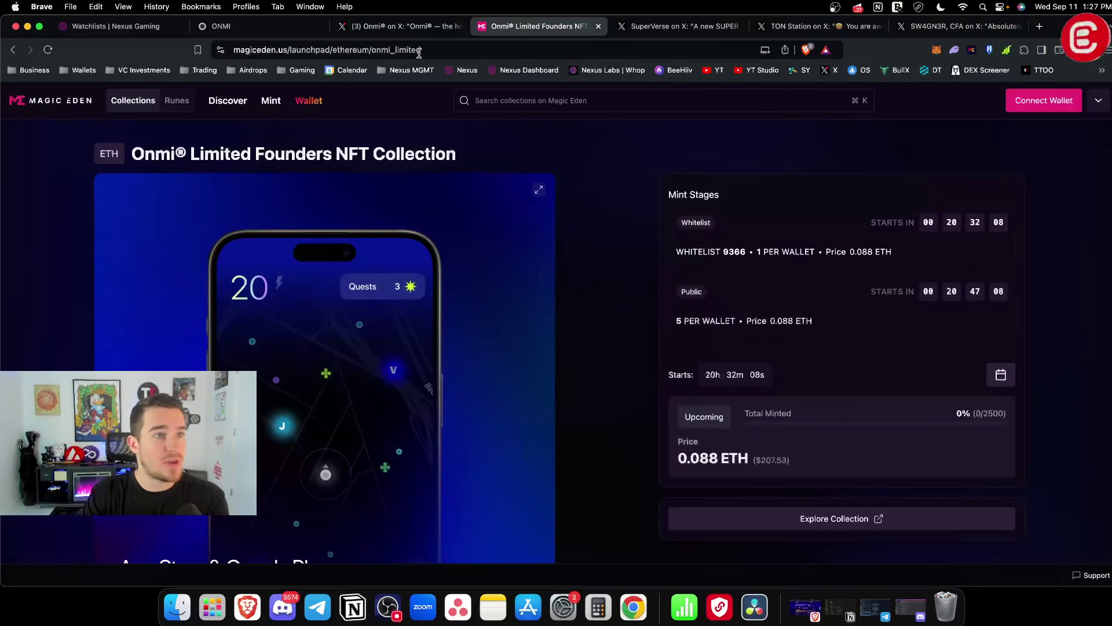
pyautogui.click(392, 27)
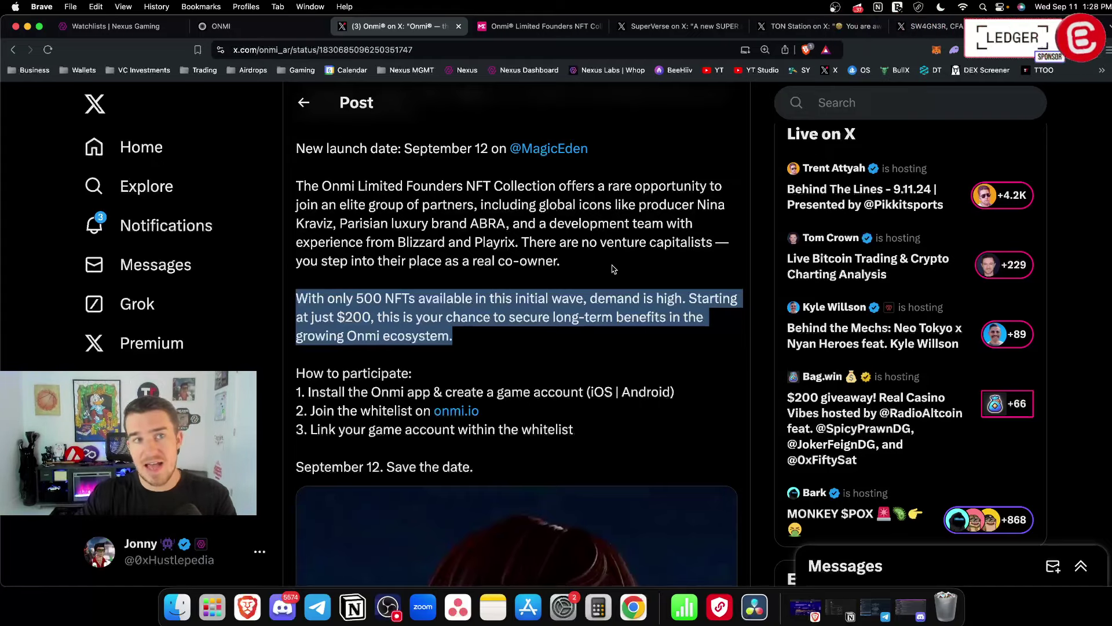
pyautogui.click(580, 26)
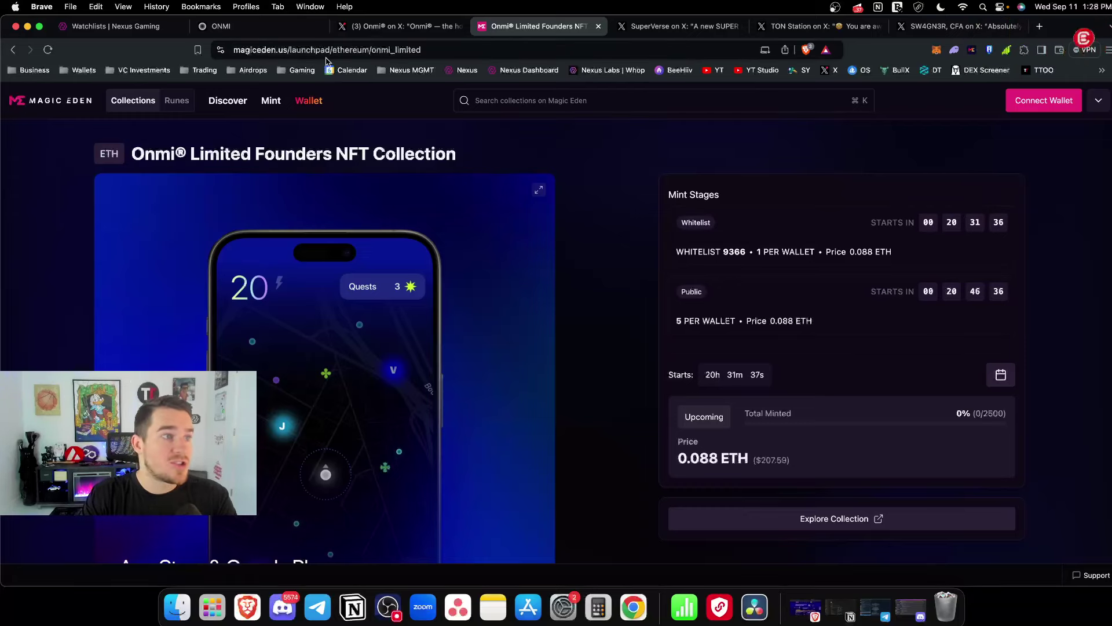
# - Go to the Nexus Labs watchlist and check Bitcoin's price details
pyautogui.click(151, 27)
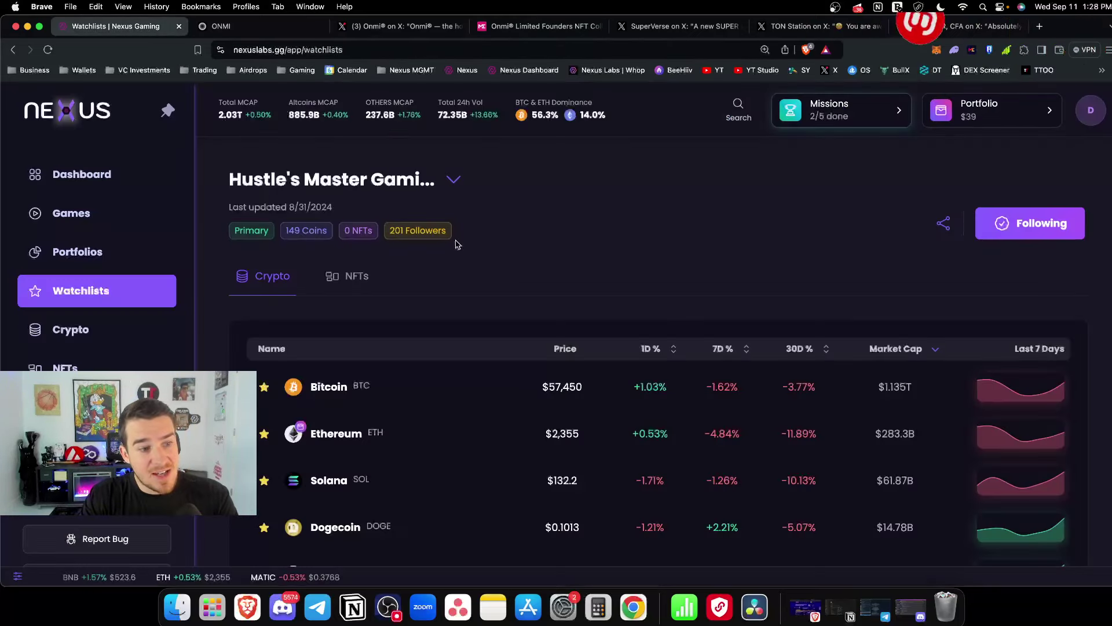
pyautogui.scroll(-5, 624, 263)
pyautogui.scroll(3, 626, 259)
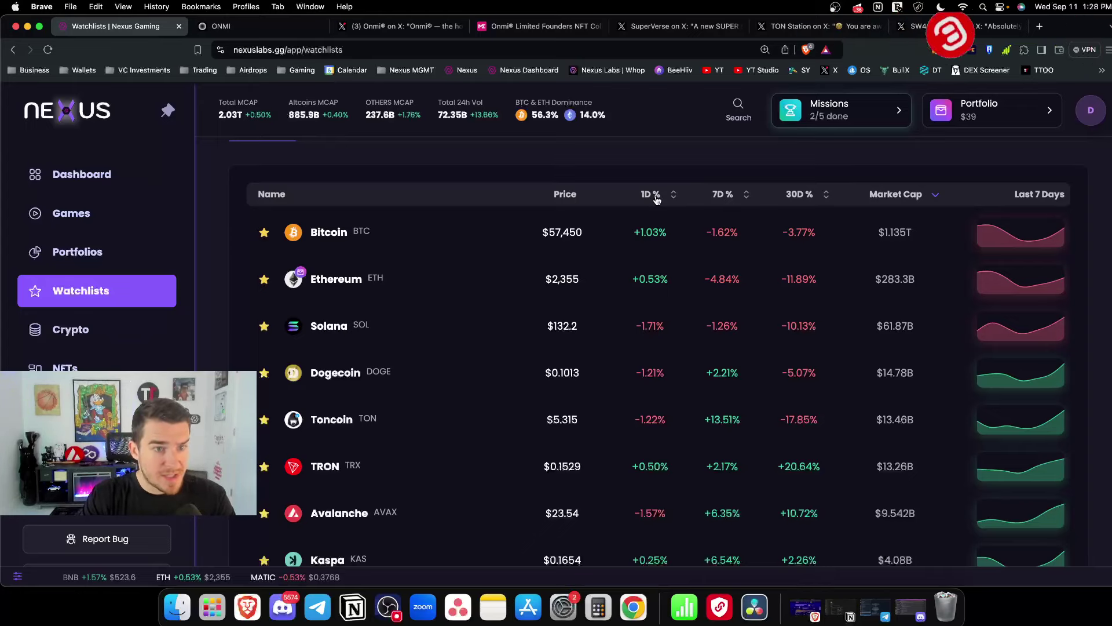
pyautogui.click(619, 234)
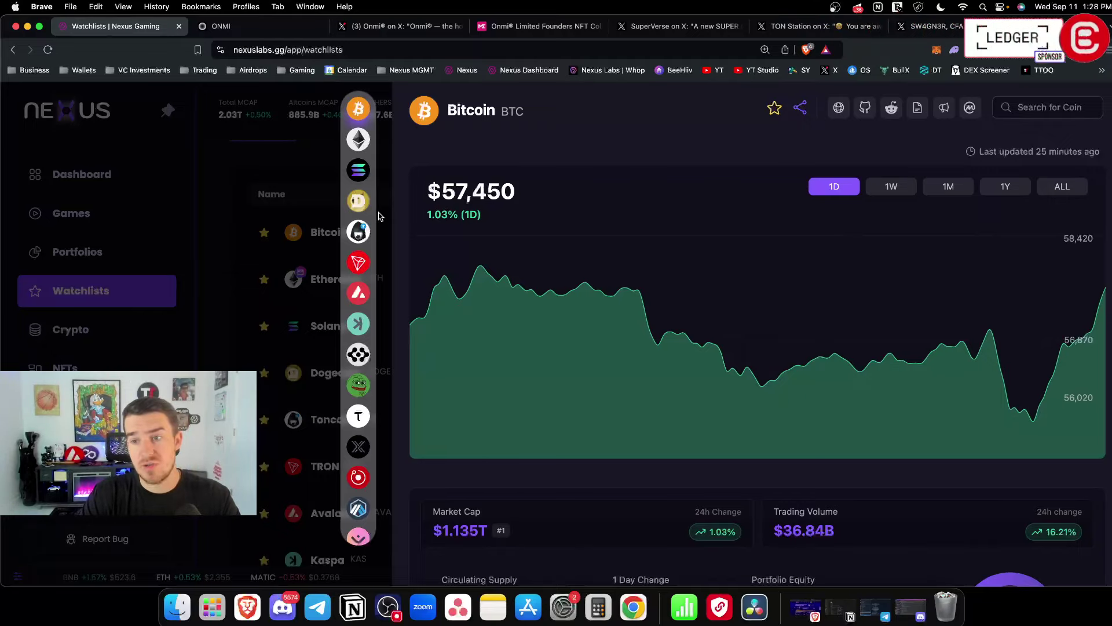
pyautogui.click(315, 224)
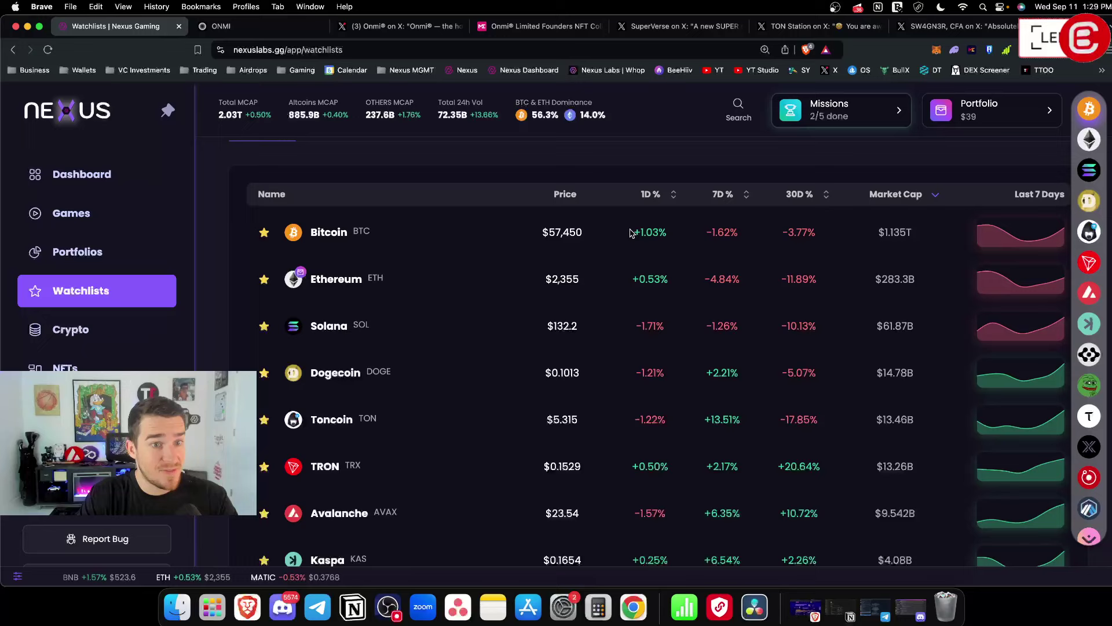
# - Sort the watchlist by 1D % change, highest first, then view the Star Atlas Crew sales post
pyautogui.click(668, 197)
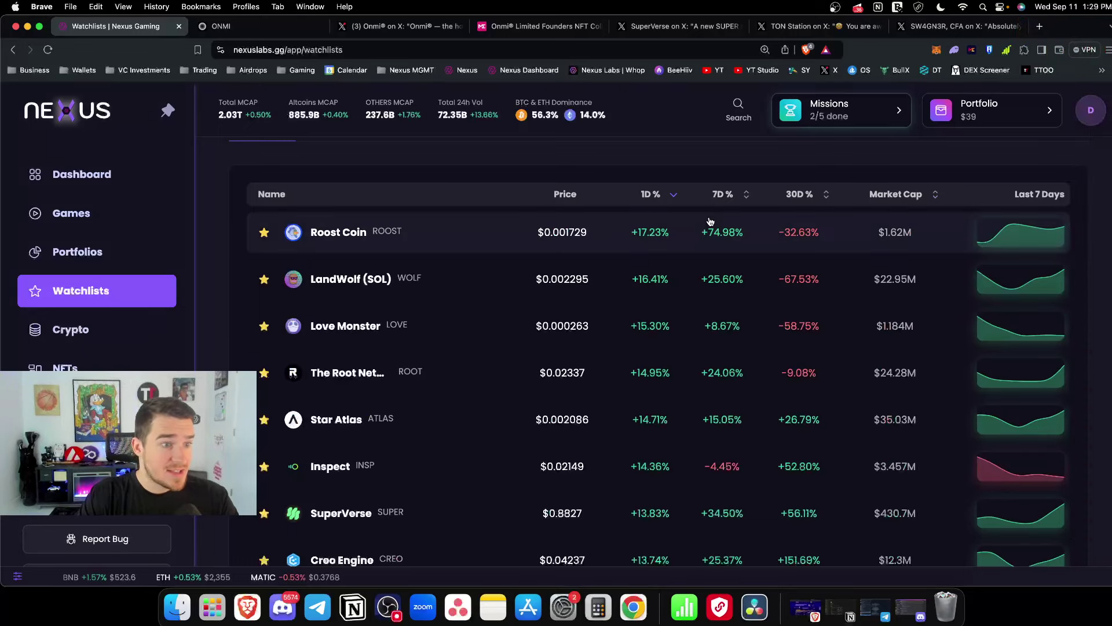
pyautogui.scroll(-3, 667, 258)
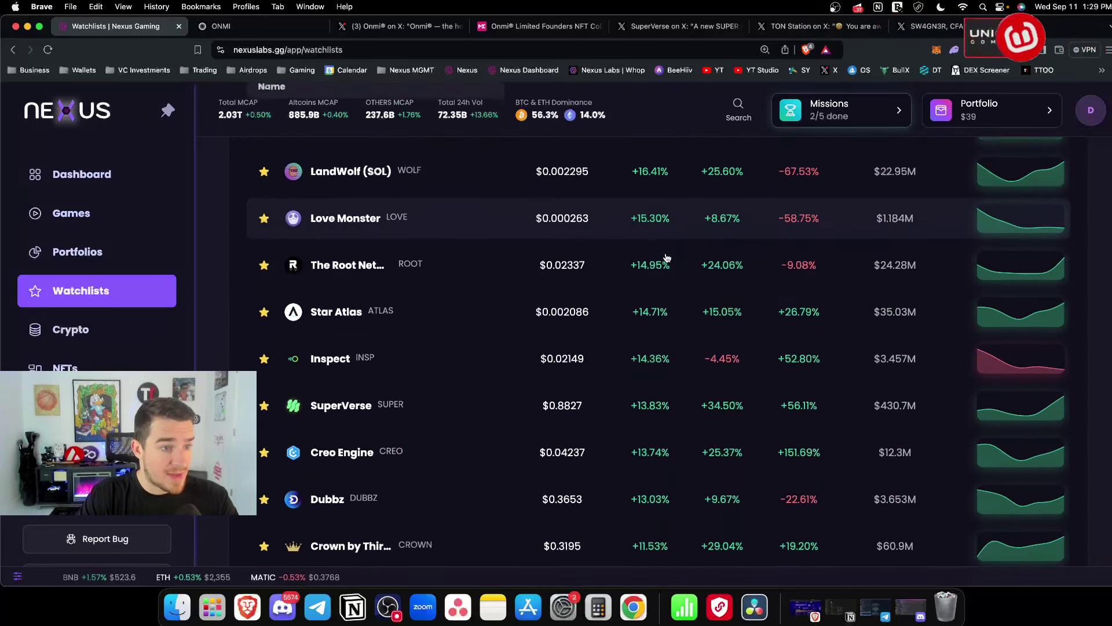
pyautogui.scroll(-1, 667, 258)
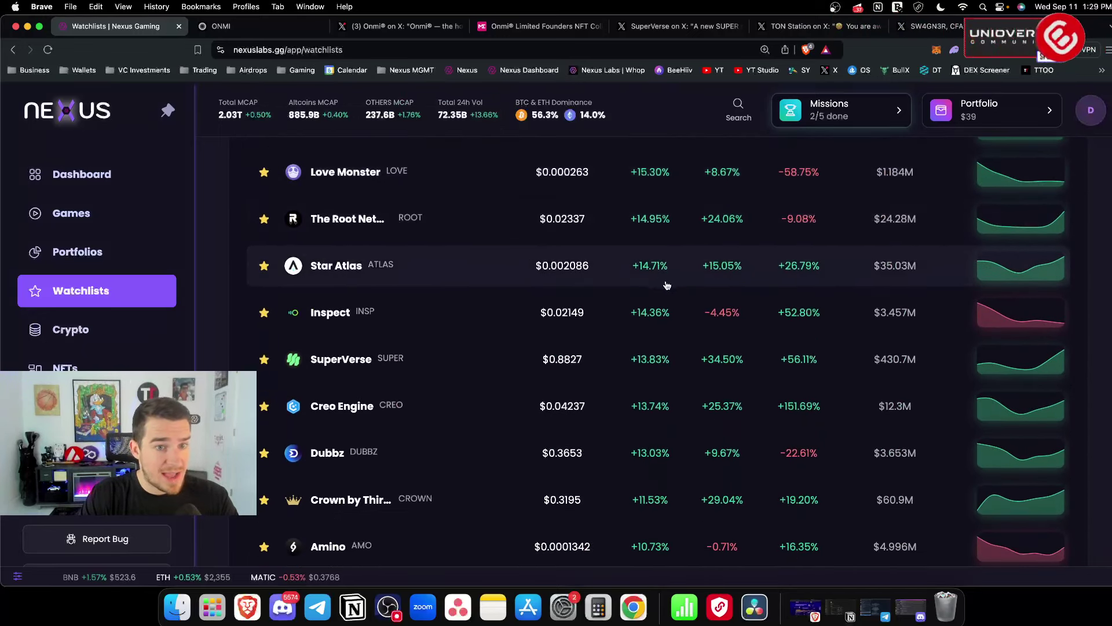
pyautogui.click(947, 34)
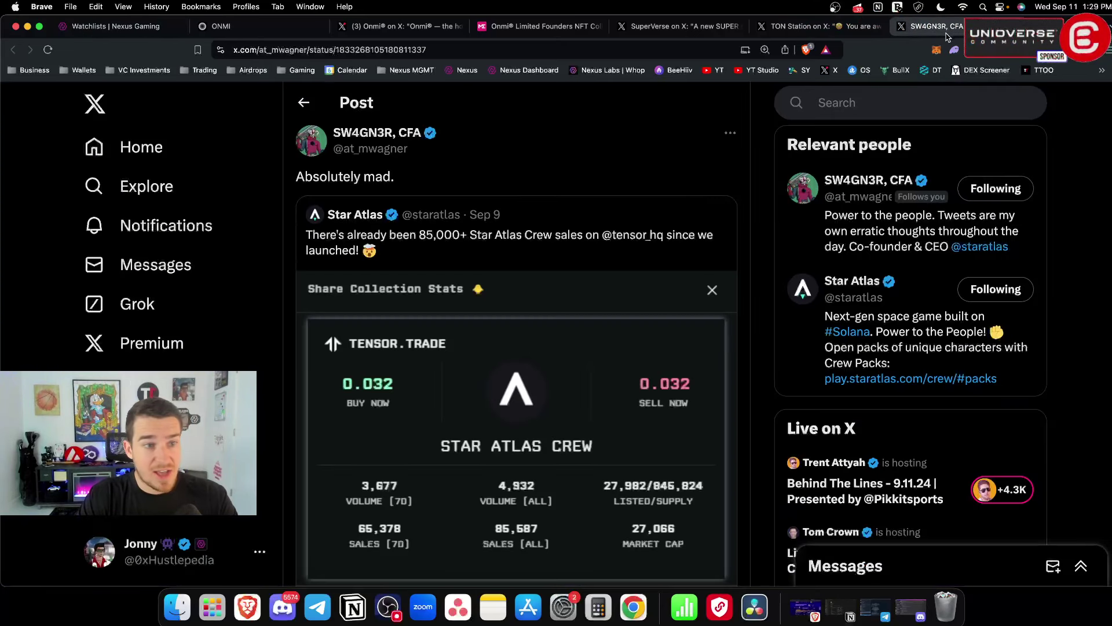
# - Open the original Star Atlas Crew sales post, then return to the Nexus Labs watchlist
pyautogui.click(550, 248)
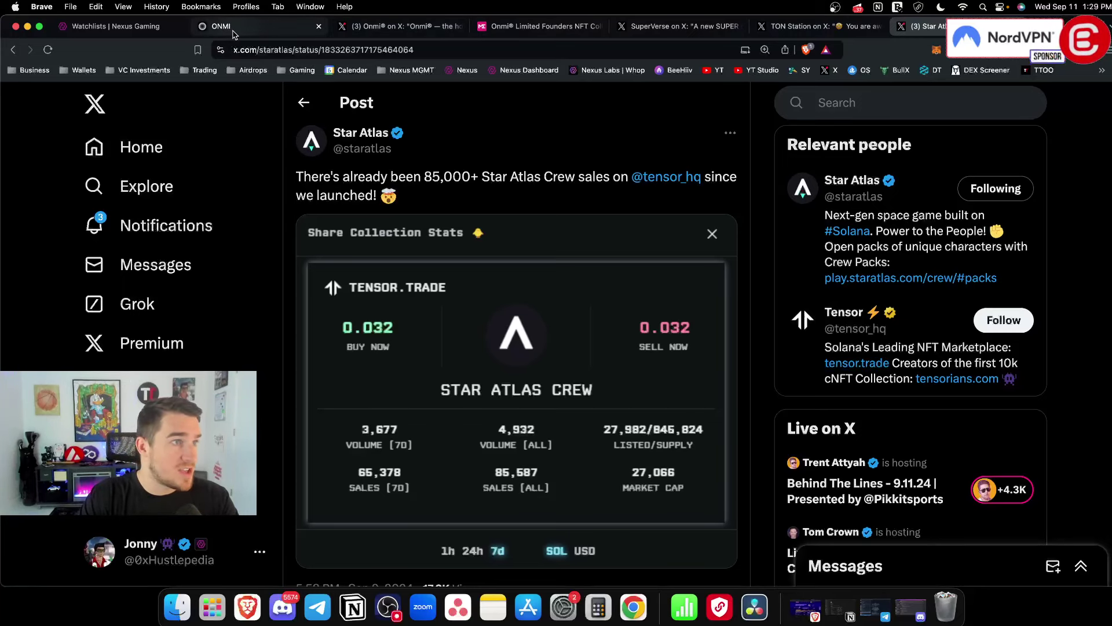
pyautogui.click(116, 26)
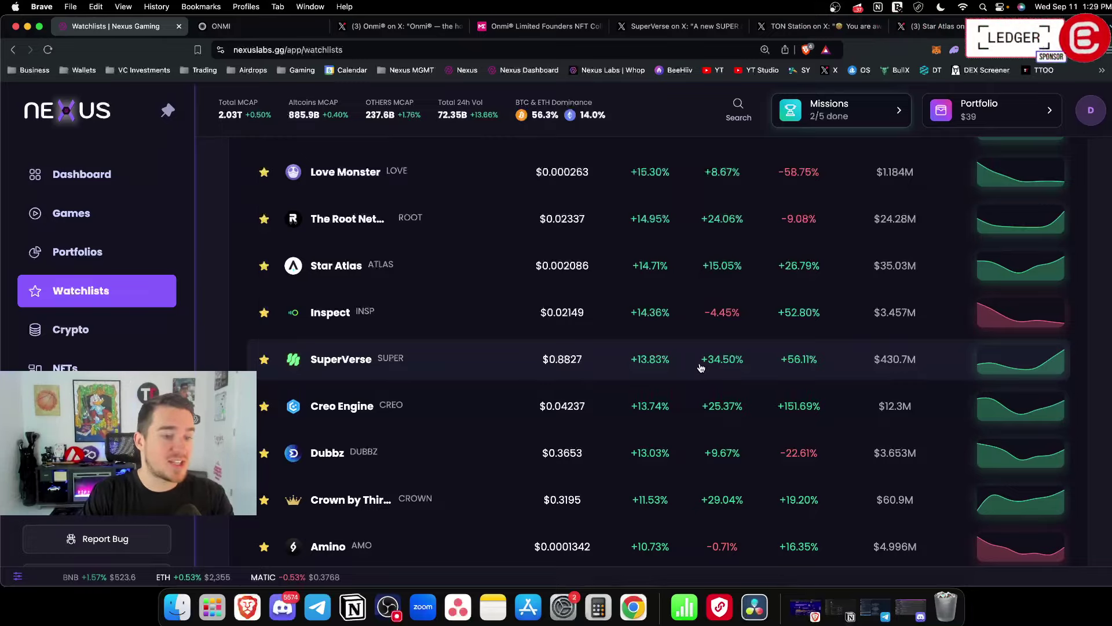
pyautogui.click(701, 368)
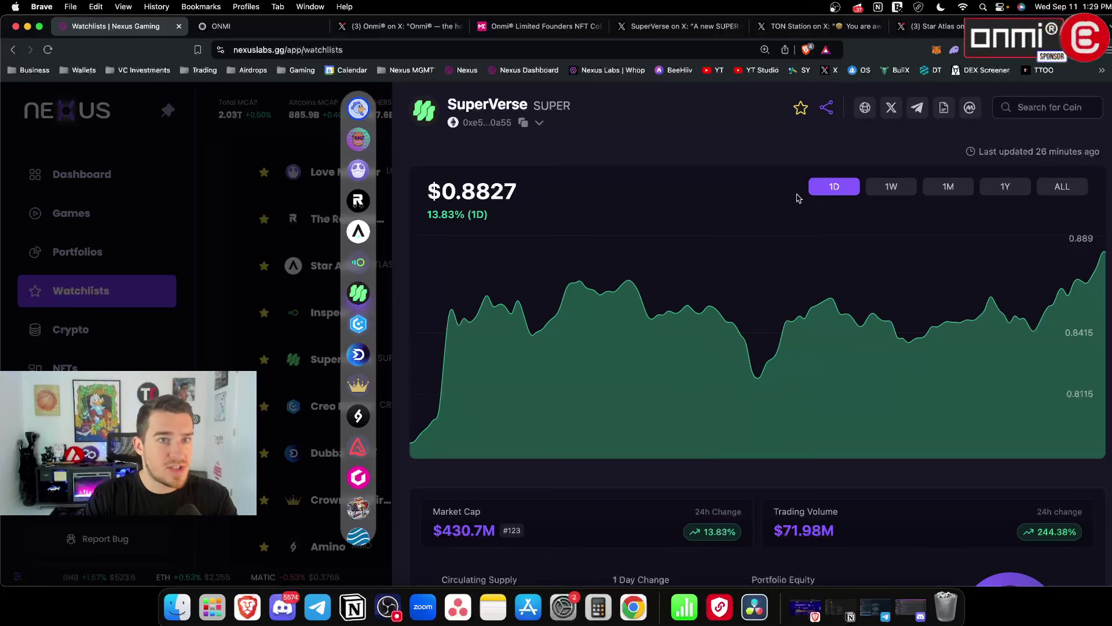
pyautogui.click(682, 26)
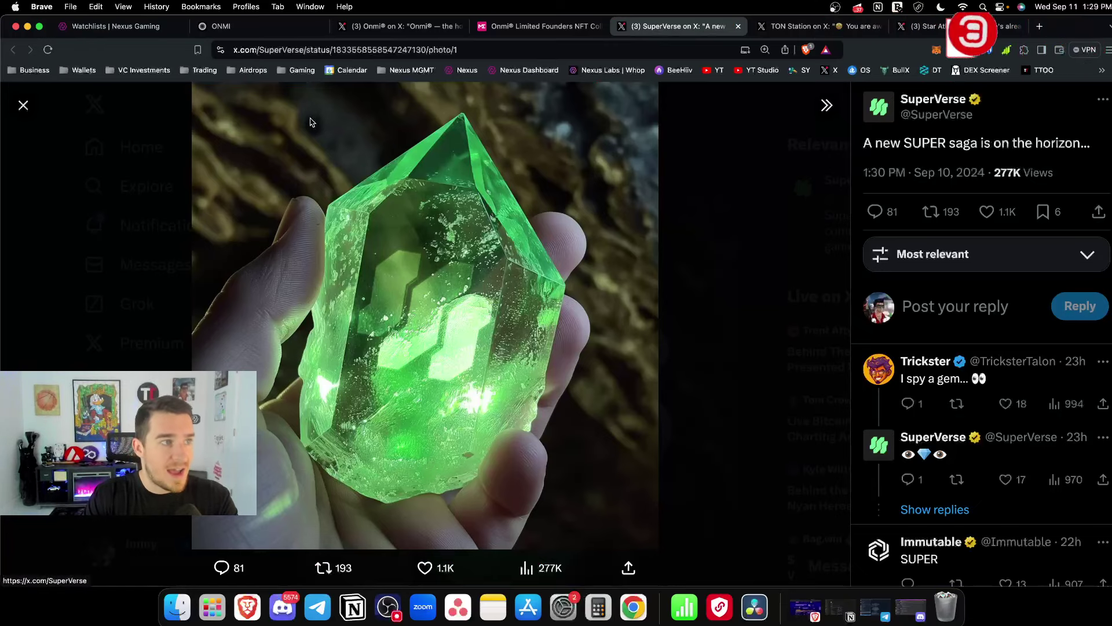
pyautogui.click(158, 38)
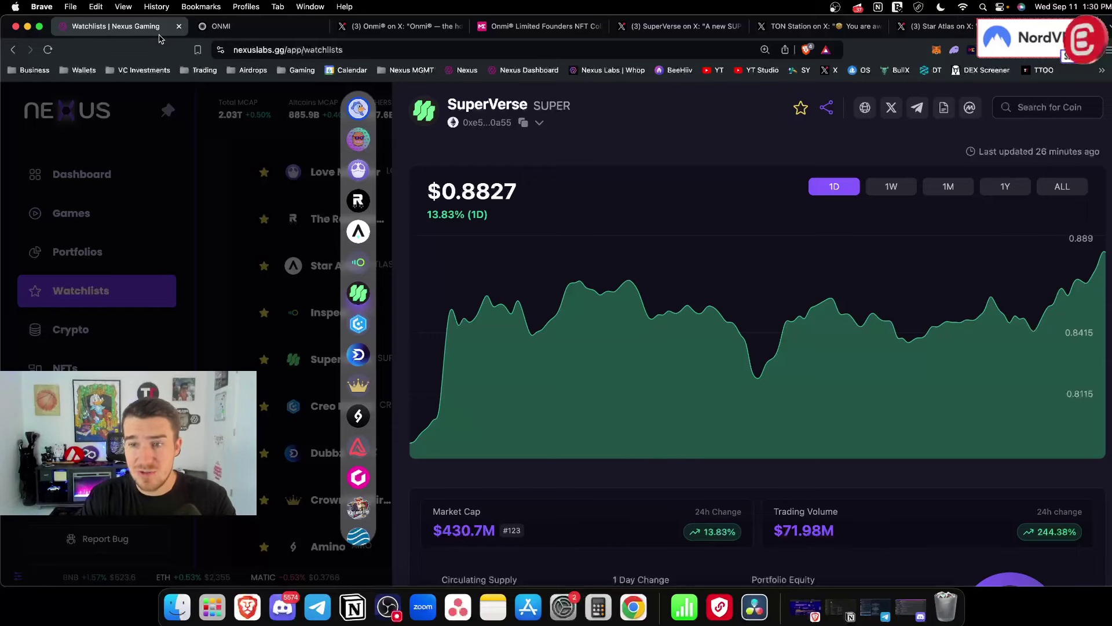
pyautogui.click(181, 238)
# - Browse the gaming coin watchlist and re-sort it by 7D % change
pyautogui.scroll(-2, 183, 241)
pyautogui.scroll(-1, 337, 293)
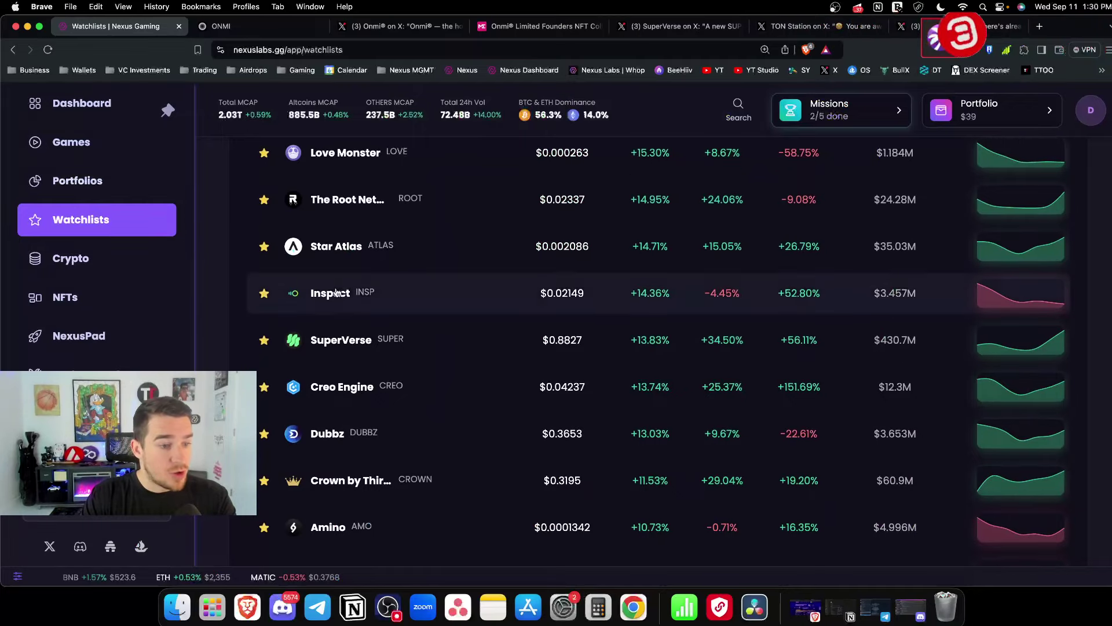
pyautogui.scroll(-9, 337, 293)
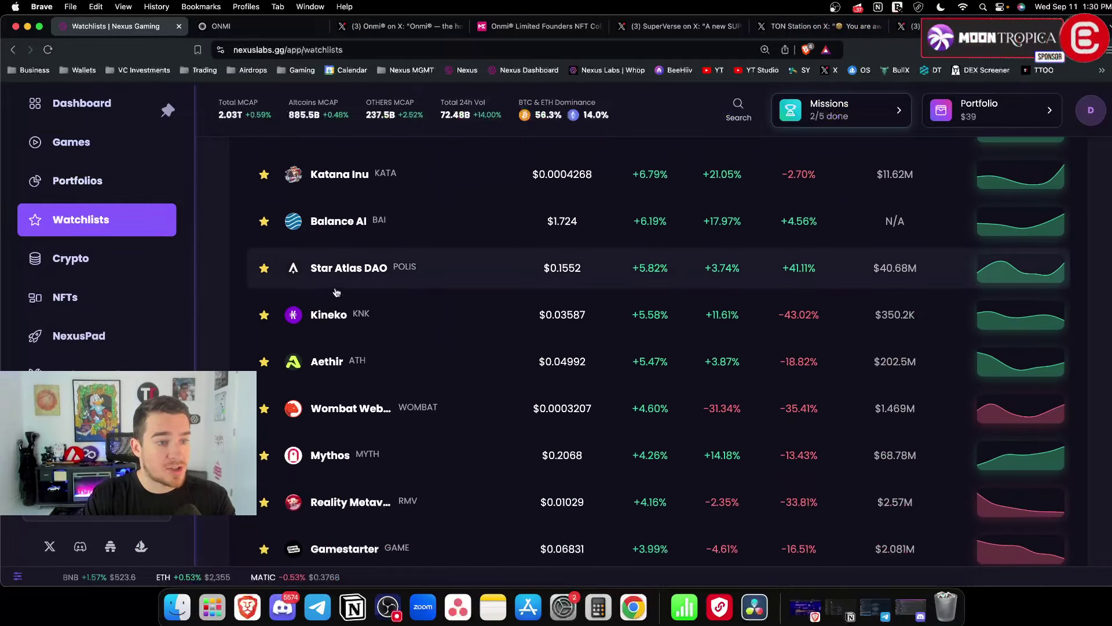
pyautogui.scroll(15, 336, 292)
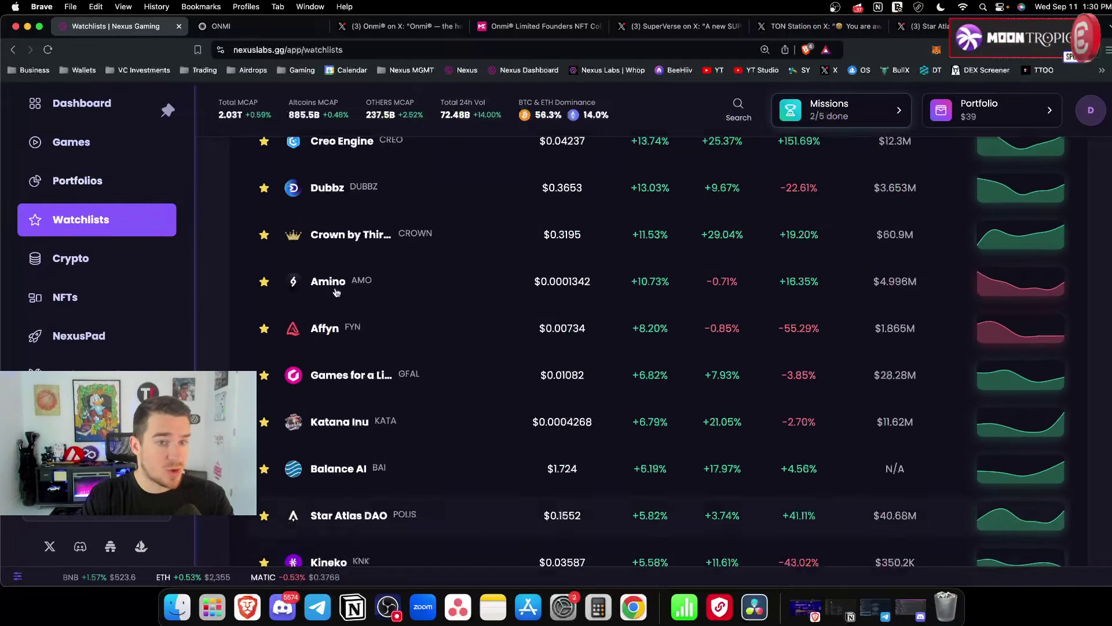
pyautogui.scroll(-1, 474, 290)
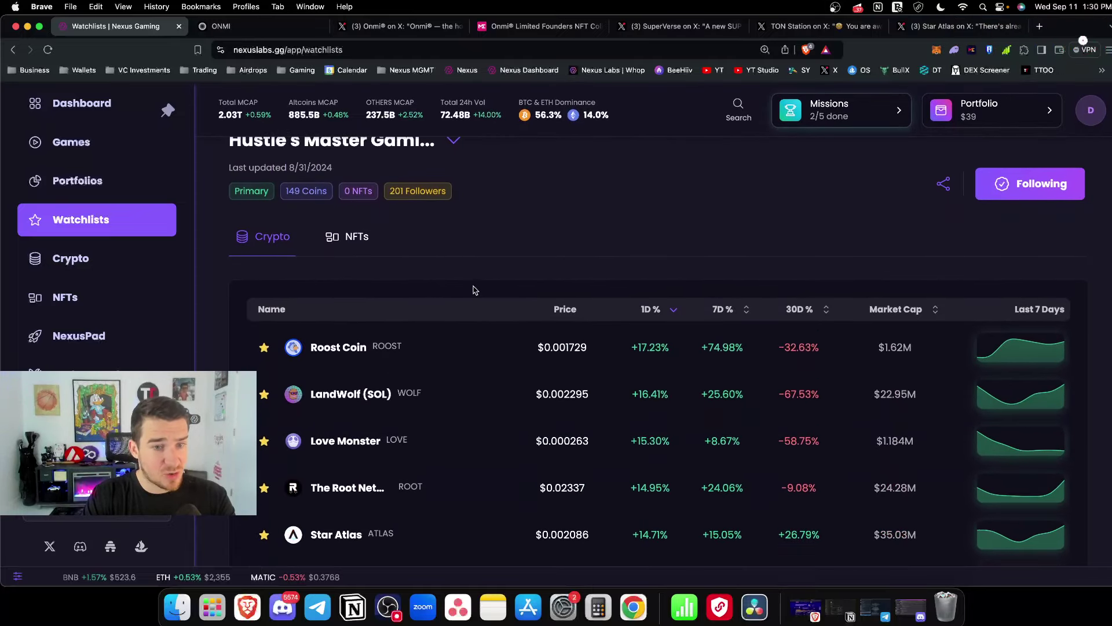
pyautogui.click(745, 311)
pyautogui.scroll(-4, 694, 295)
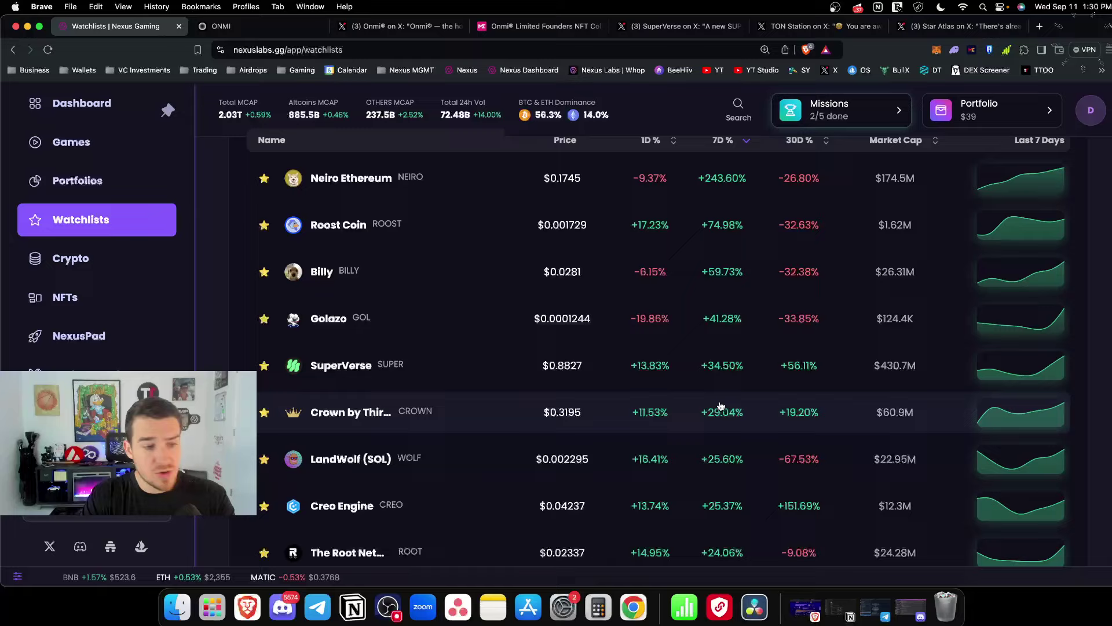
pyautogui.scroll(-4, 719, 405)
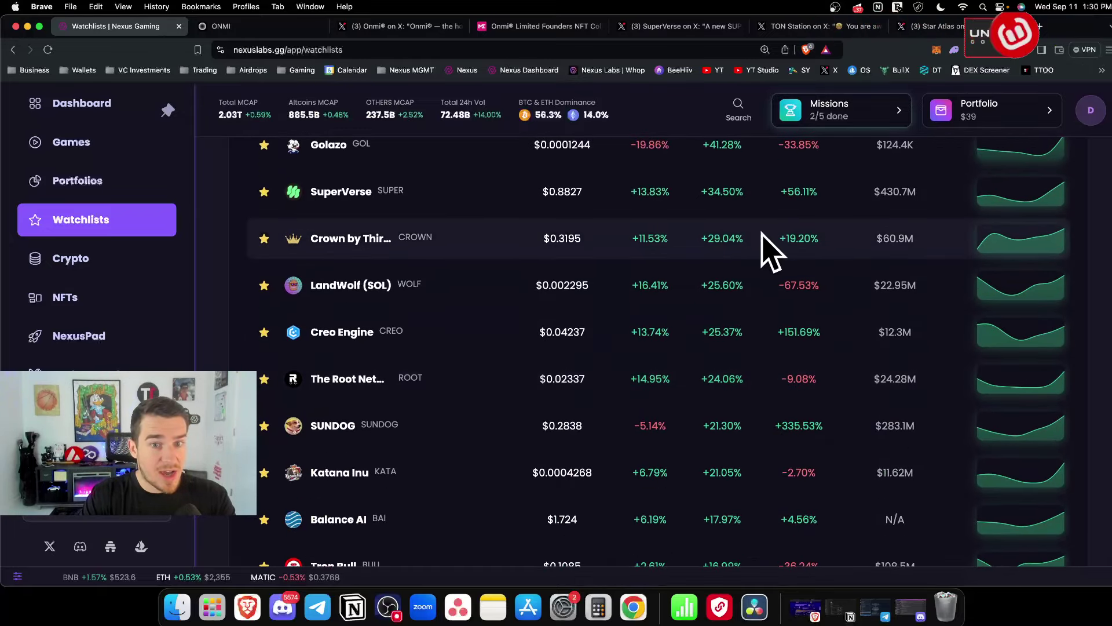
pyautogui.scroll(-5, 759, 285)
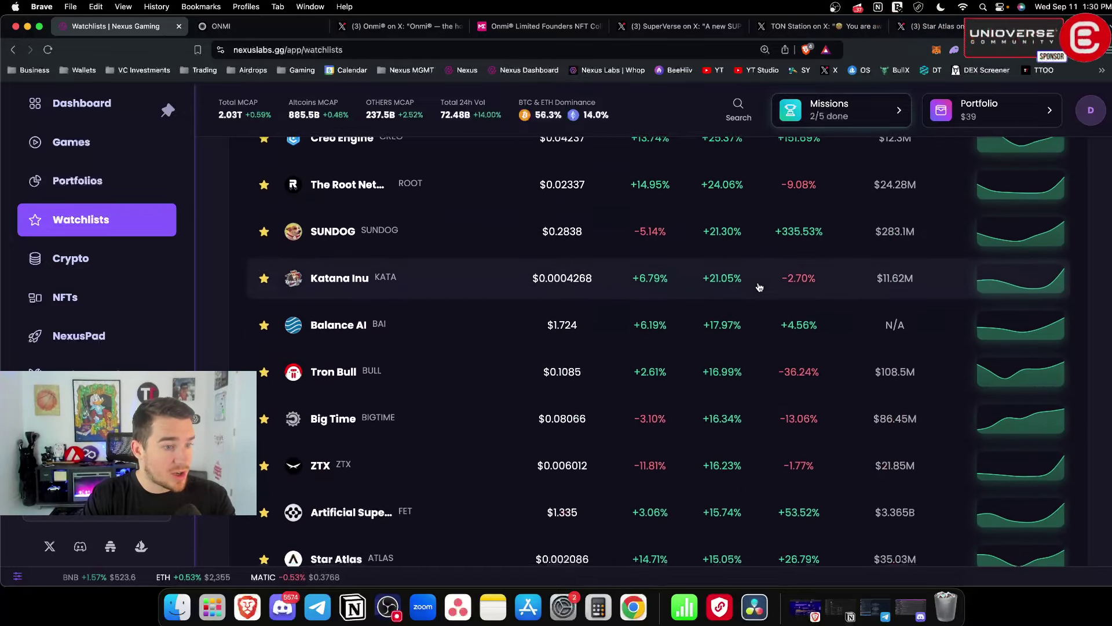
pyautogui.scroll(-2, 760, 288)
pyautogui.scroll(-6, 760, 288)
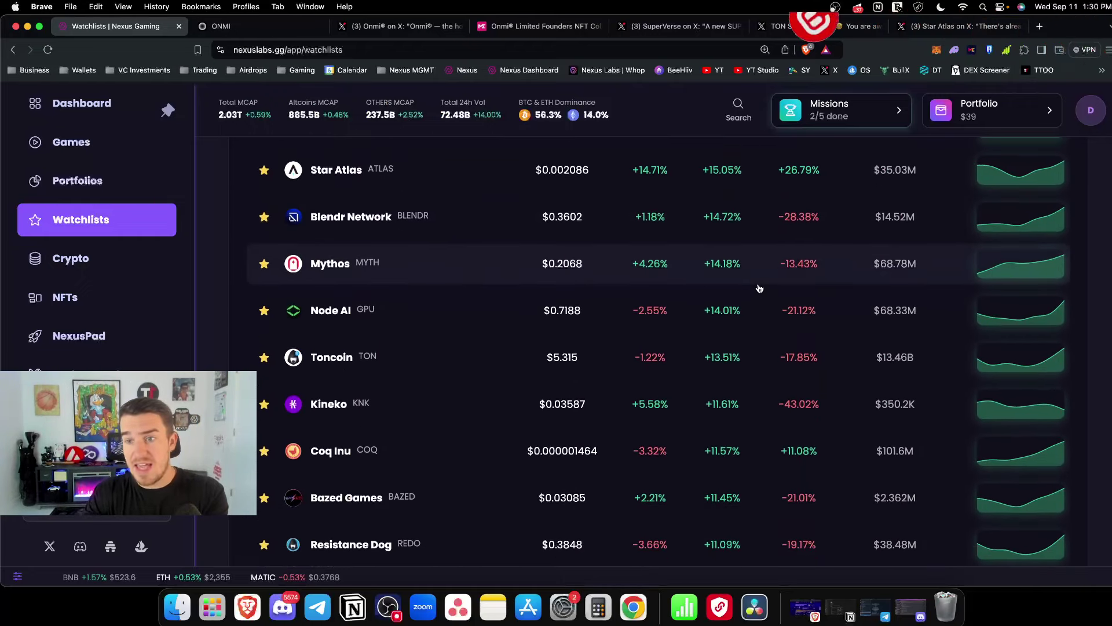
# - Return to the top of the watchlist and go to the Portfolios page showing $39
pyautogui.scroll(8, 549, 264)
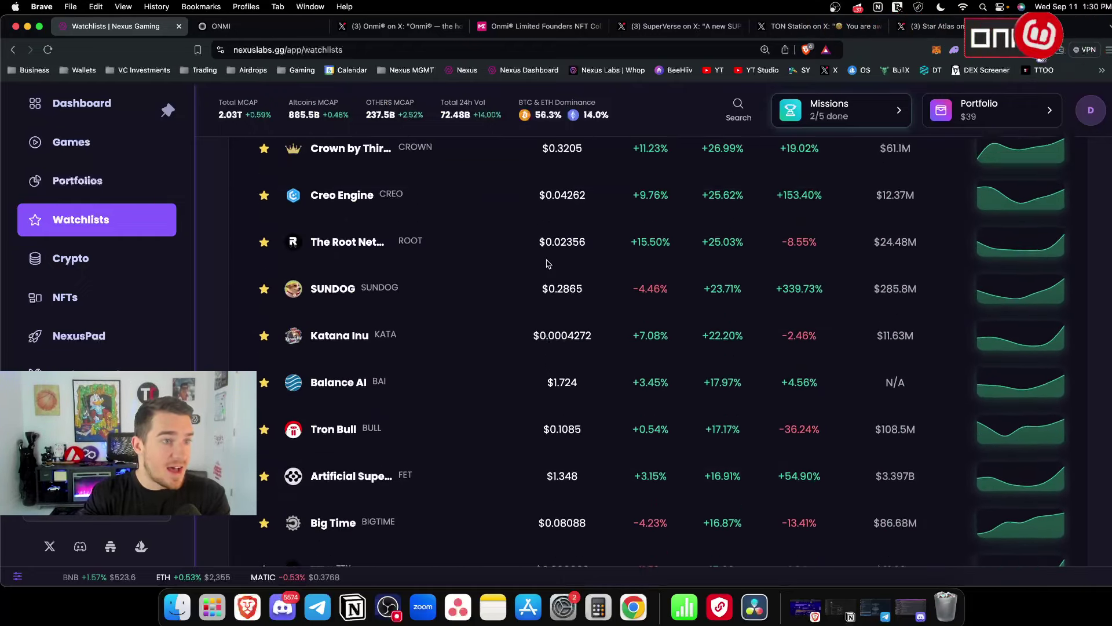
pyautogui.scroll(5, 549, 264)
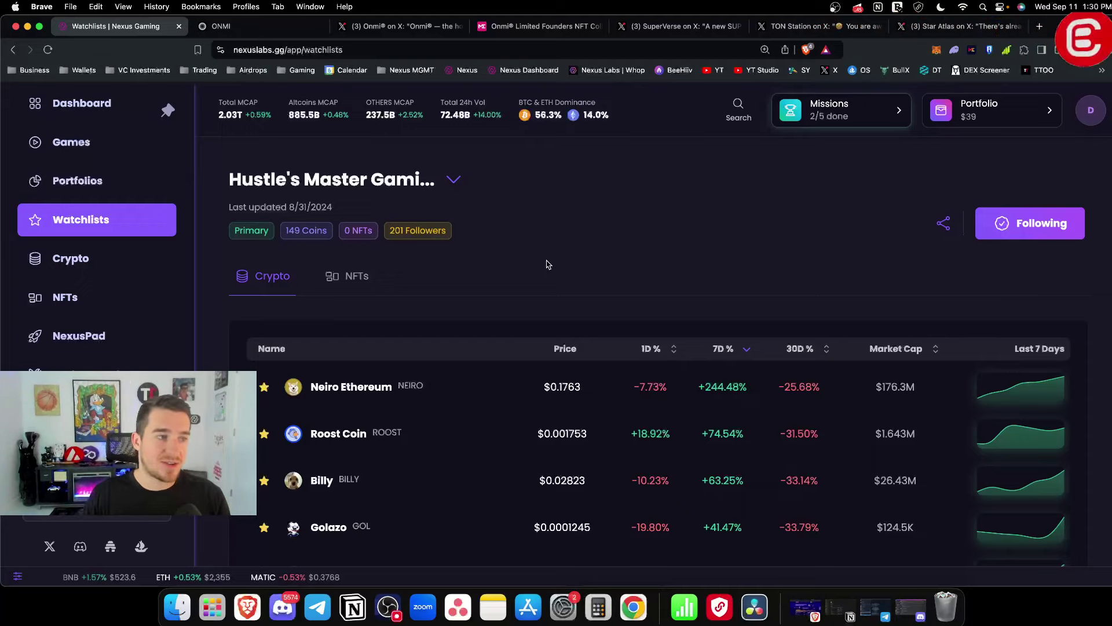
pyautogui.click(77, 180)
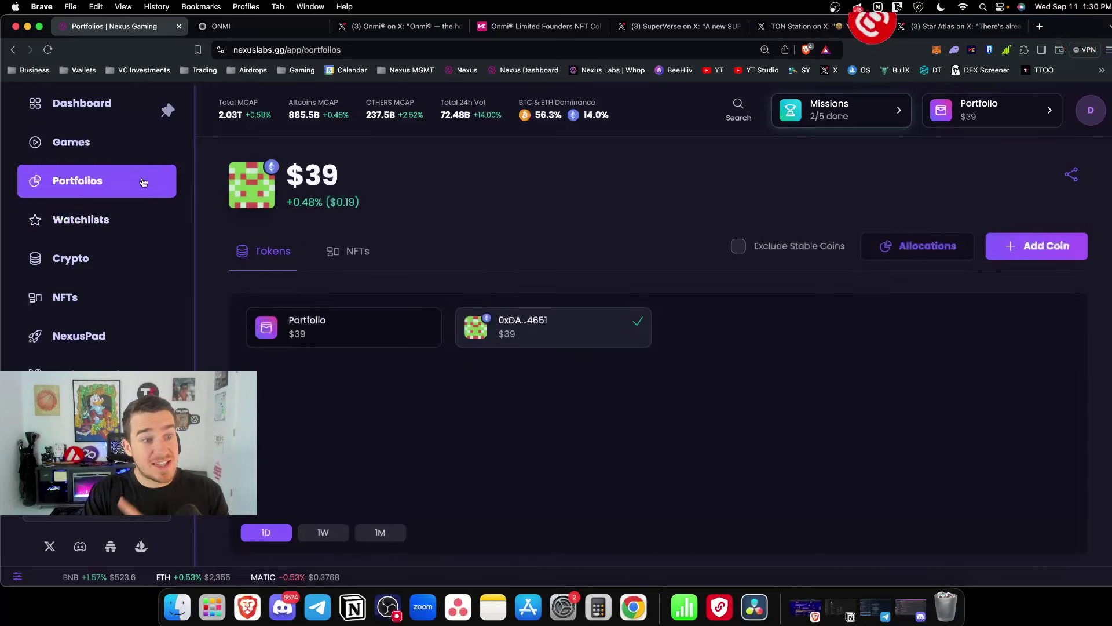
# - View the combined Portfolio ($39, -0.25% for 1D), then return to the 149-coin watchlist
pyautogui.click(380, 341)
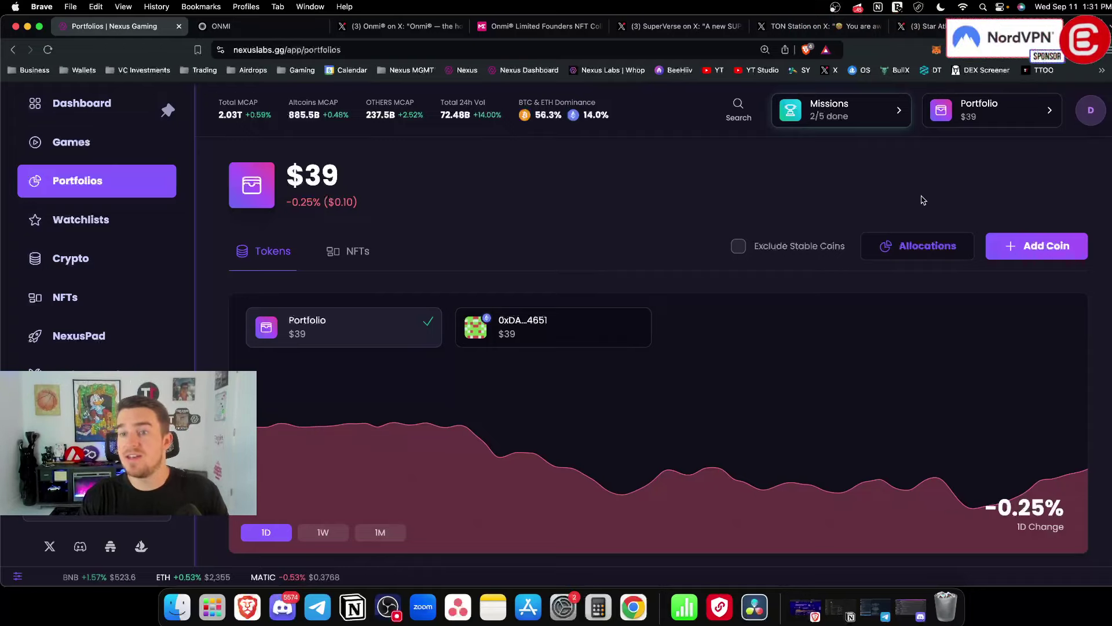
pyautogui.scroll(-1, 565, 288)
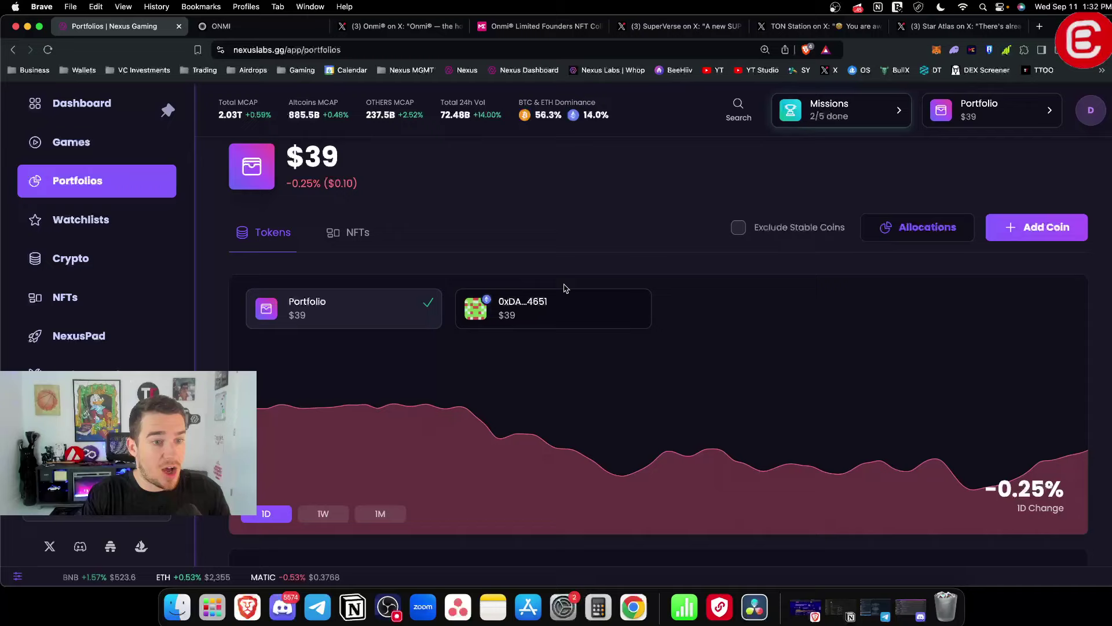
pyautogui.scroll(-5, 565, 288)
pyautogui.scroll(6, 565, 290)
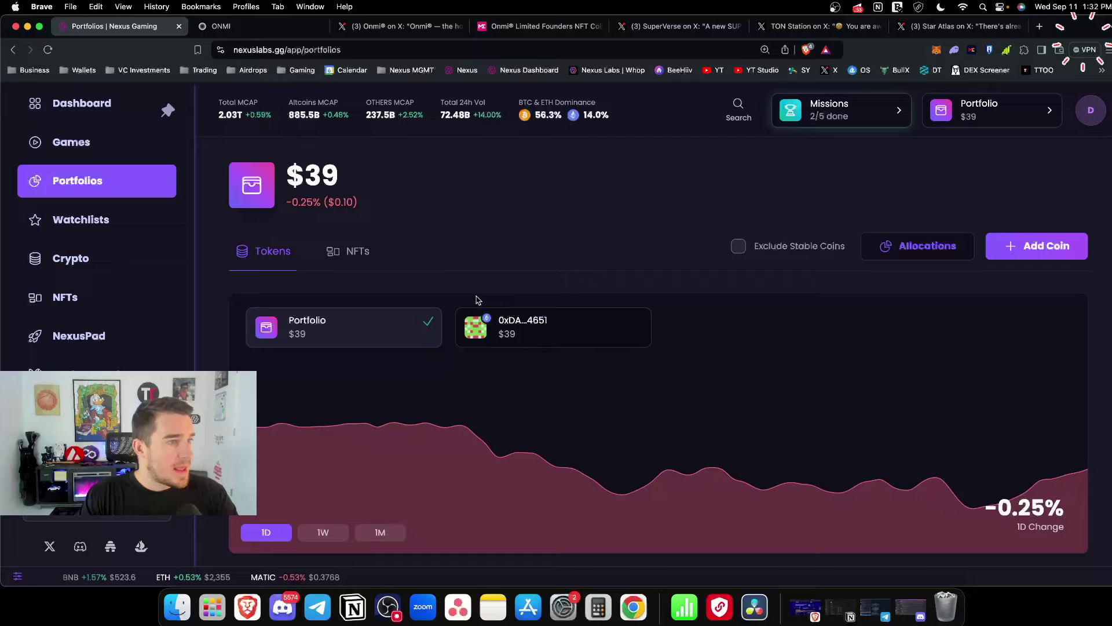
pyautogui.click(110, 219)
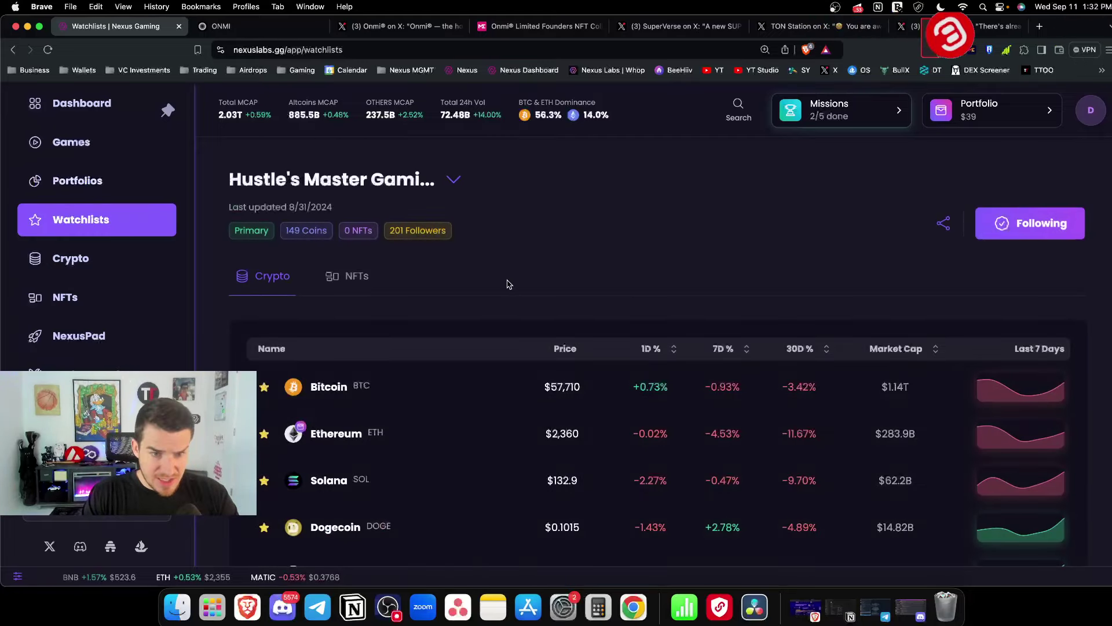
# - Scroll through the gaming coin watchlist to locate Echelon Prime (PRIME)
pyautogui.scroll(-10, 753, 311)
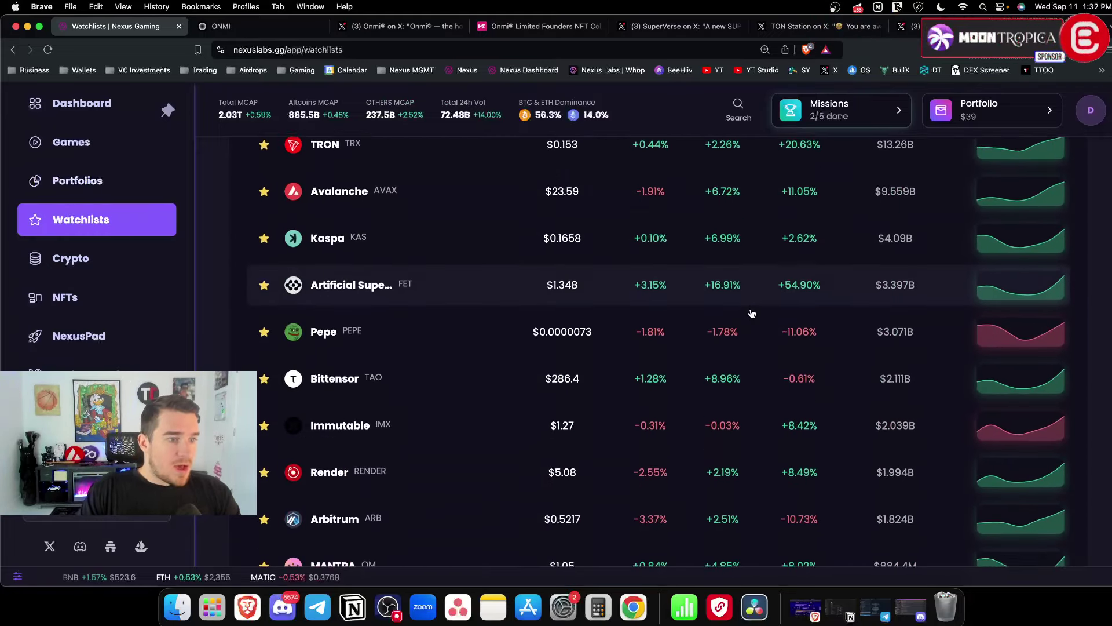
pyautogui.scroll(-5, 752, 313)
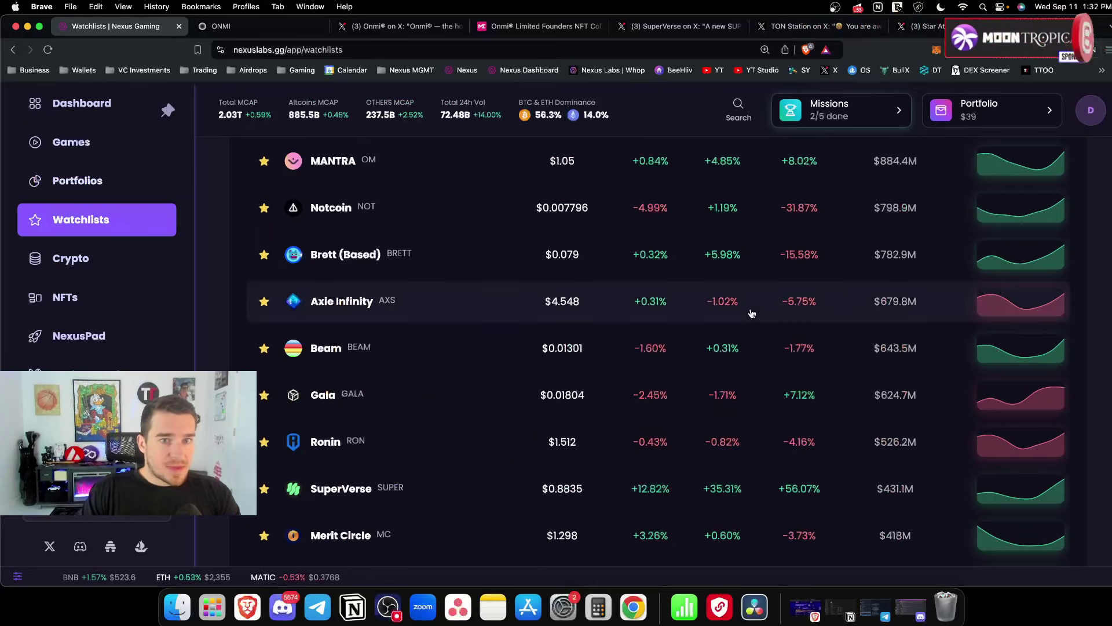
pyautogui.scroll(-4, 752, 314)
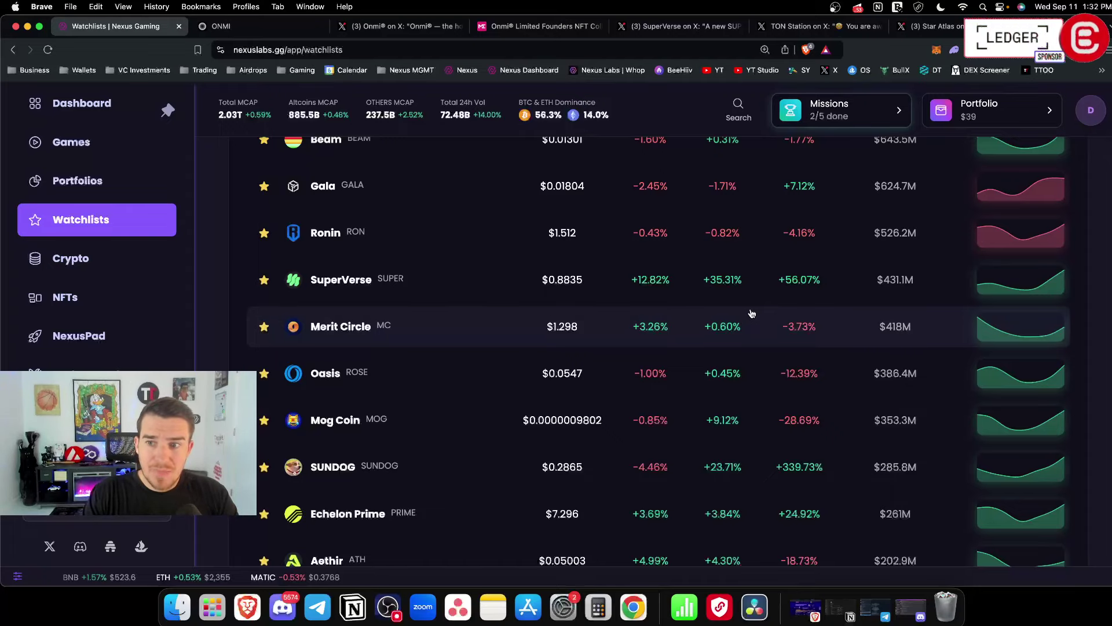
pyautogui.scroll(-1, 752, 313)
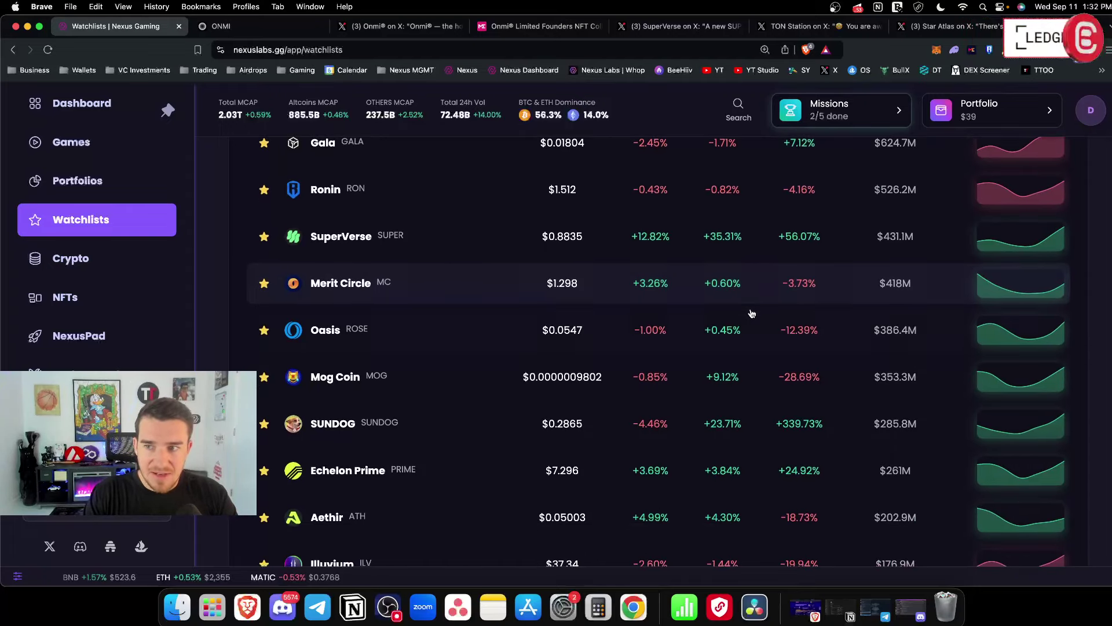
pyautogui.scroll(-6, 752, 314)
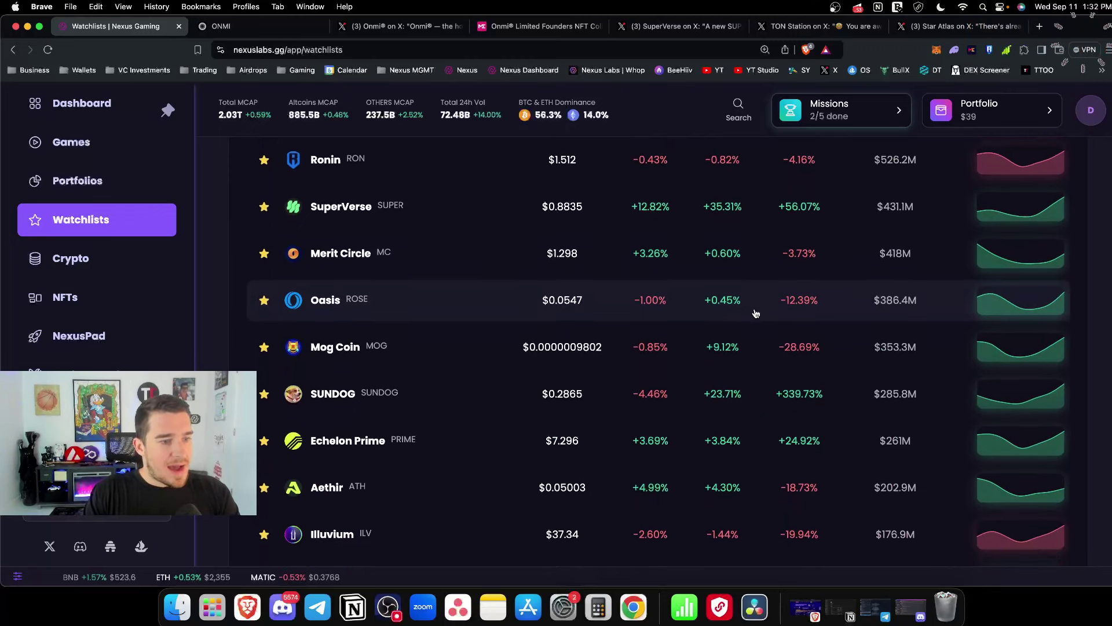
pyautogui.scroll(-2, 755, 314)
pyautogui.scroll(2, 756, 313)
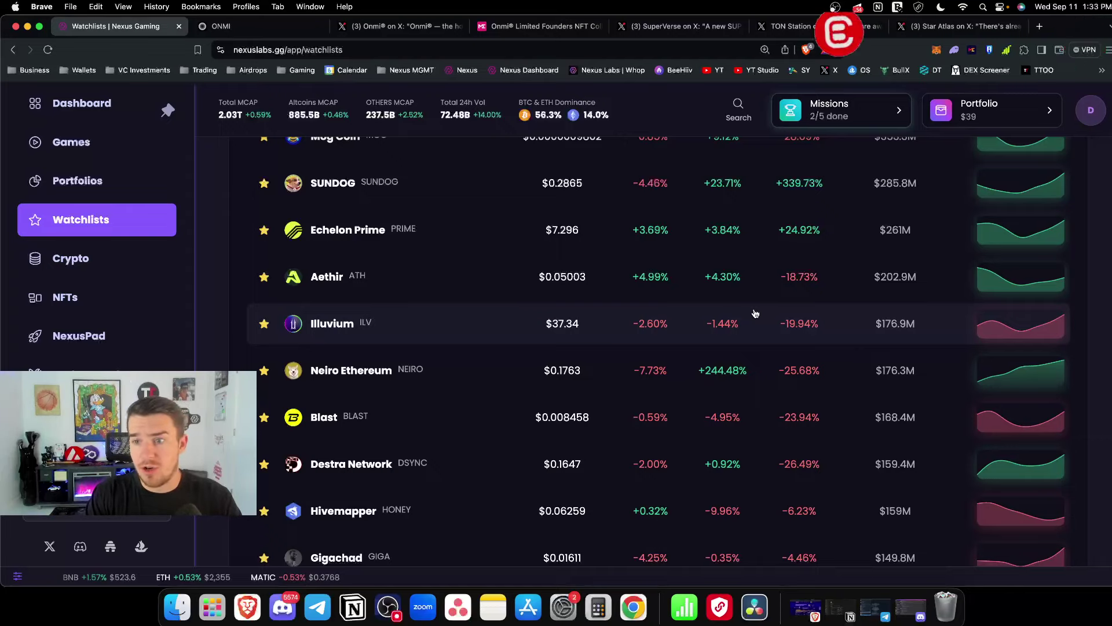
pyautogui.scroll(-8, 730, 310)
pyautogui.scroll(-6, 726, 309)
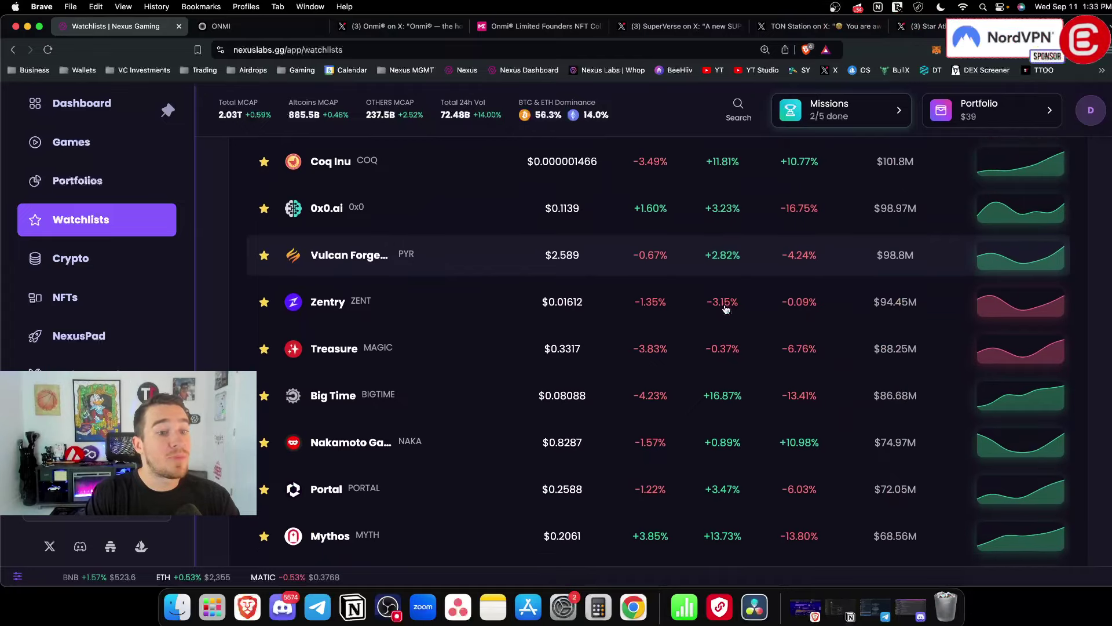
pyautogui.scroll(-10, 726, 308)
pyautogui.scroll(-9, 726, 308)
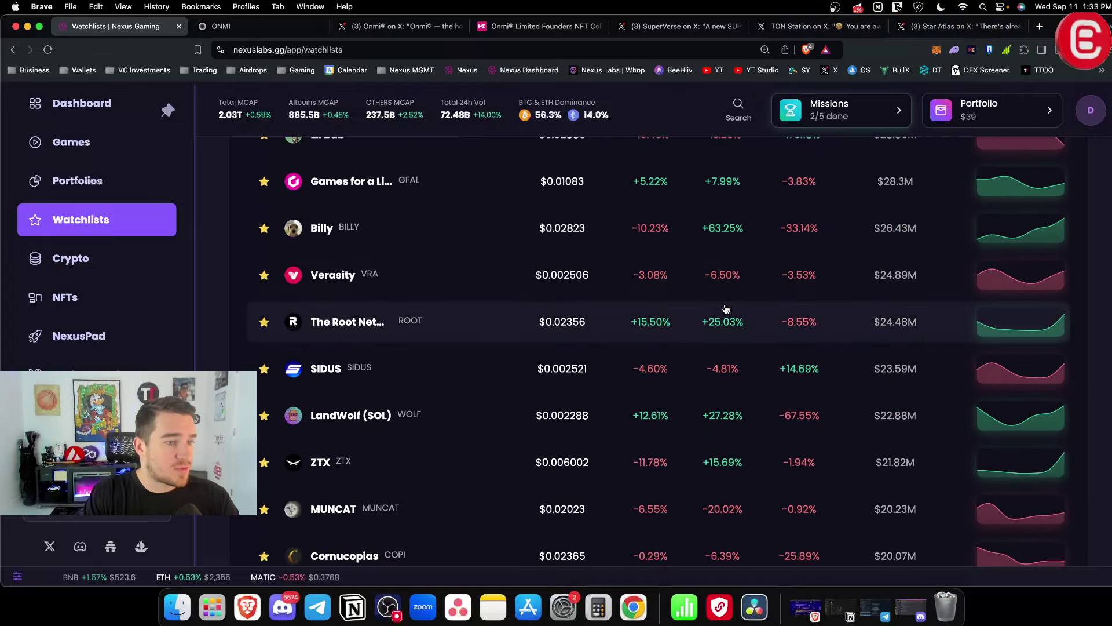
pyautogui.scroll(3, 727, 309)
pyautogui.scroll(7, 727, 309)
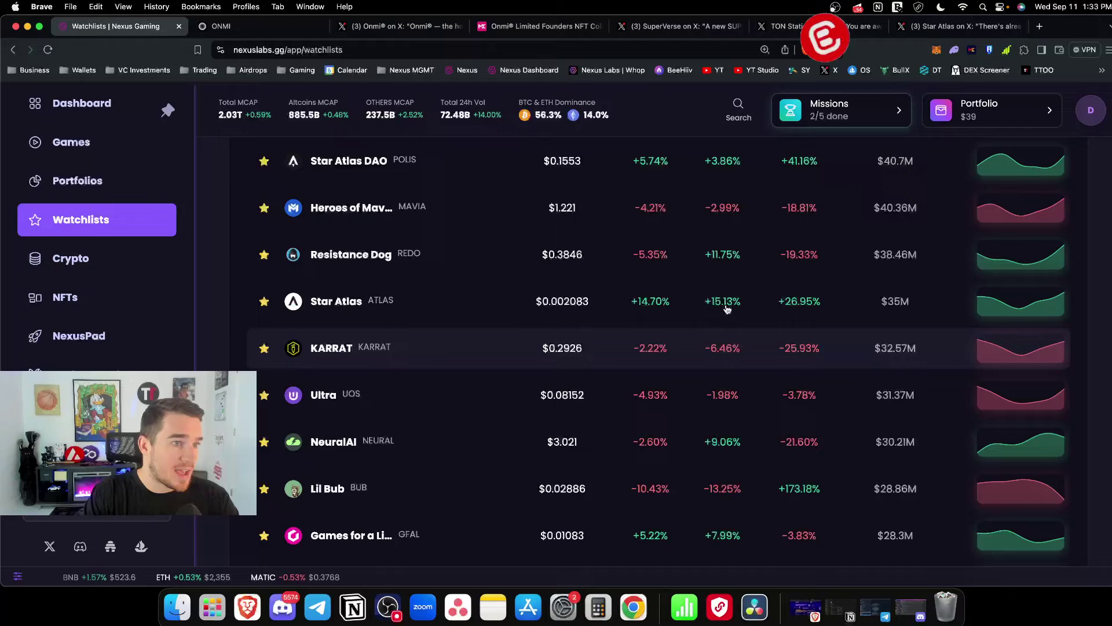
pyautogui.scroll(1, 728, 309)
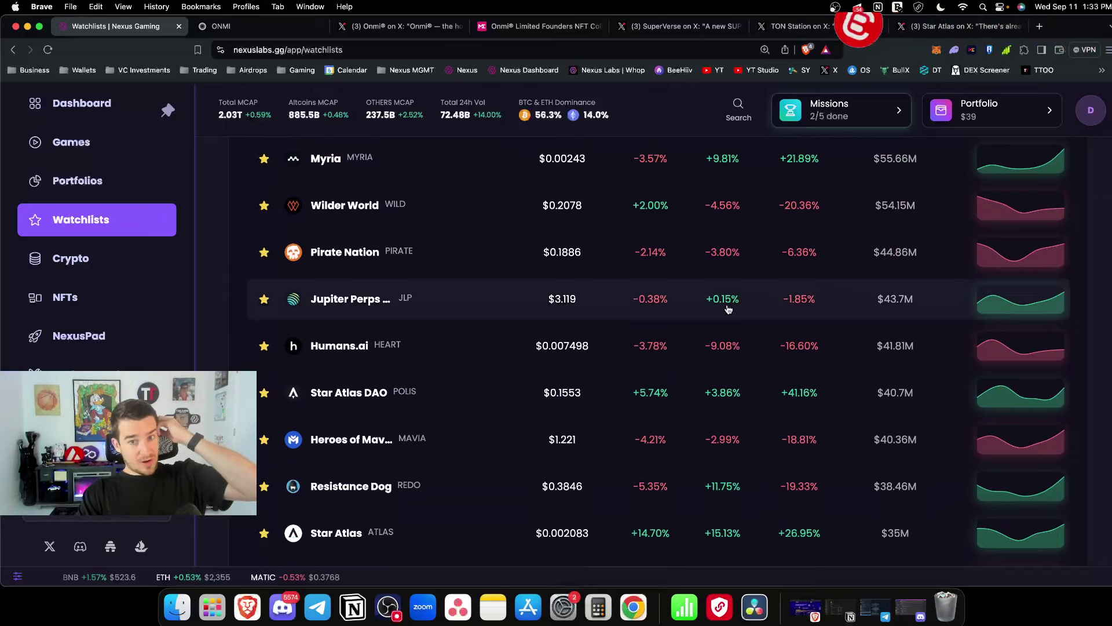
pyautogui.scroll(-7, 728, 309)
pyautogui.scroll(20, 729, 309)
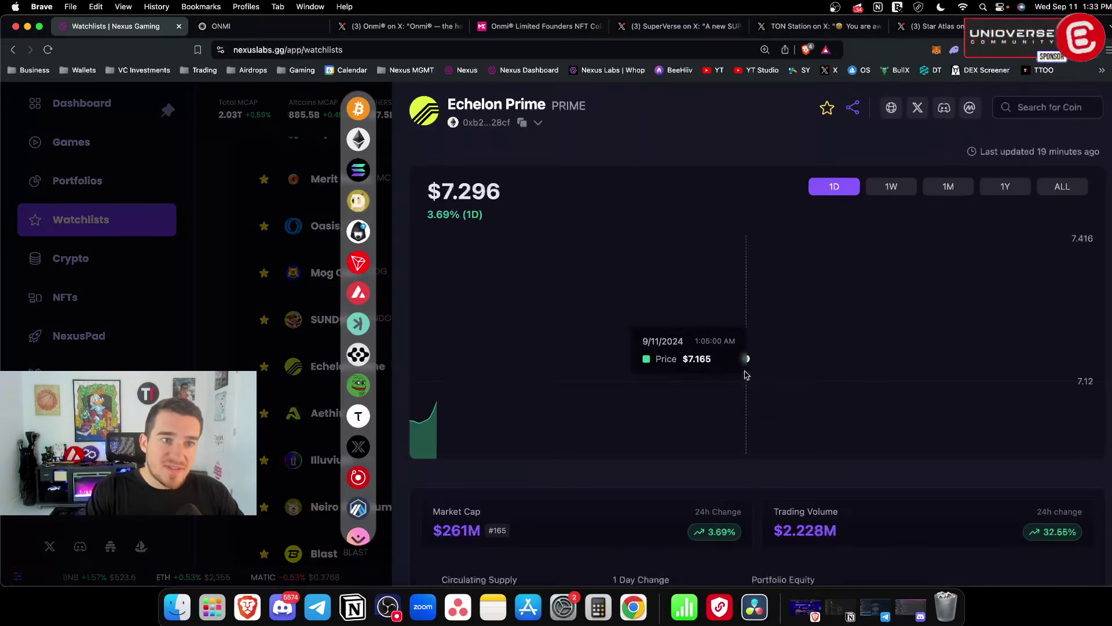
# - Show Echelon Prime's 1Y chart (+171.95%), close its details, and scroll back up the watchlist
pyautogui.click(1005, 191)
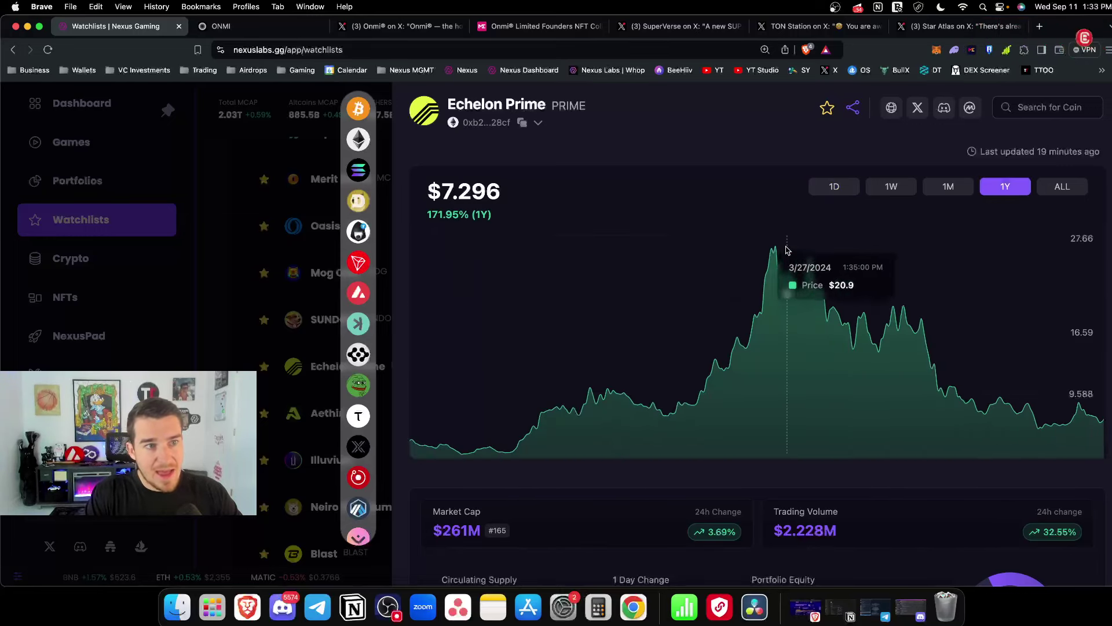
pyautogui.moveTo(776, 250)
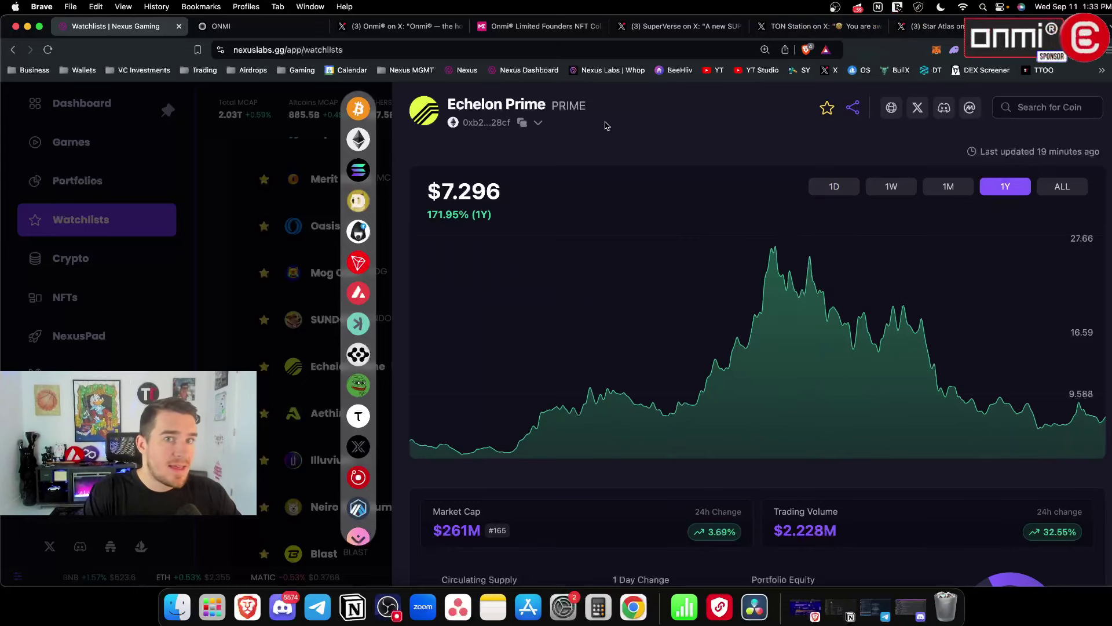
pyautogui.click(199, 270)
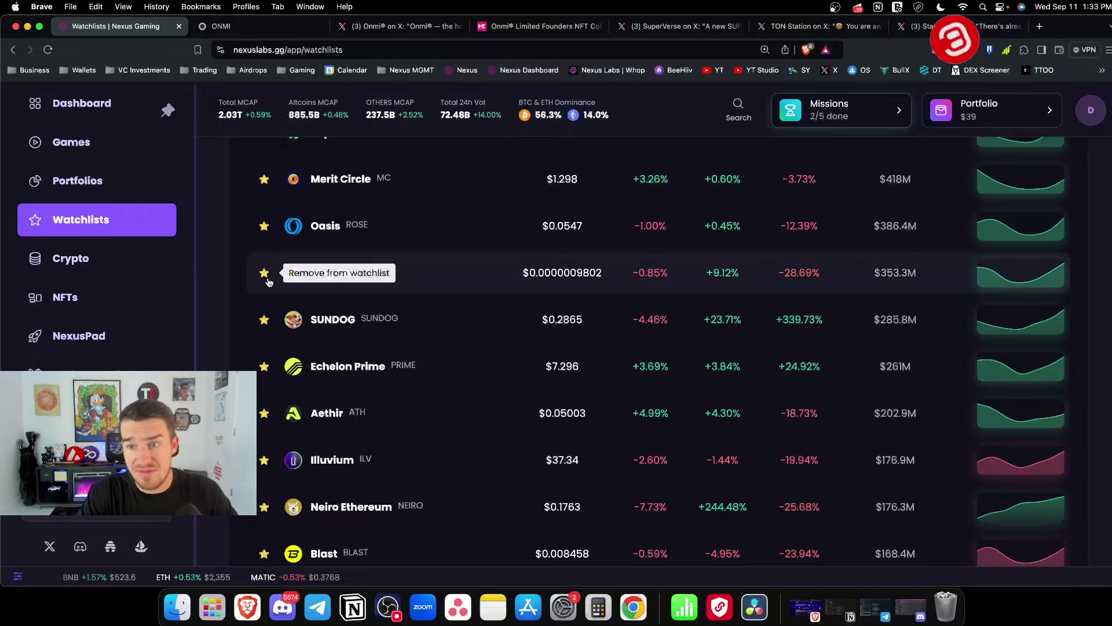
pyautogui.scroll(10, 284, 243)
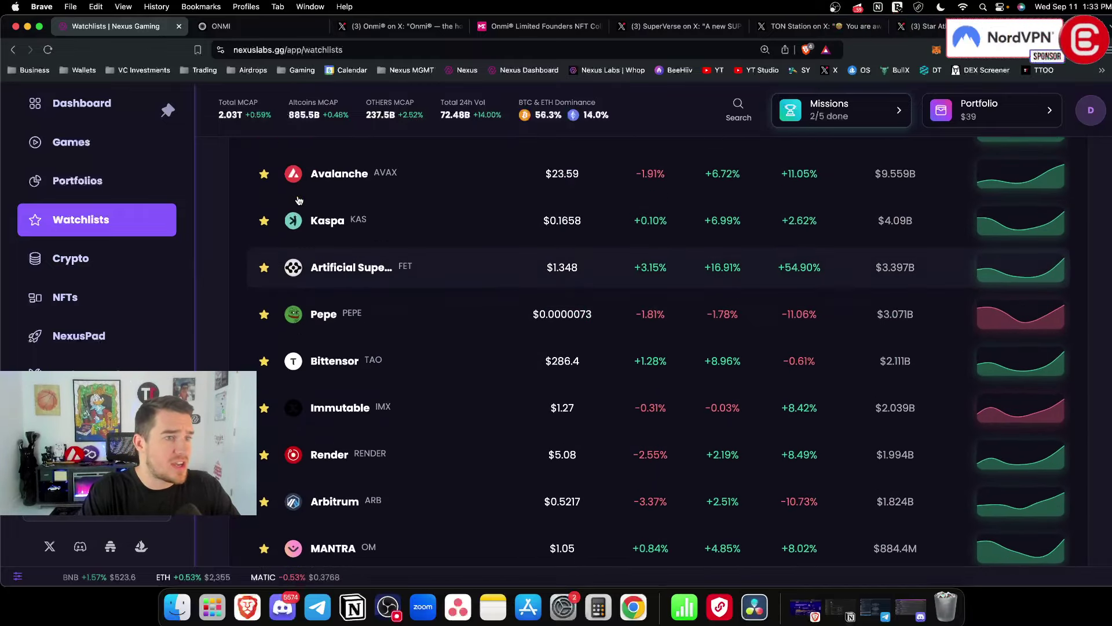
pyautogui.scroll(5, 299, 200)
# - On the Portfolios page, start adding a coin to the wallet and pick Echelon Prime via a 'prime' search
pyautogui.click(86, 181)
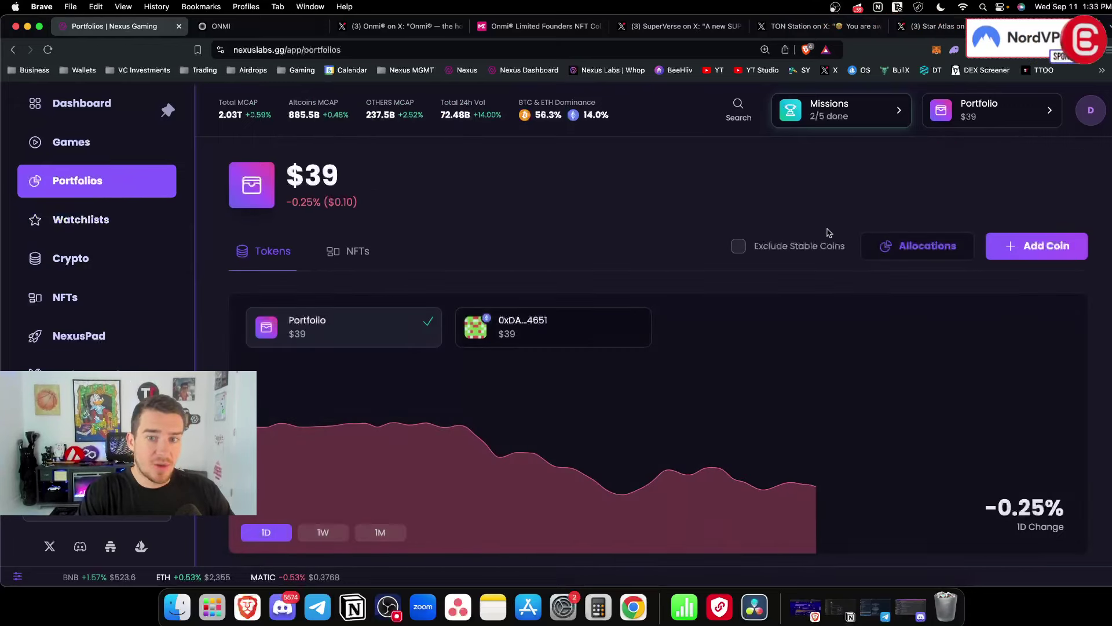
pyautogui.click(1037, 245)
pyautogui.click(501, 244)
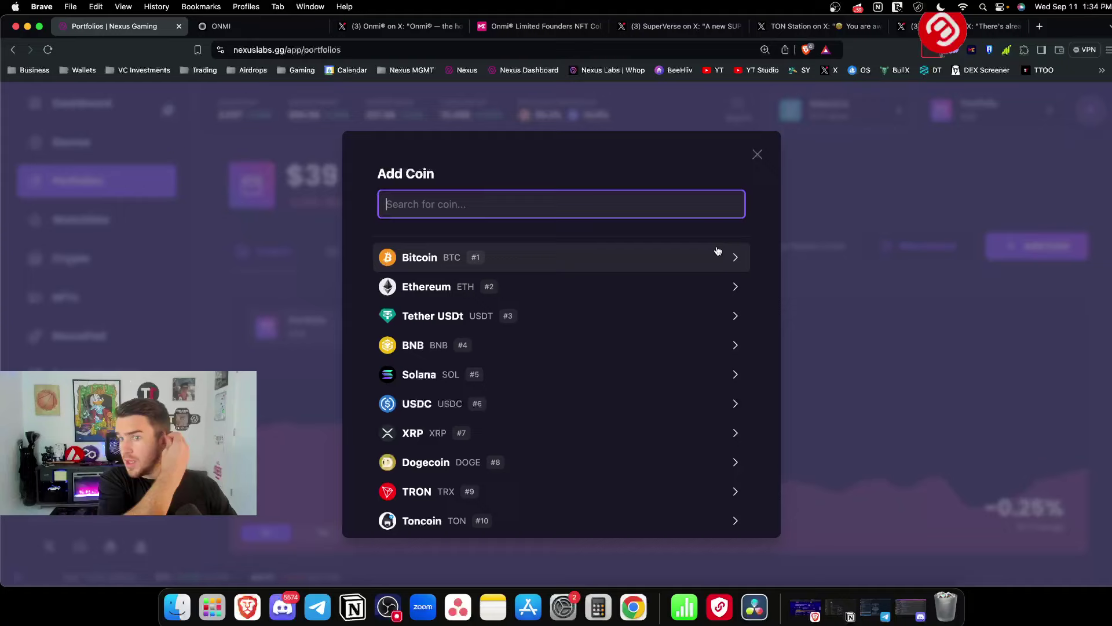
pyautogui.write('prim')
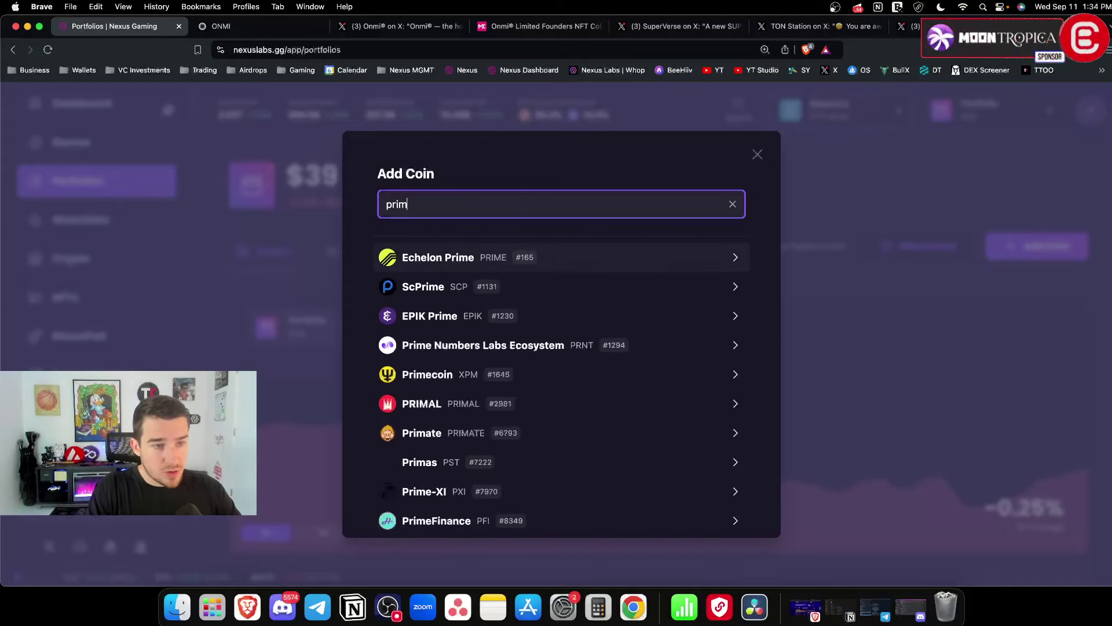
pyautogui.write('e')
pyautogui.click(564, 255)
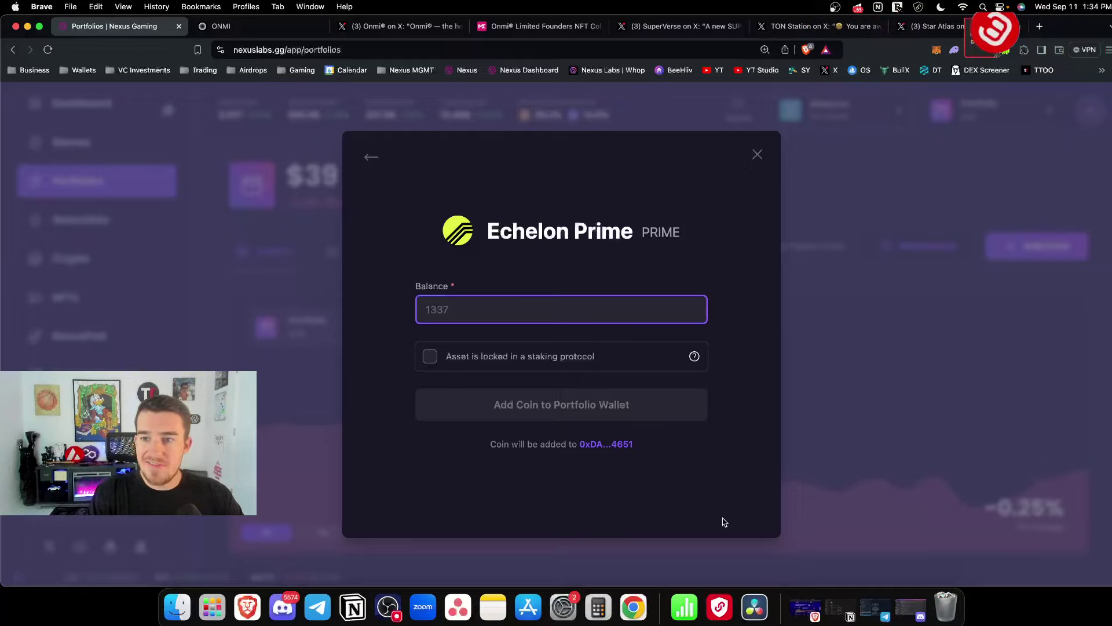
# - Save the 25 PRIME balance and briefly review the Echelon Prime holding details
pyautogui.write('25')
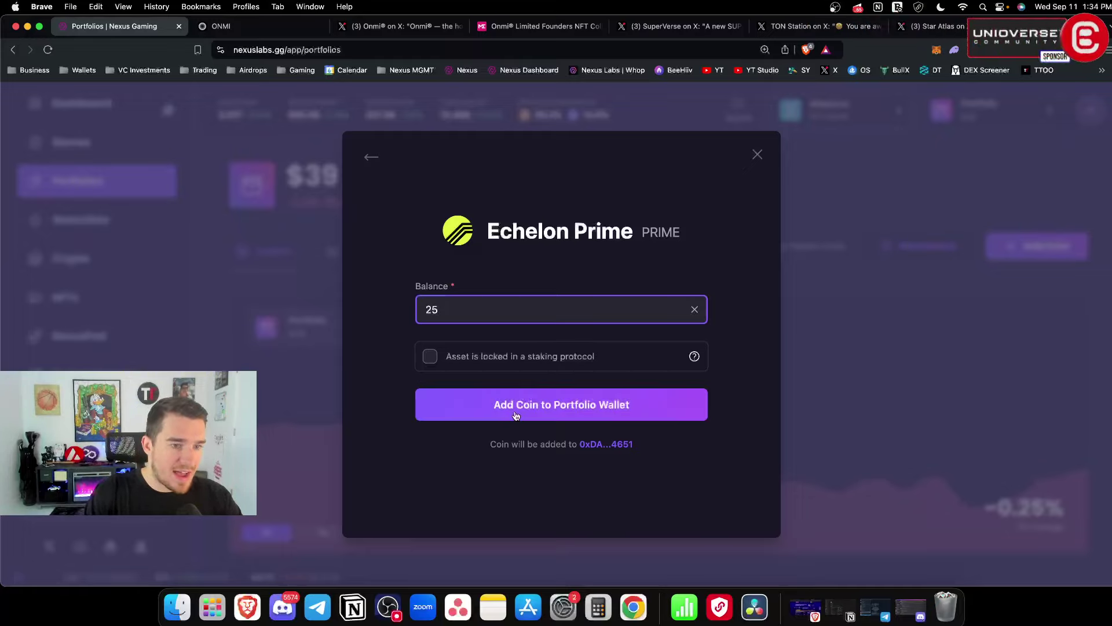
pyautogui.click(517, 406)
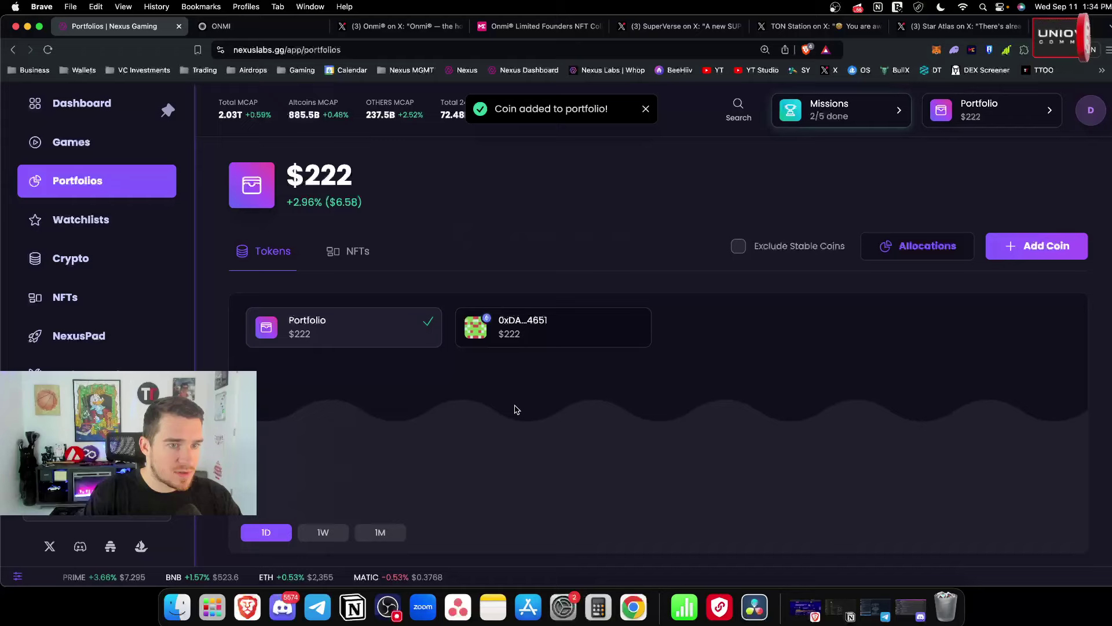
pyautogui.scroll(-5, 314, 329)
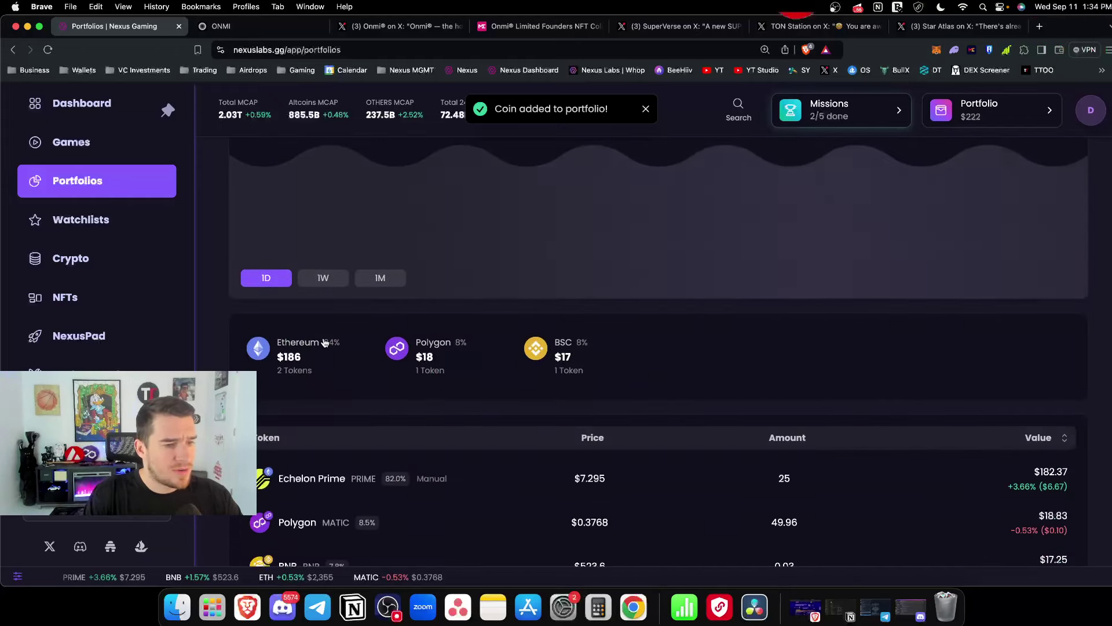
pyautogui.click(646, 464)
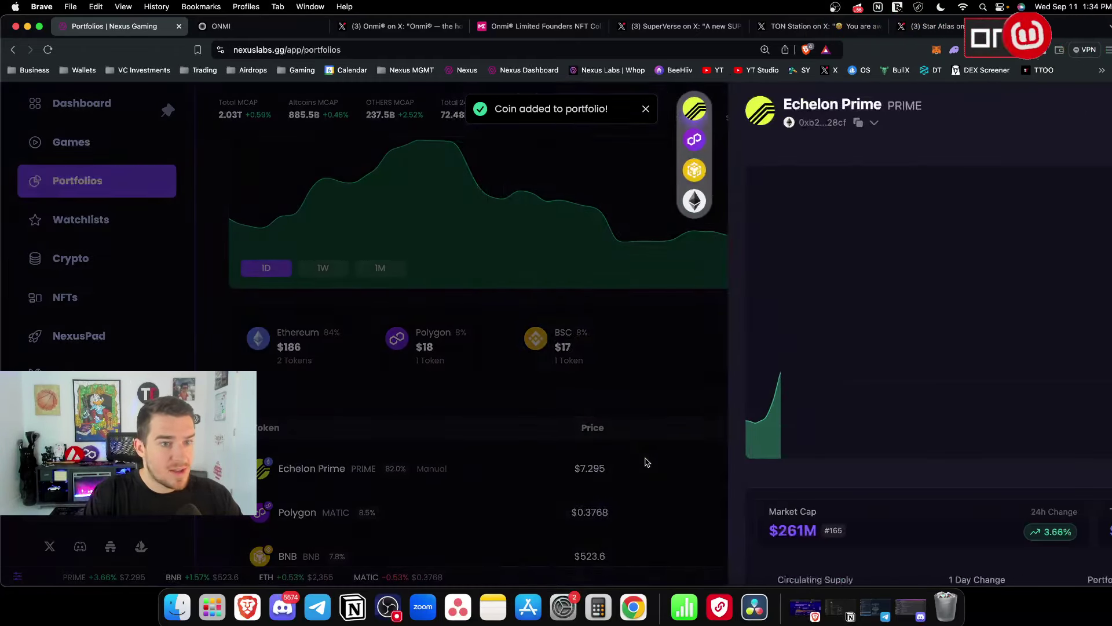
pyautogui.click(285, 378)
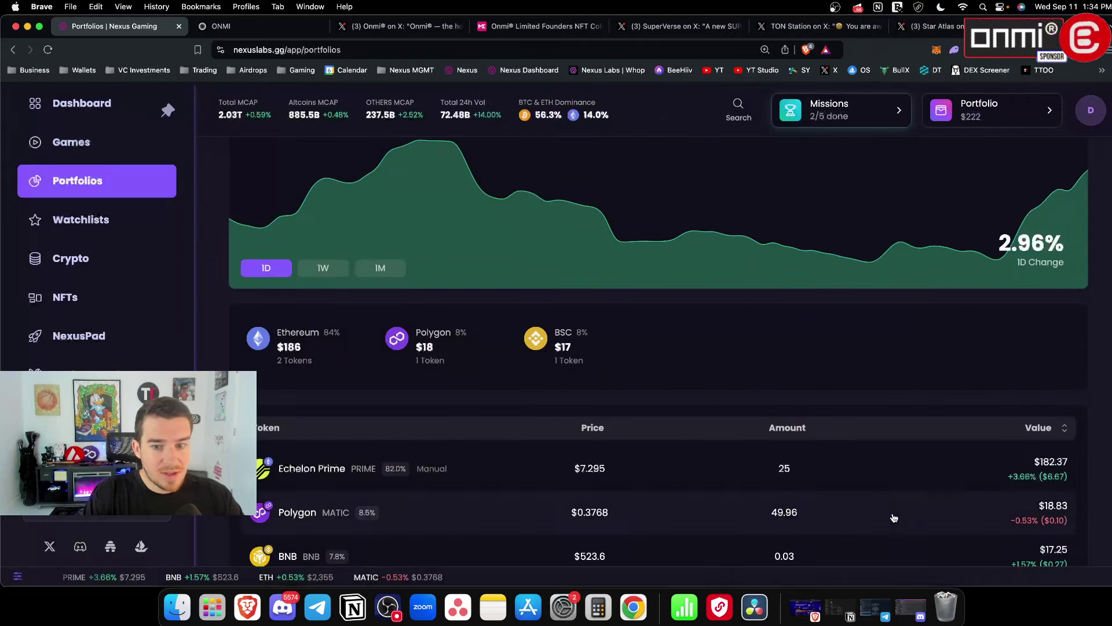
pyautogui.scroll(1, 505, 481)
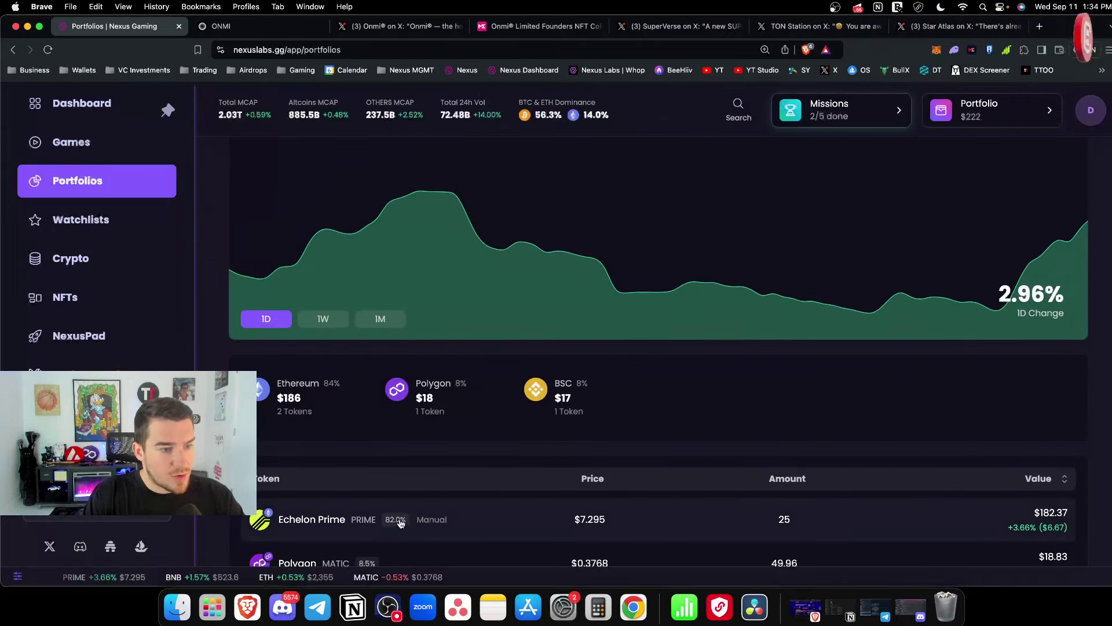
pyautogui.scroll(-1, 406, 520)
pyautogui.scroll(5, 487, 427)
pyautogui.scroll(-6, 487, 427)
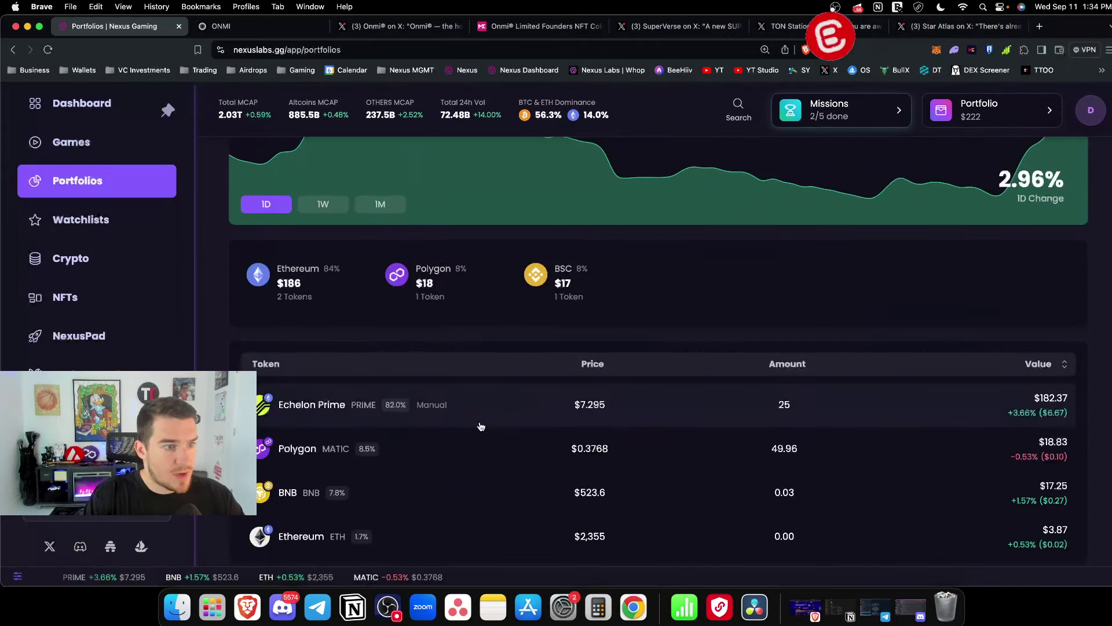
pyautogui.scroll(4, 391, 408)
pyautogui.scroll(2, 388, 413)
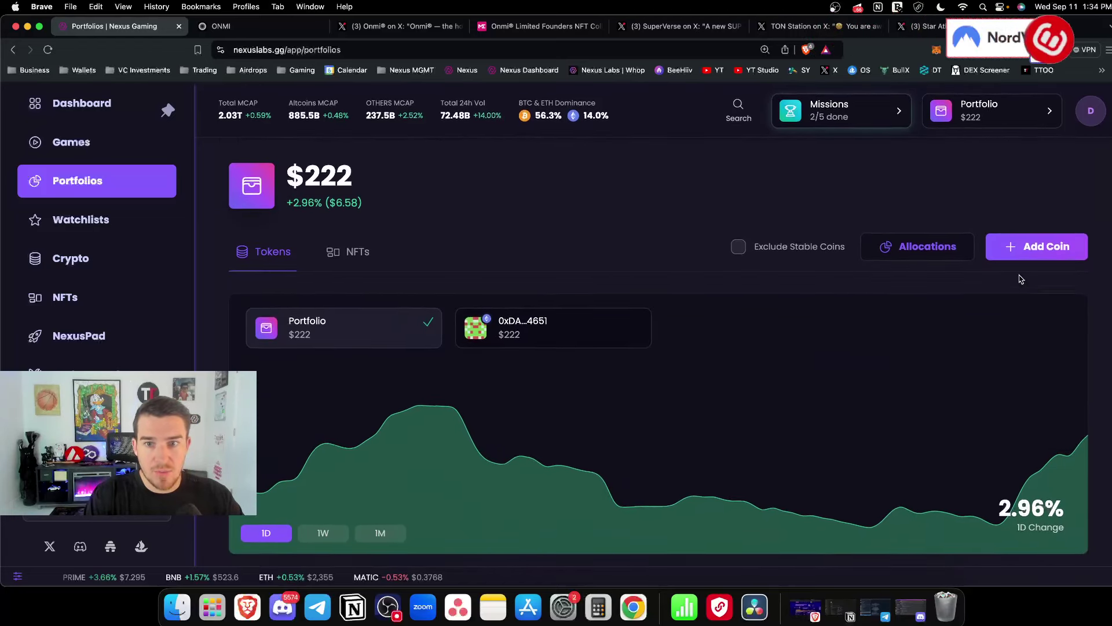
# - Add 225 Echelon Prime to the wallet, worth $1,641.35
pyautogui.click(1031, 248)
pyautogui.click(441, 243)
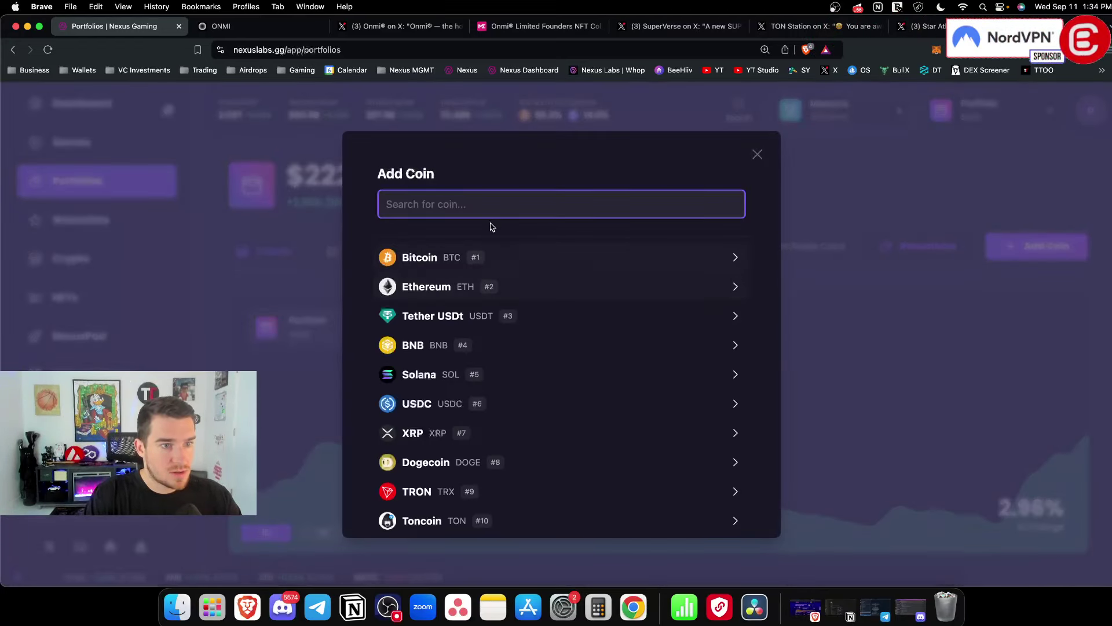
pyautogui.write('prime')
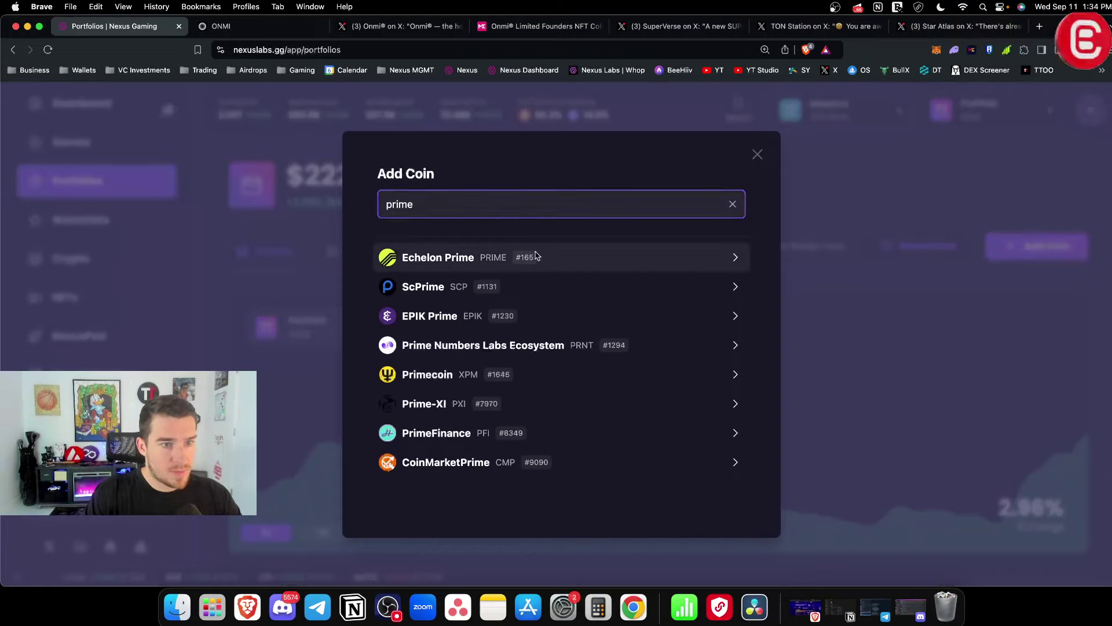
pyautogui.click(536, 257)
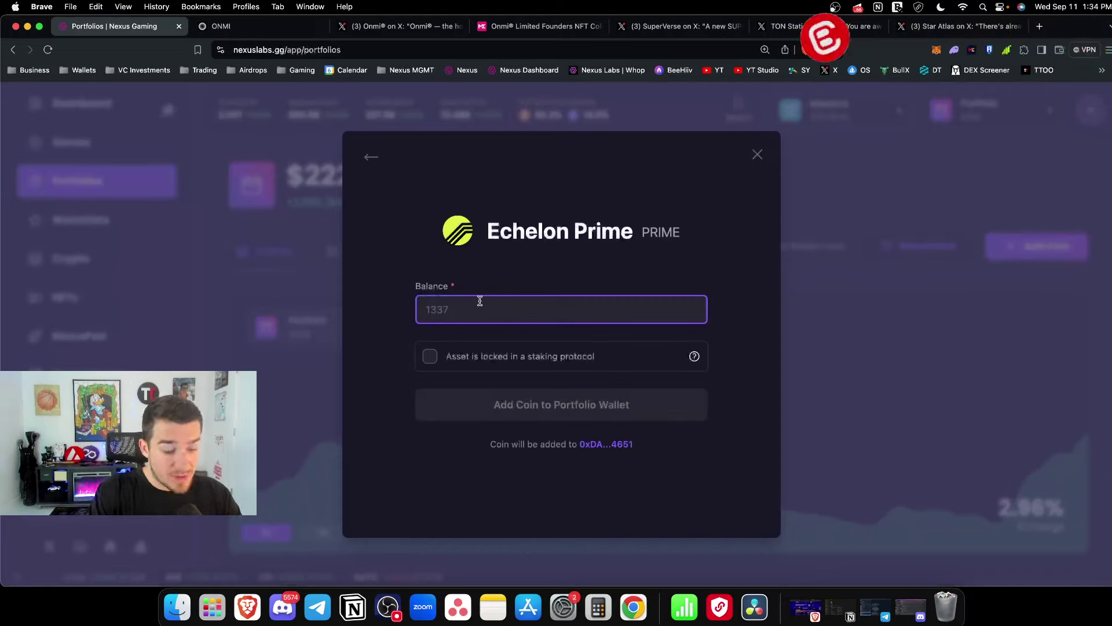
pyautogui.write('225')
pyautogui.click(531, 403)
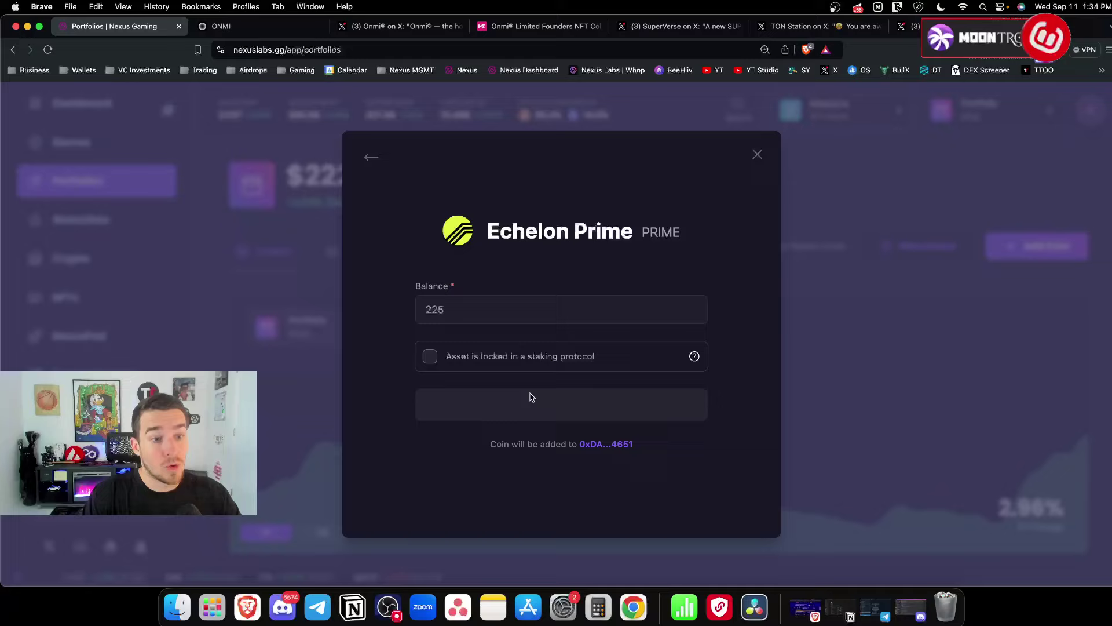
pyautogui.scroll(-6, 530, 397)
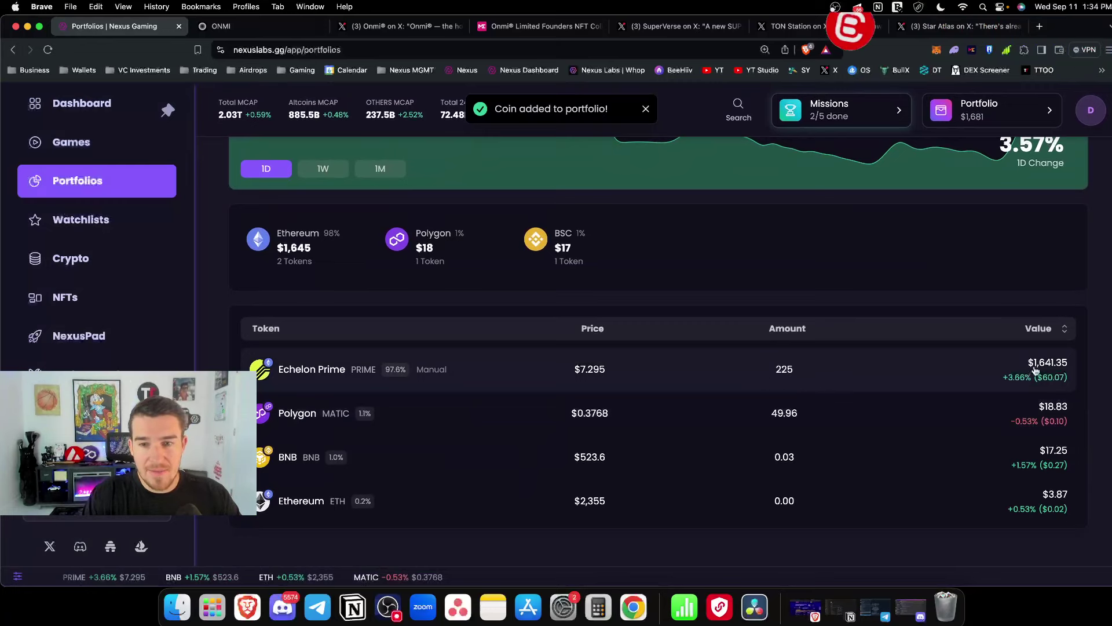
pyautogui.scroll(6, 882, 360)
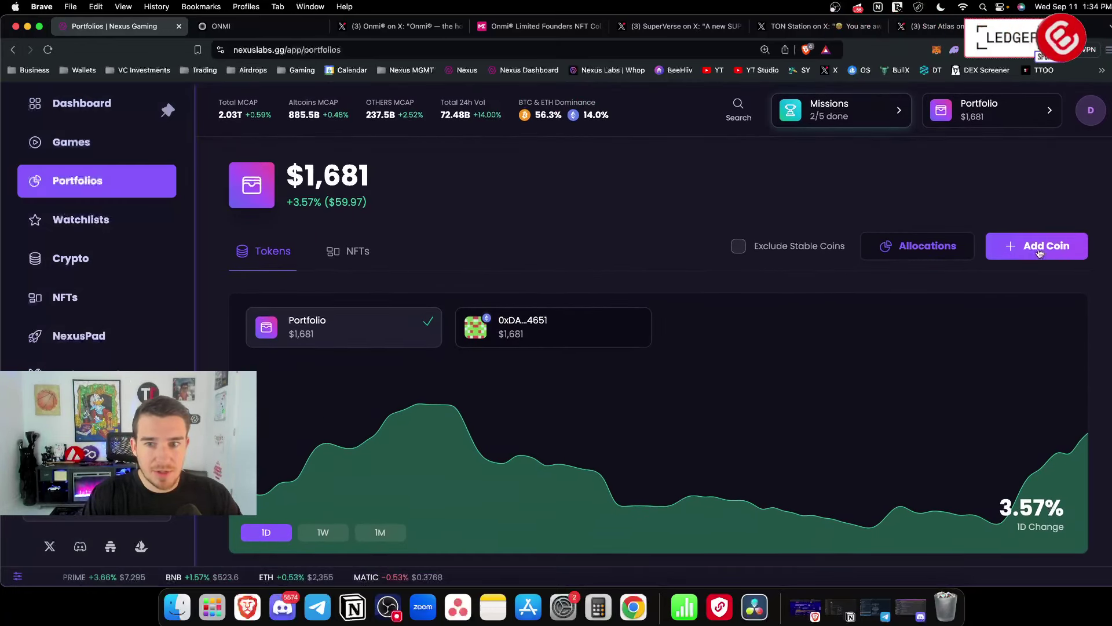
# - Add Echelon Prime with a 255 balance, making the holding worth $1,860.19
pyautogui.click(1043, 253)
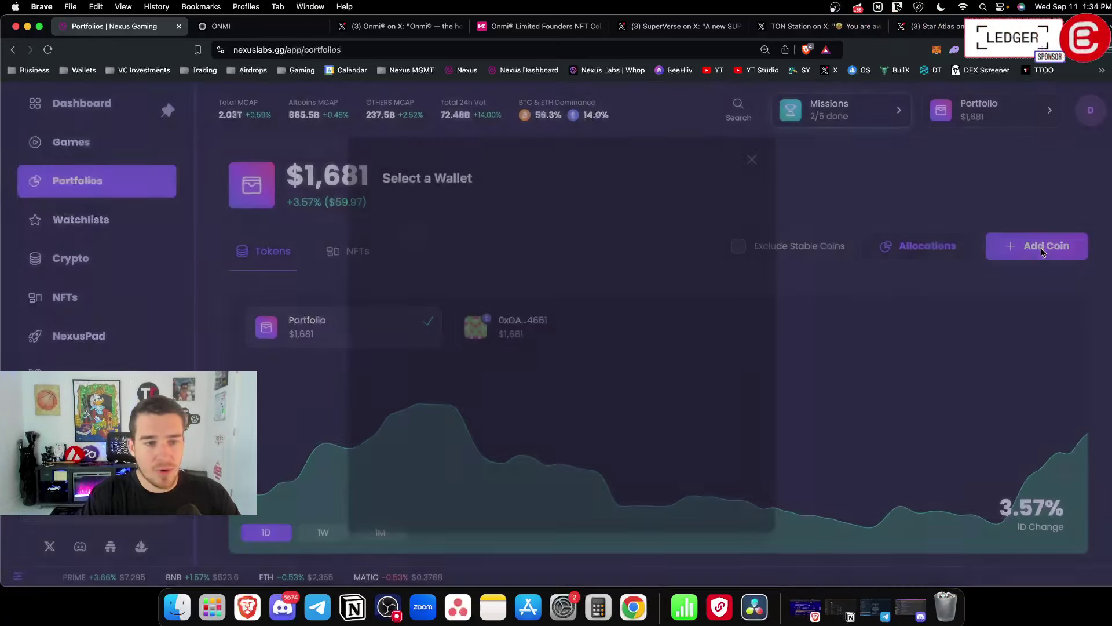
pyautogui.click(573, 248)
pyautogui.write('prime')
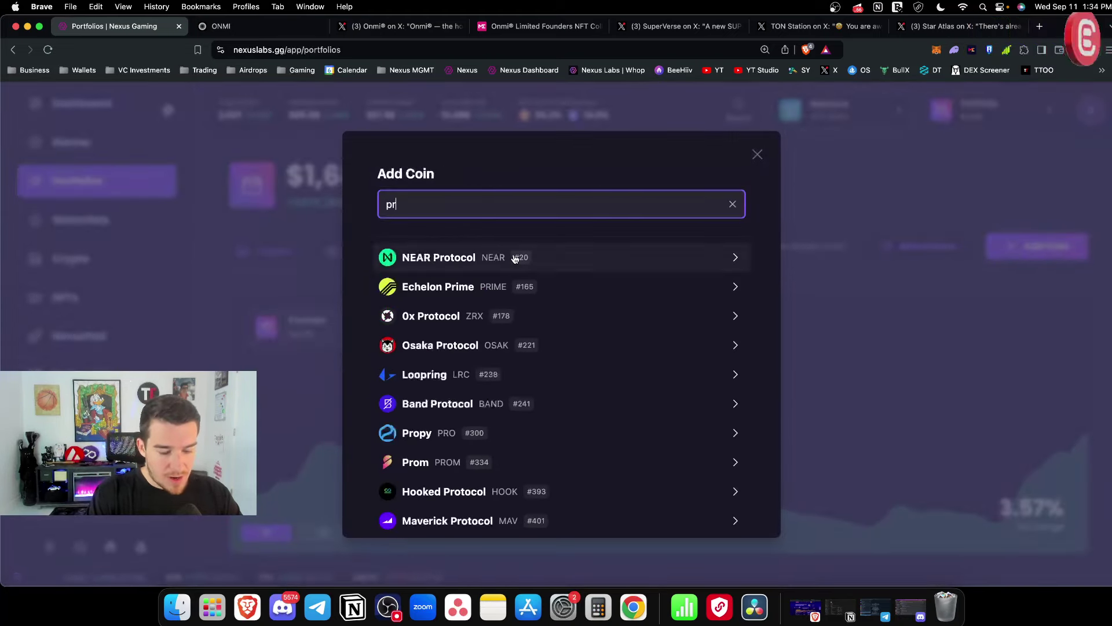
pyautogui.click(495, 268)
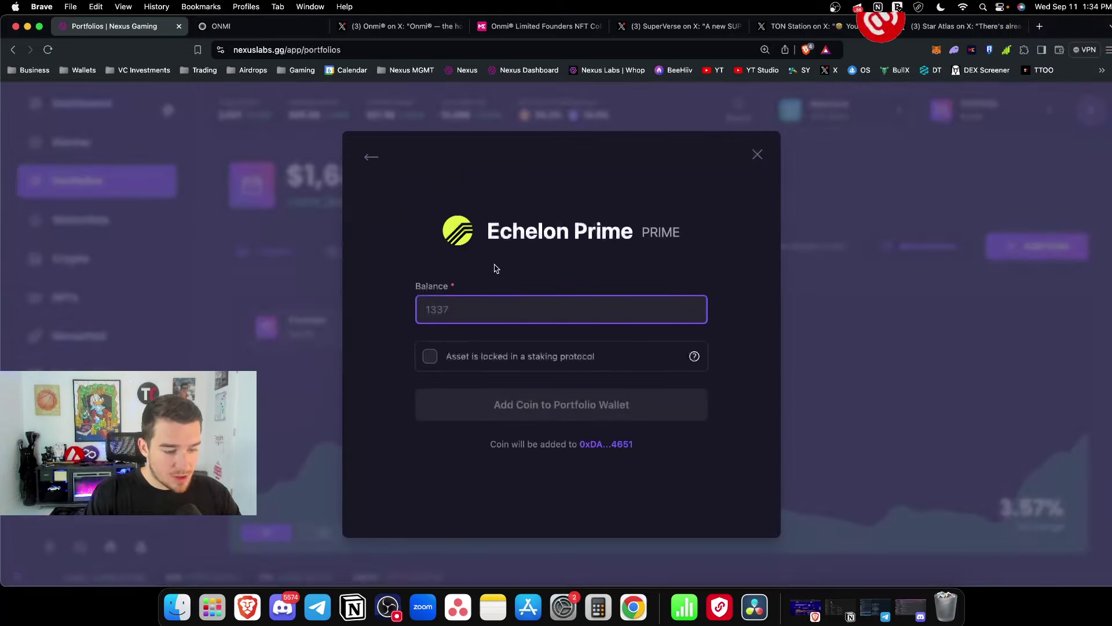
pyautogui.write('255')
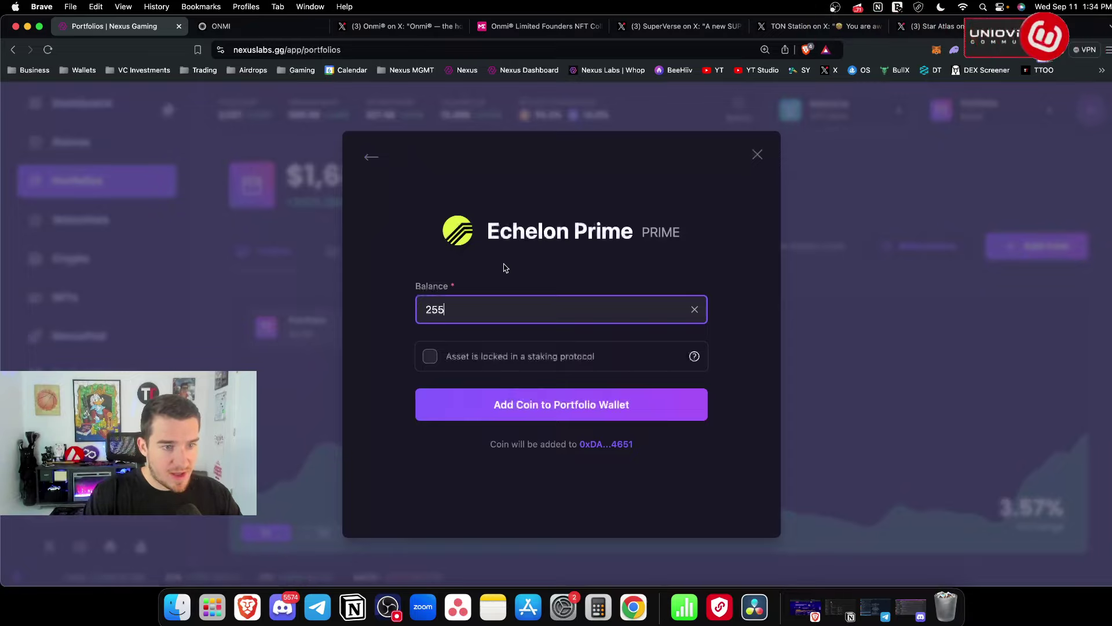
pyautogui.click(544, 404)
pyautogui.scroll(-6, 326, 272)
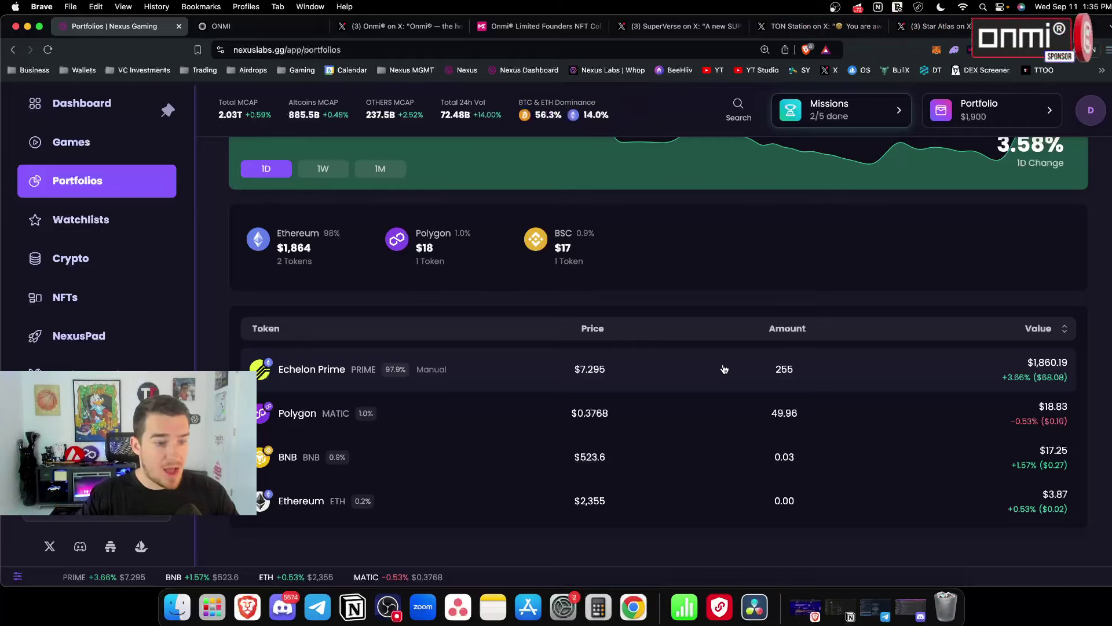
# - Compute 255 × 25 = 6375 in Calculator, then return to the portfolio page
pyautogui.click(597, 610)
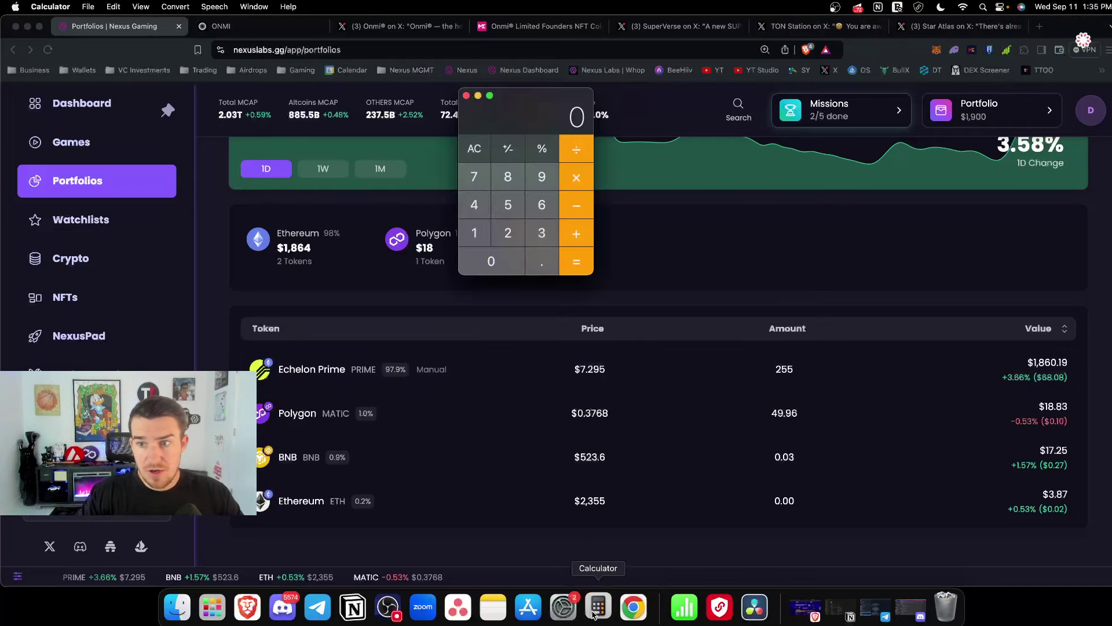
pyautogui.click(508, 234)
pyautogui.click(510, 207)
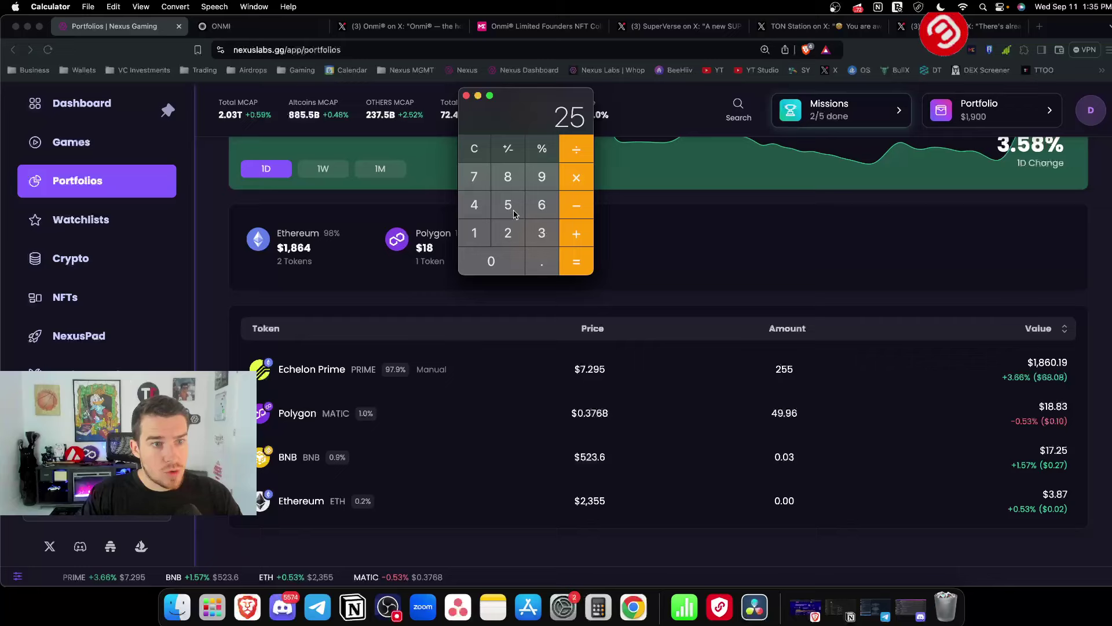
pyautogui.click(510, 207)
pyautogui.click(580, 234)
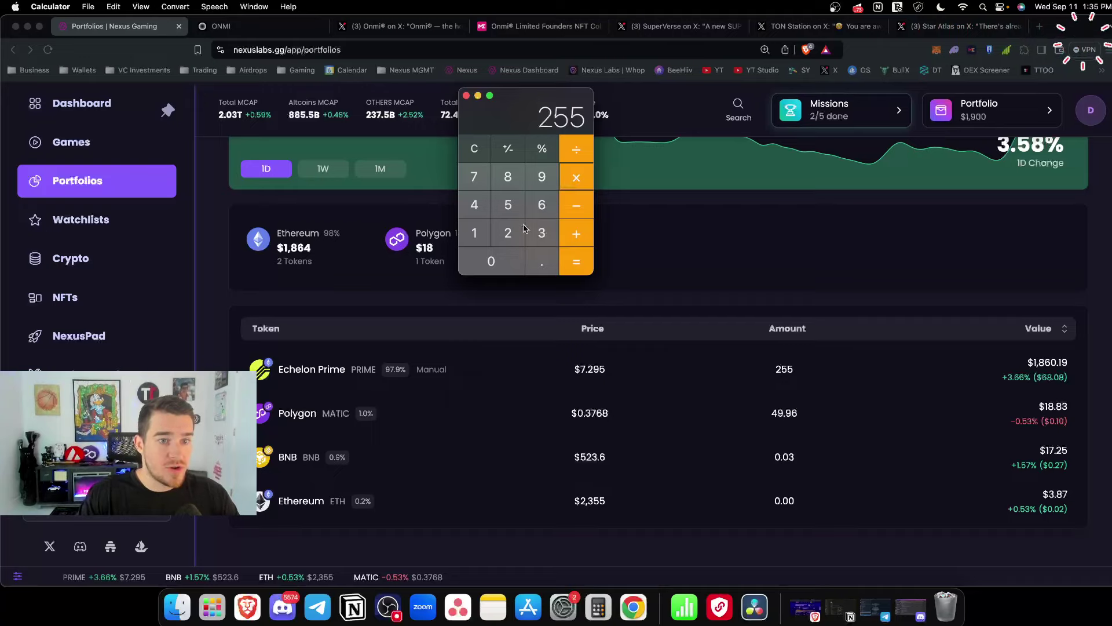
pyautogui.click(515, 234)
pyautogui.click(508, 204)
pyautogui.click(577, 261)
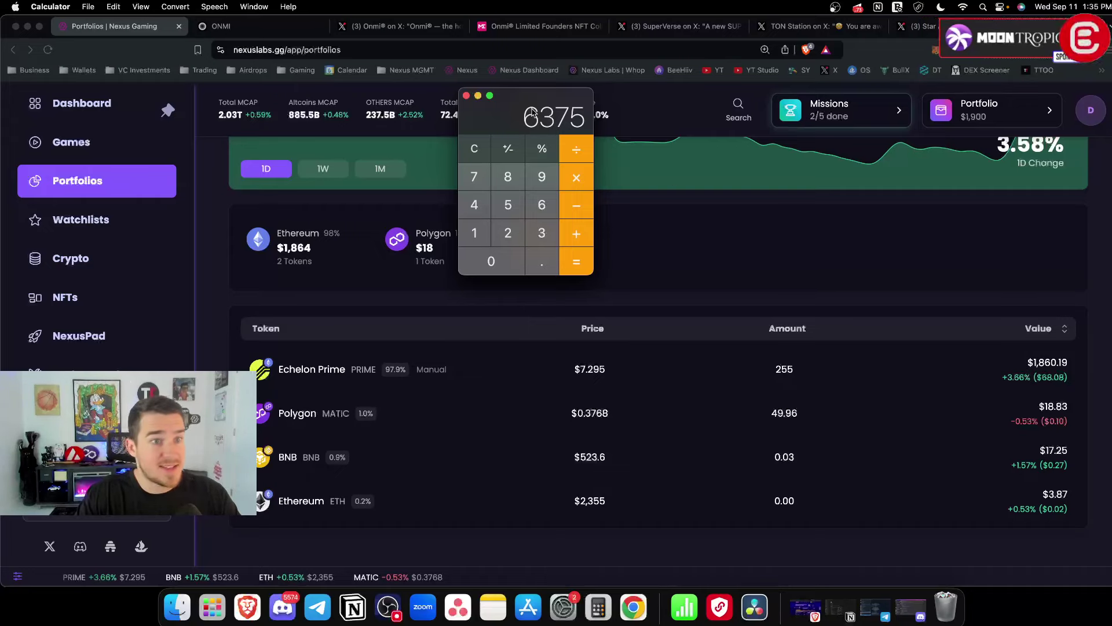
pyautogui.moveTo(544, 105); pyautogui.dragTo(746, 182)
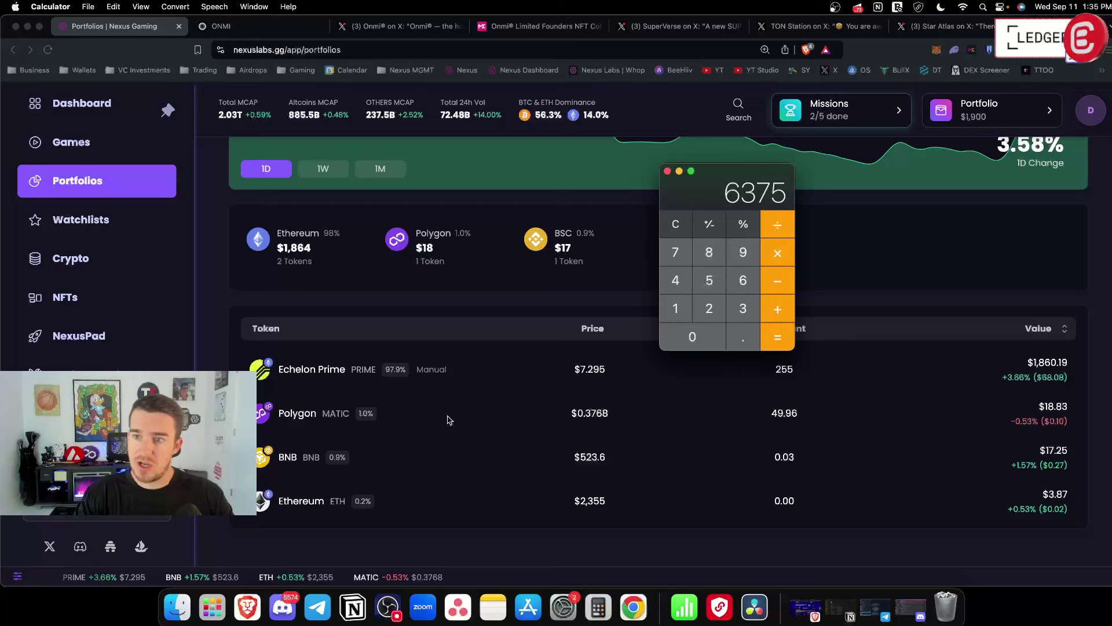
pyautogui.click(533, 298)
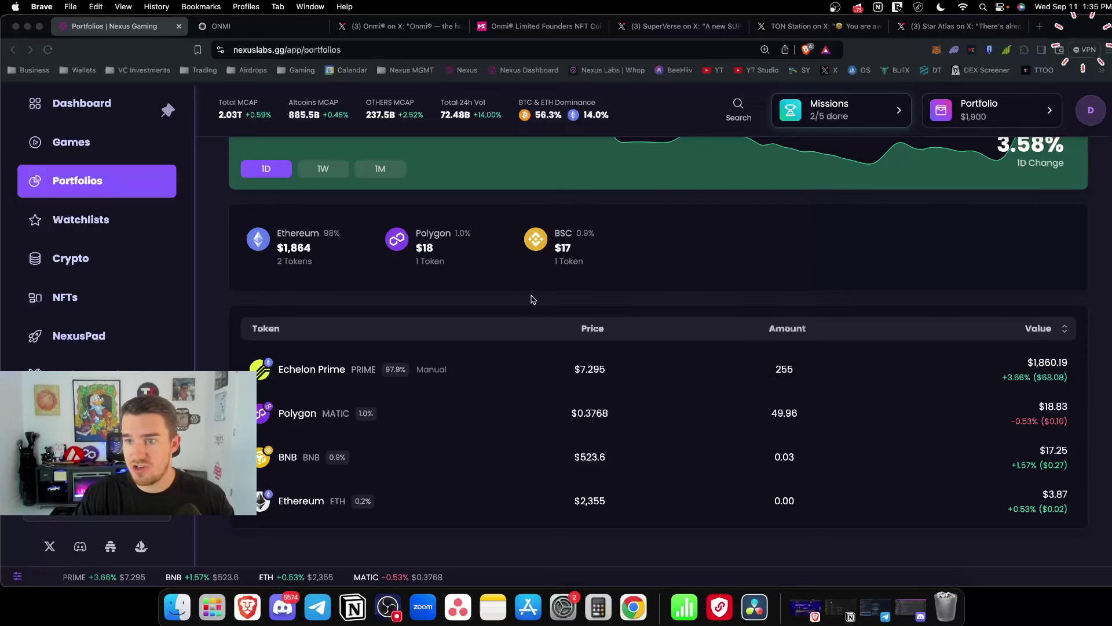
# - Scroll the Portfolios page to review the $1,900 portfolio overview
pyautogui.scroll(5, 616, 360)
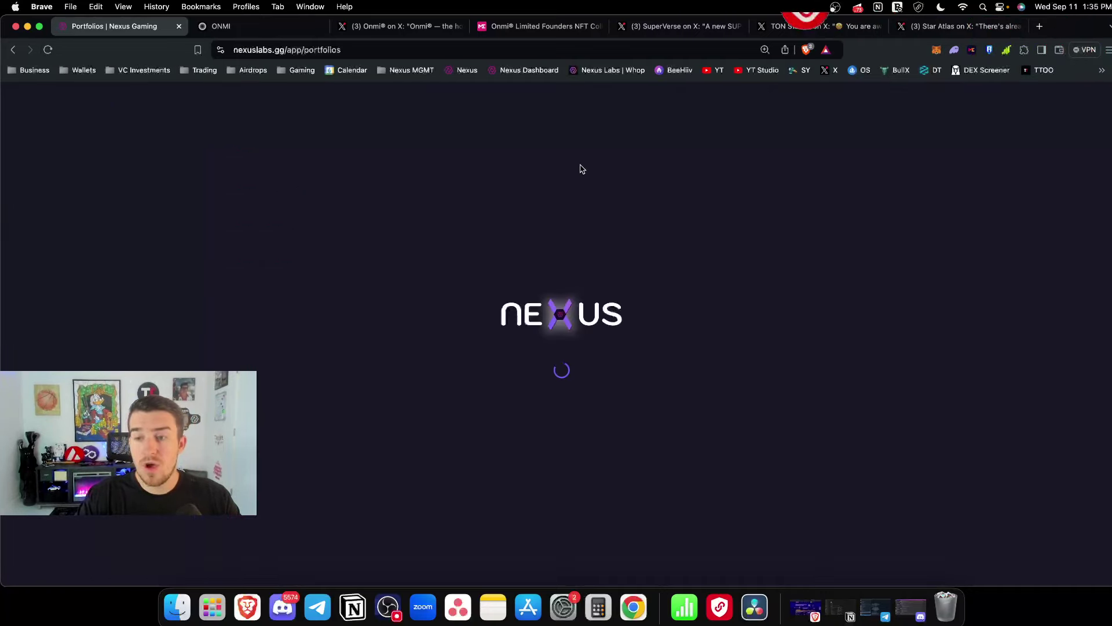
pyautogui.scroll(-5, 584, 224)
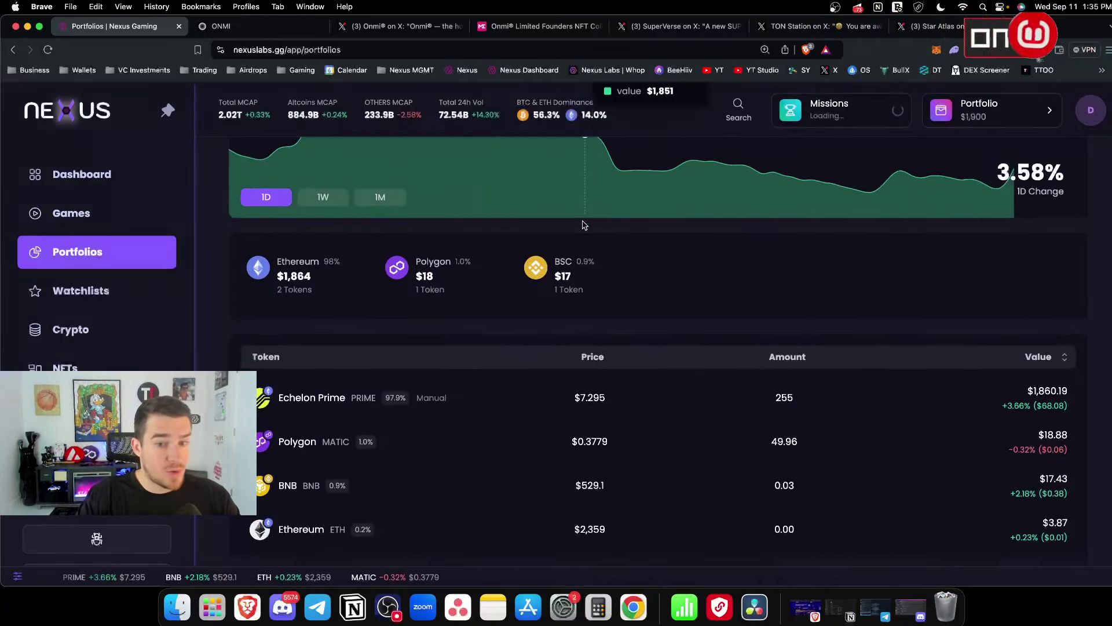
pyautogui.scroll(-1, 583, 225)
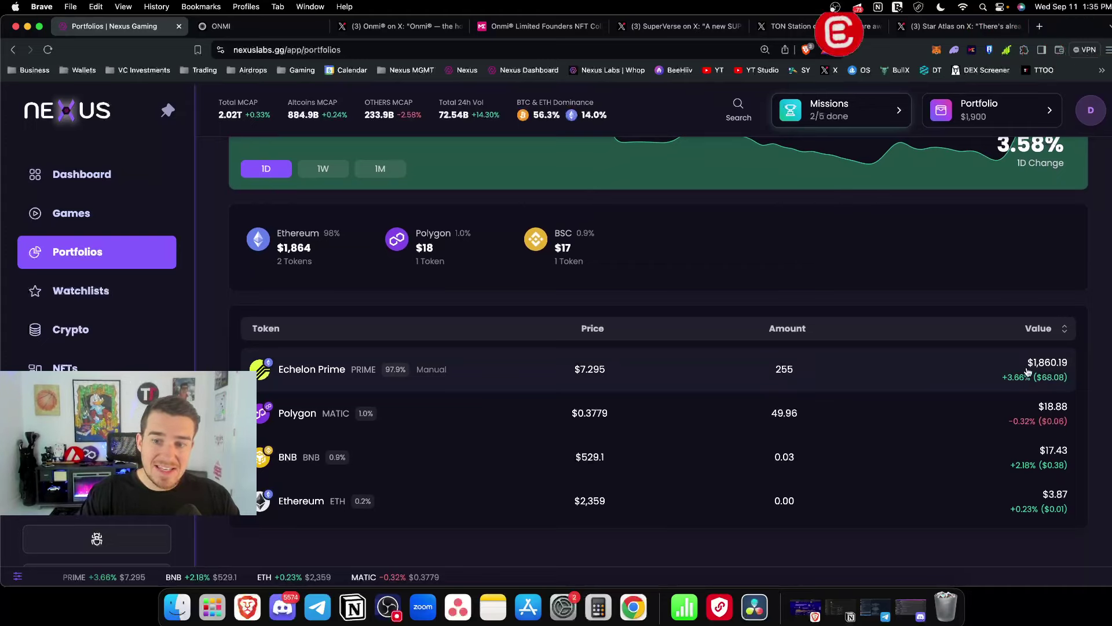
pyautogui.scroll(10, 929, 357)
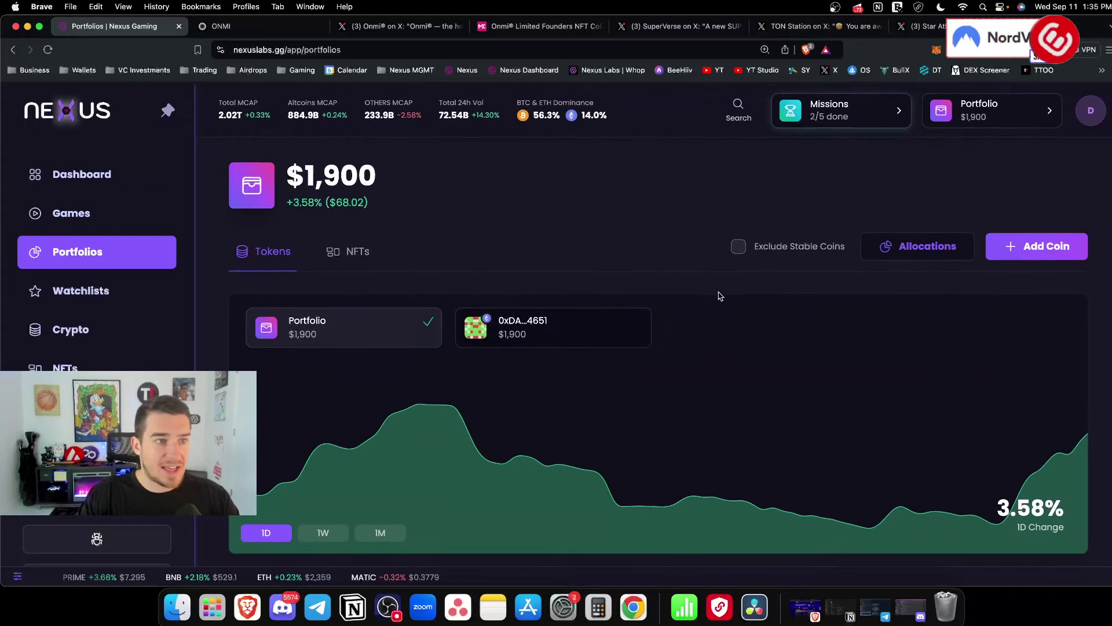
# - Switch from the empty Primary list to Hustle's Master Gaming watchlist
pyautogui.click(144, 302)
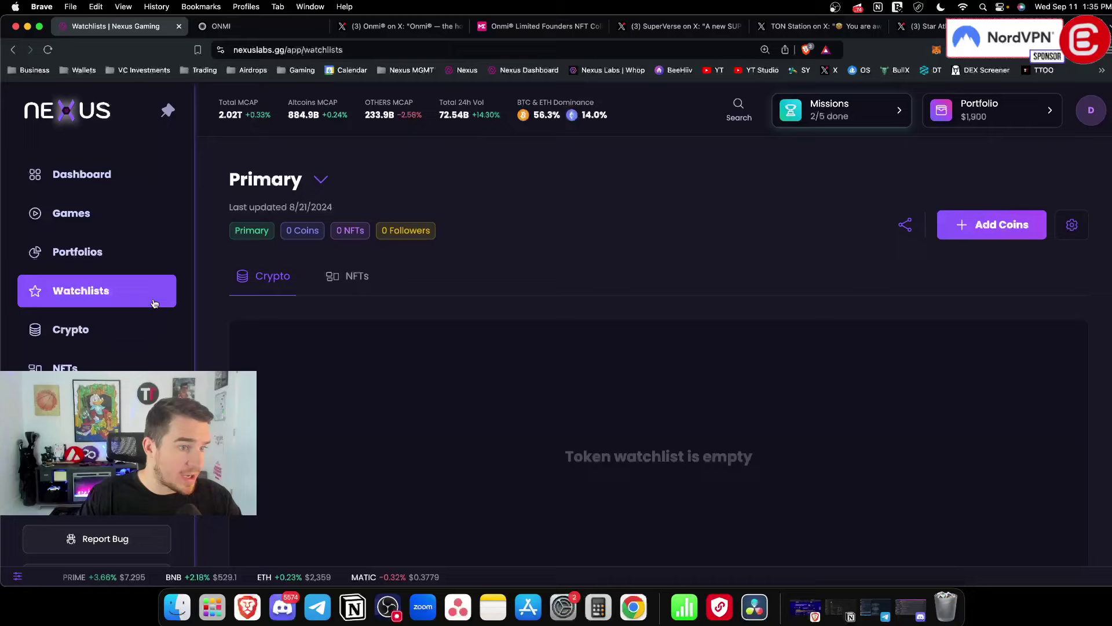
pyautogui.click(320, 179)
pyautogui.click(318, 294)
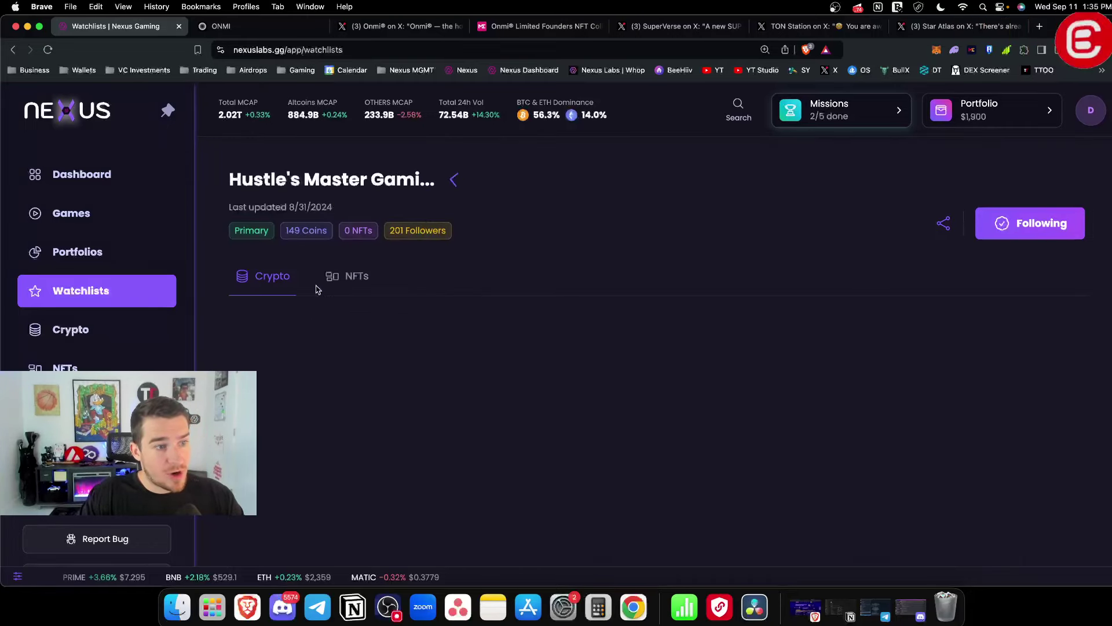
pyautogui.scroll(-1, 503, 342)
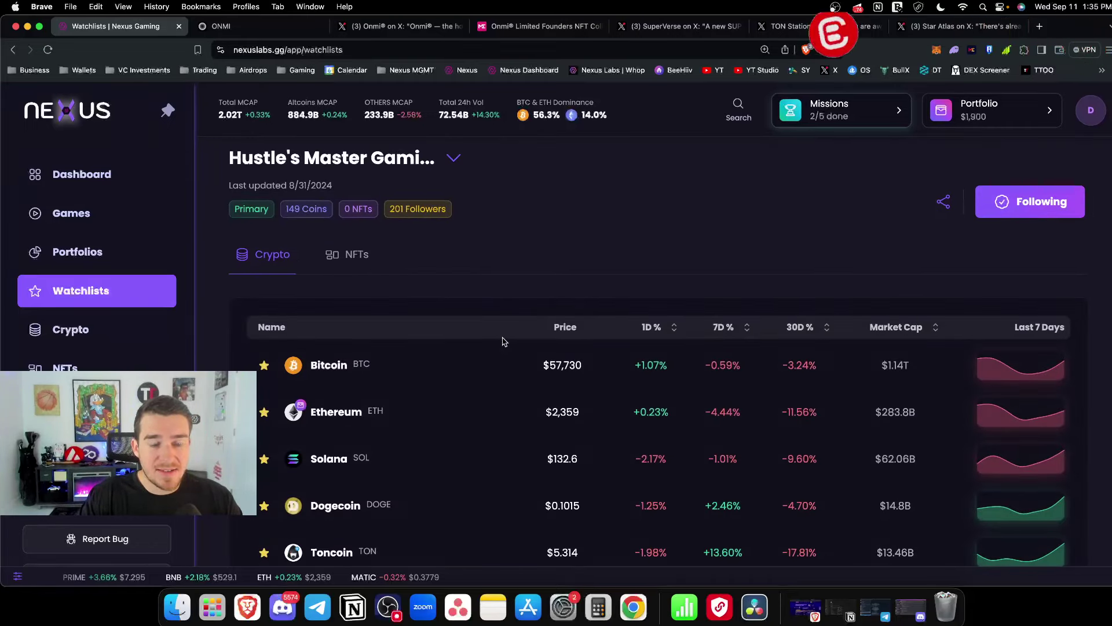
pyautogui.scroll(-12, 503, 341)
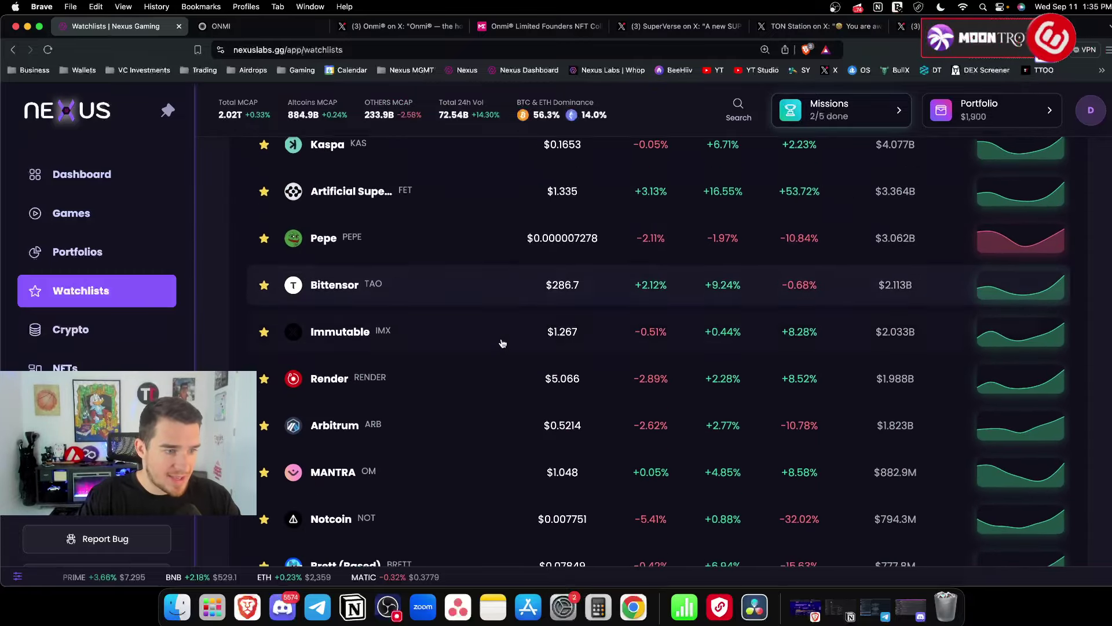
# - Scroll through the 149-coin gaming table, past SuperVerse, Mog Coin and Echelon Prime
pyautogui.scroll(-6, 503, 341)
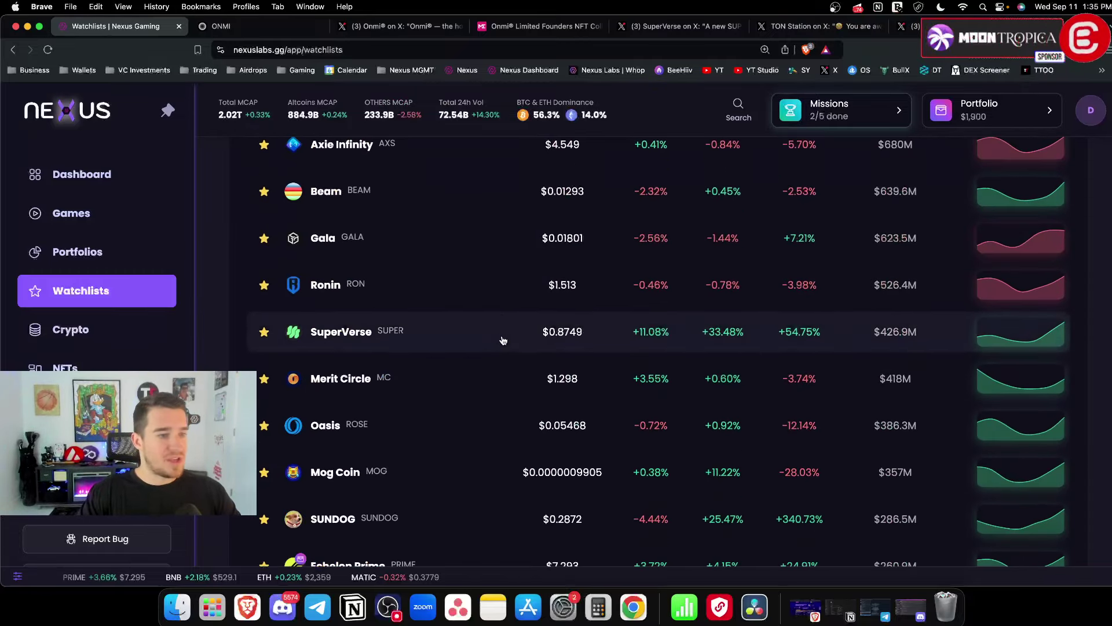
pyautogui.scroll(-3, 503, 340)
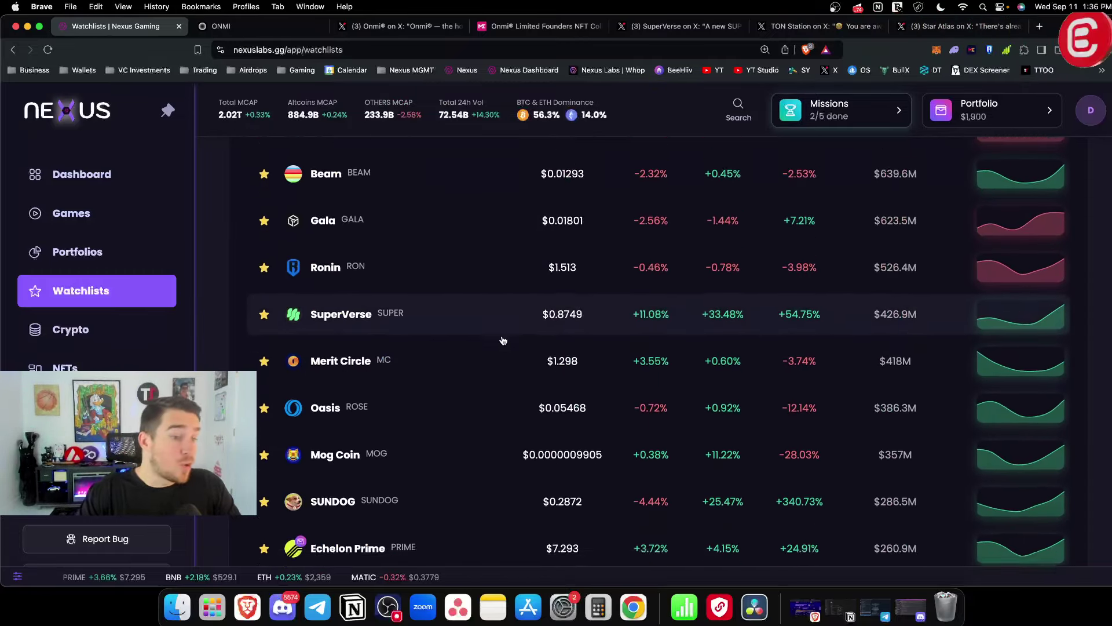
pyautogui.scroll(-11, 503, 340)
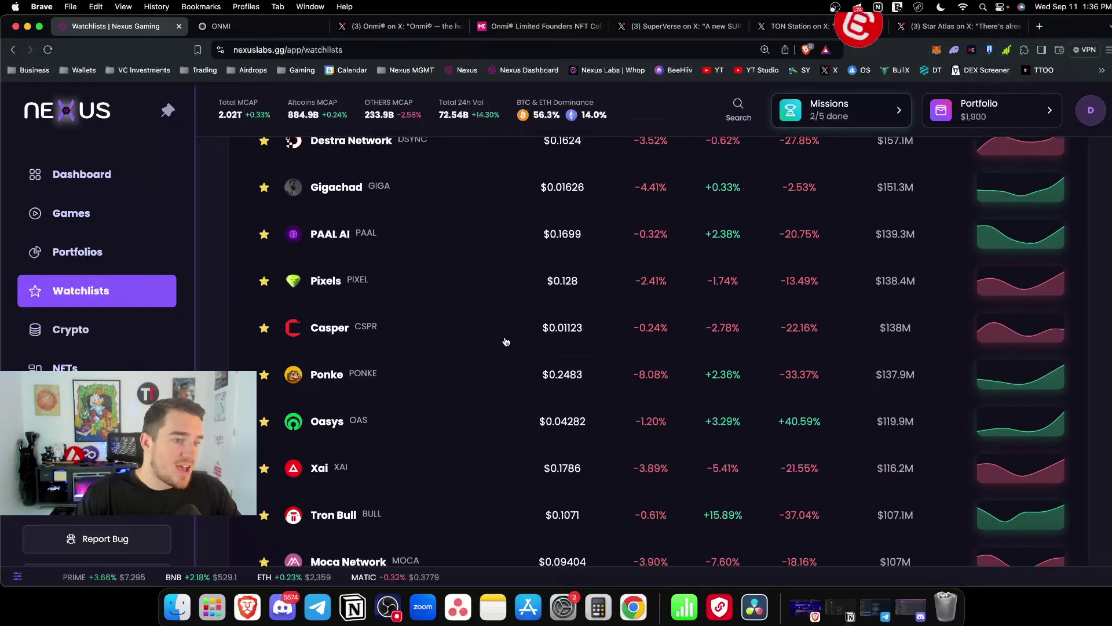
pyautogui.scroll(-9, 486, 329)
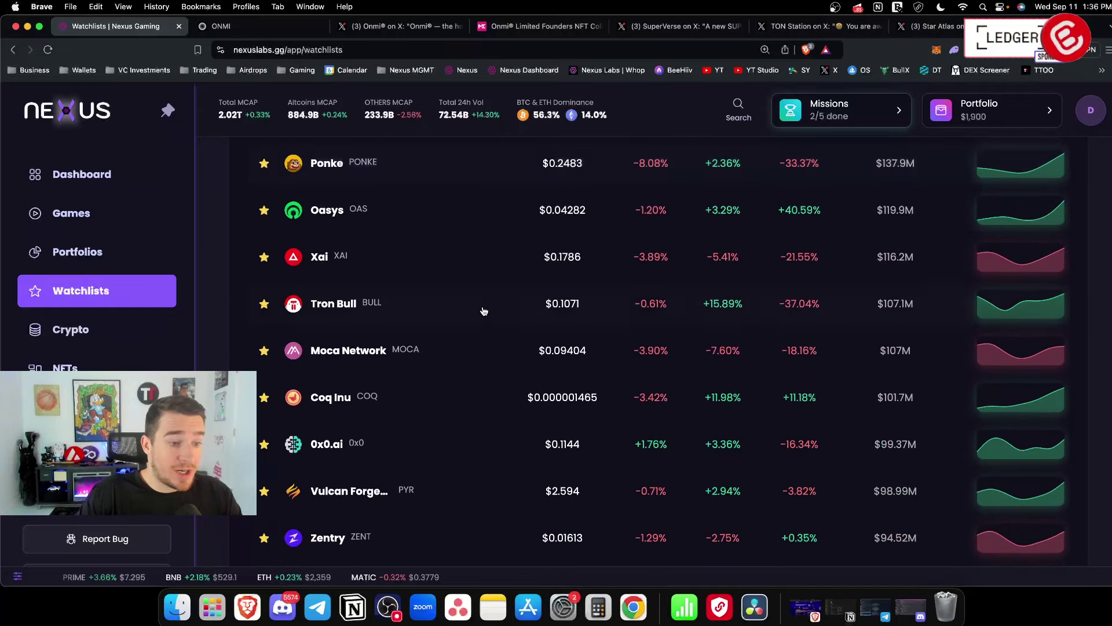
pyautogui.scroll(-2, 486, 310)
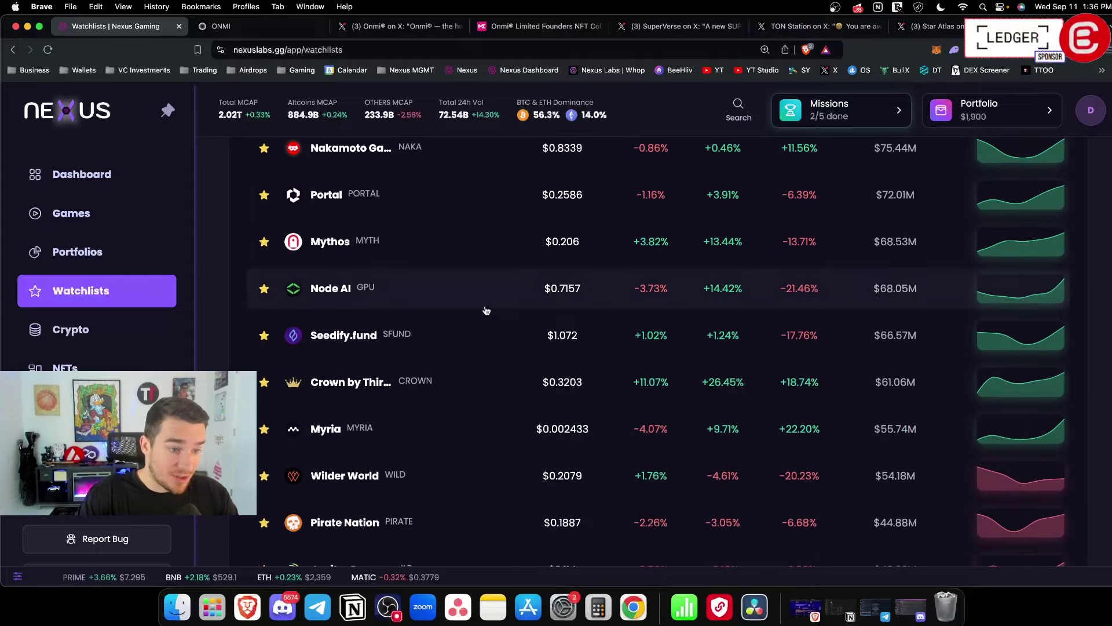
pyautogui.scroll(20, 487, 310)
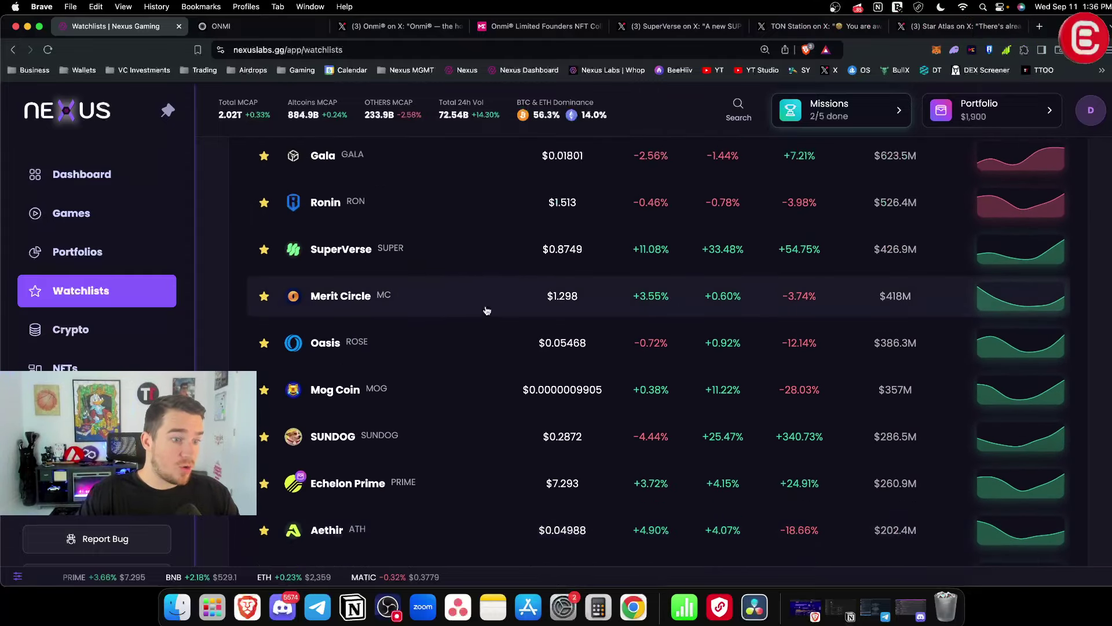
pyautogui.scroll(7, 486, 310)
pyautogui.scroll(-6, 486, 310)
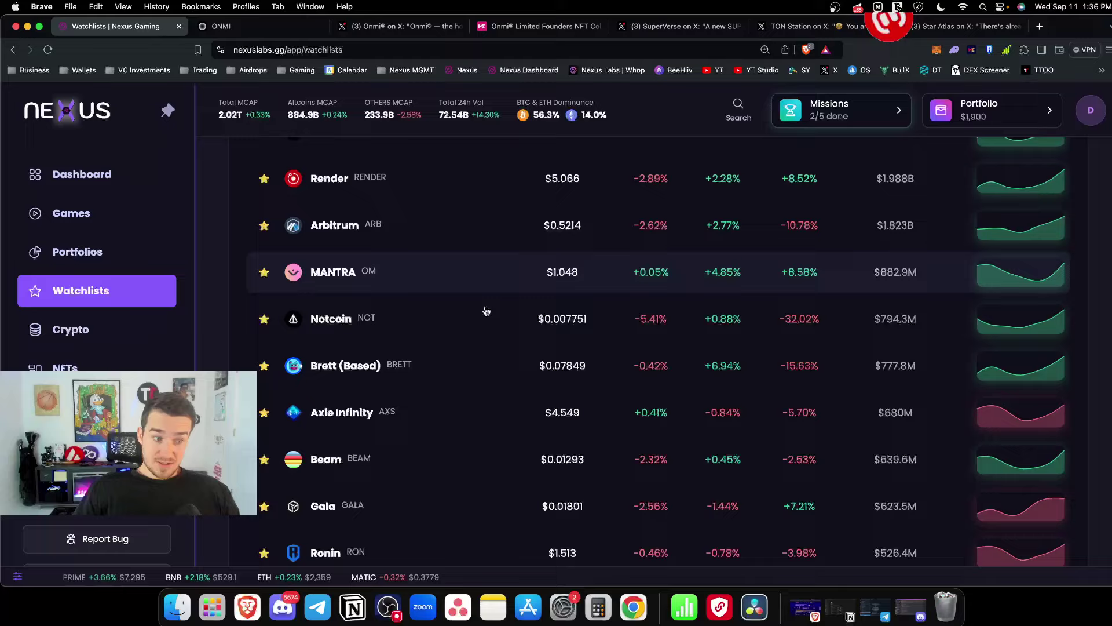
pyautogui.scroll(-1, 486, 312)
pyautogui.scroll(-6, 486, 311)
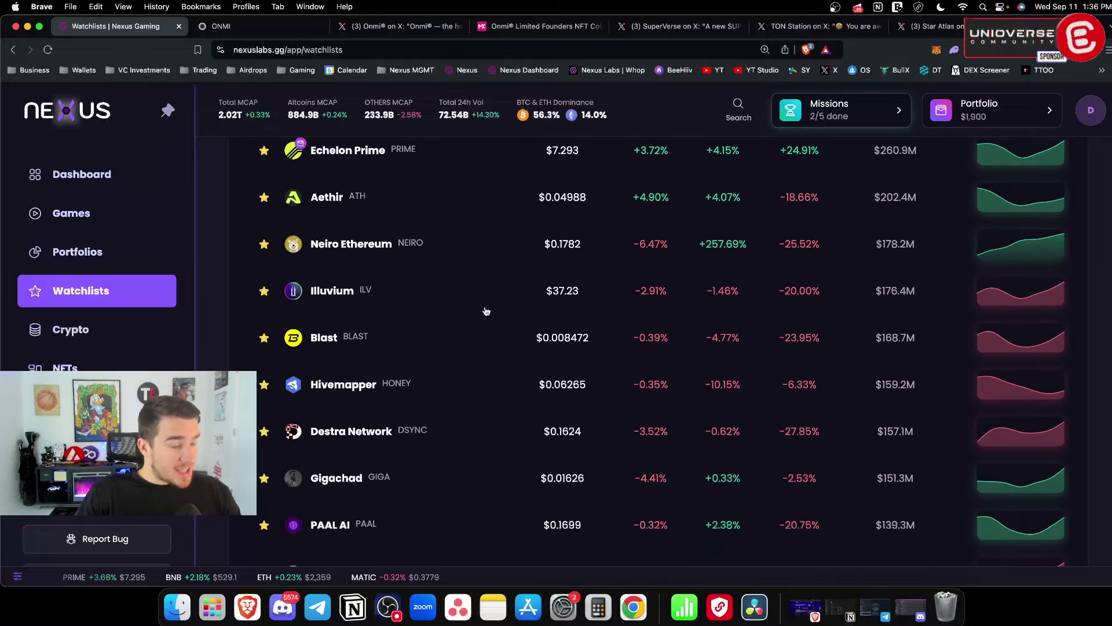
pyautogui.scroll(-4, 486, 311)
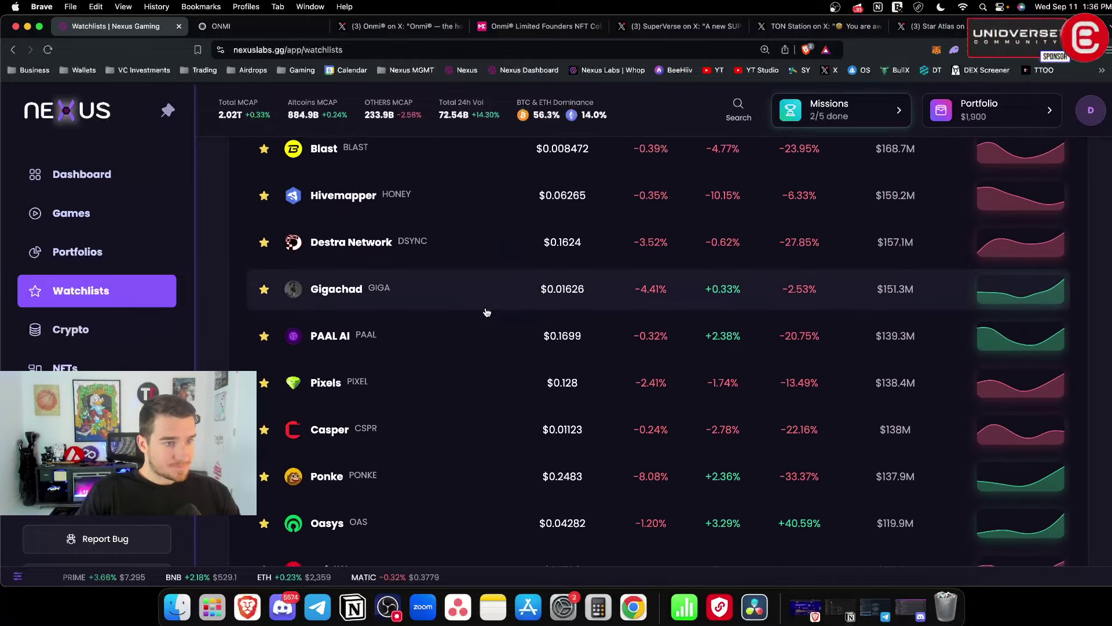
pyautogui.scroll(6, 487, 312)
pyautogui.scroll(6, 486, 312)
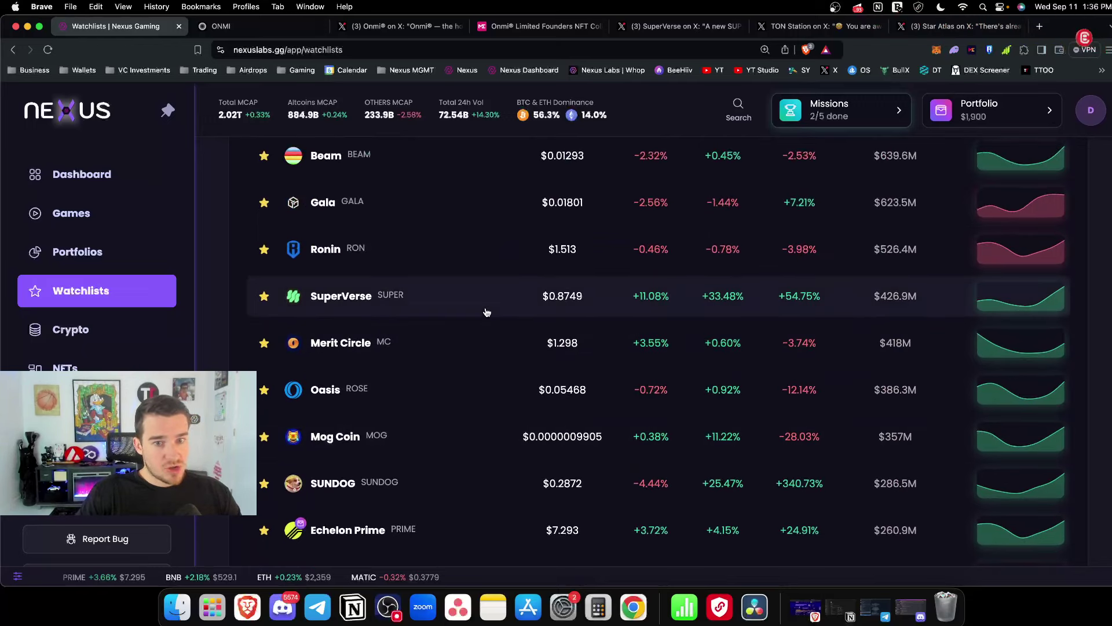
pyautogui.scroll(-2, 487, 313)
pyautogui.scroll(3, 487, 312)
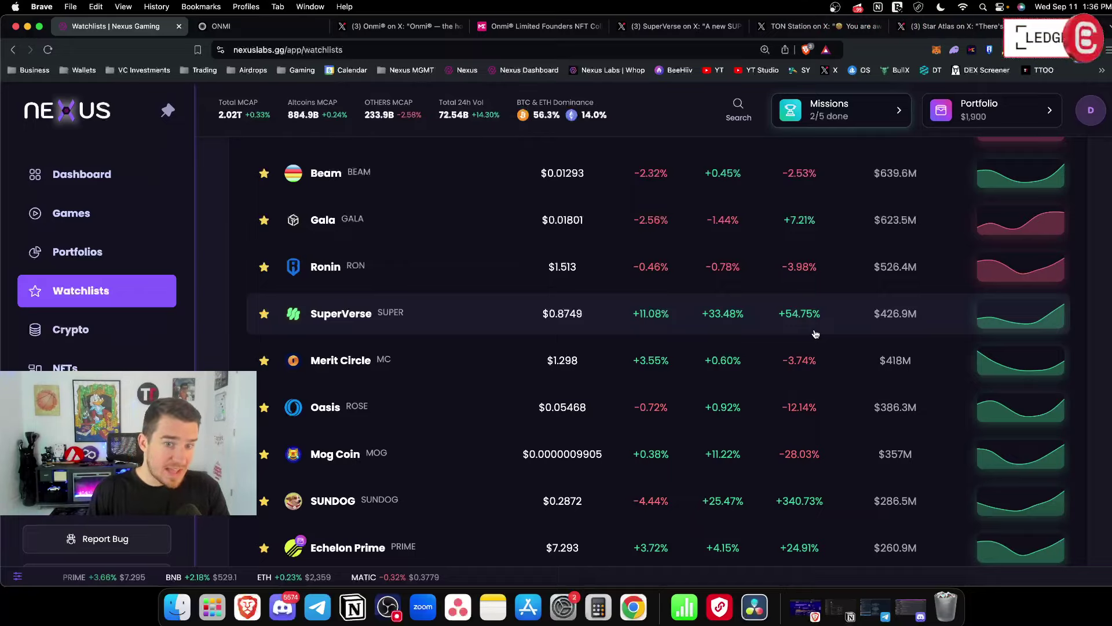
# - Add 1,200 SuperVerse to the portfolio wallet, bringing the total to $2,945
pyautogui.click(99, 264)
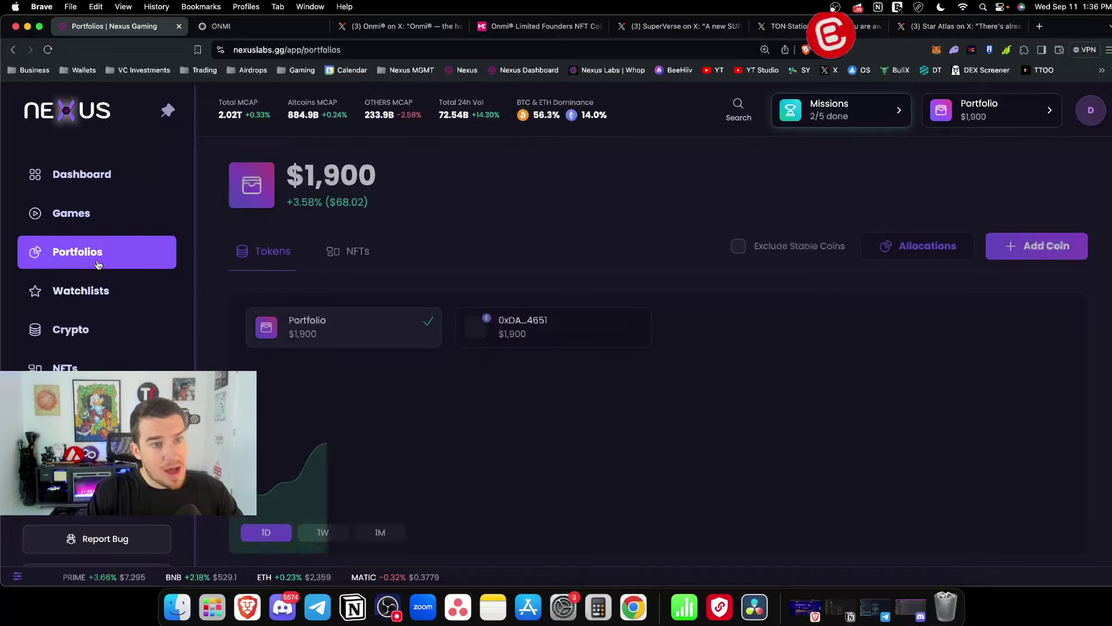
pyautogui.click(1020, 246)
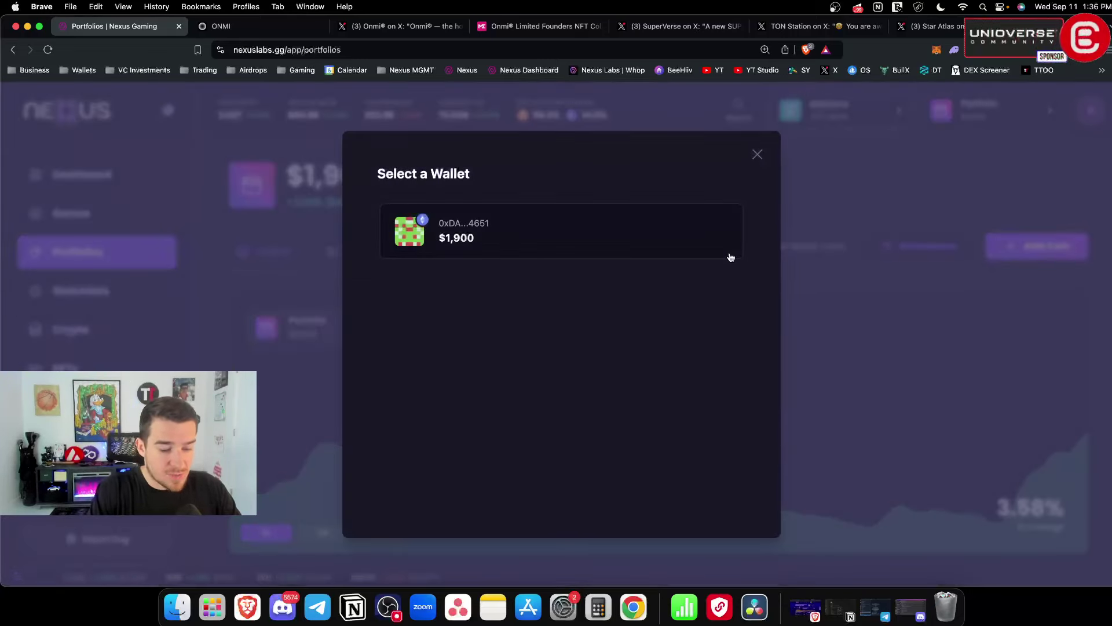
pyautogui.click(647, 248)
pyautogui.write('super')
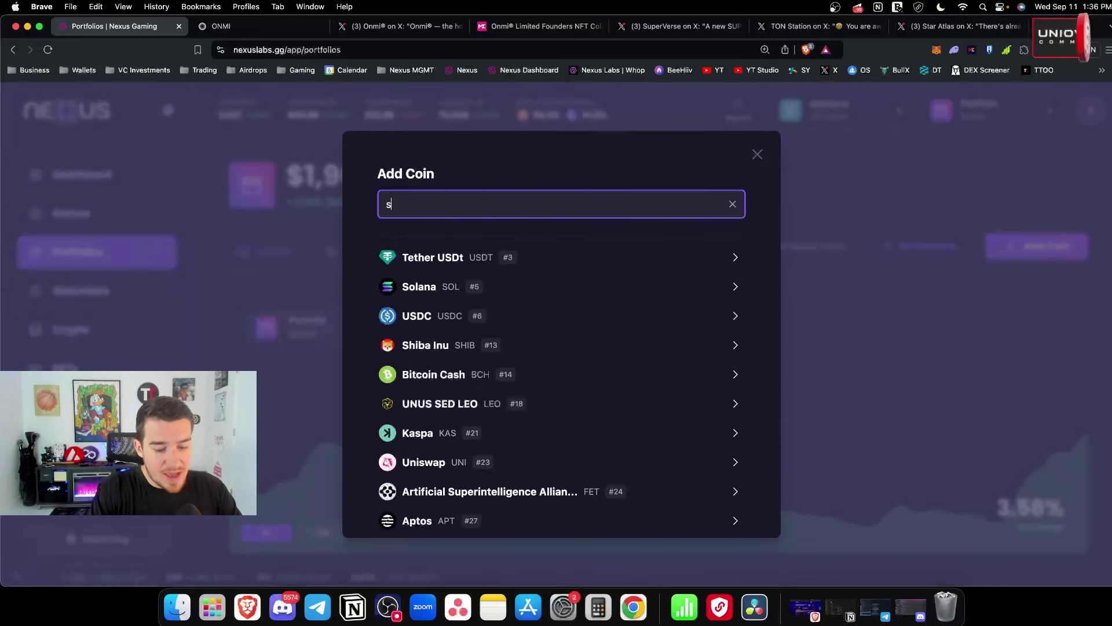
pyautogui.click(517, 261)
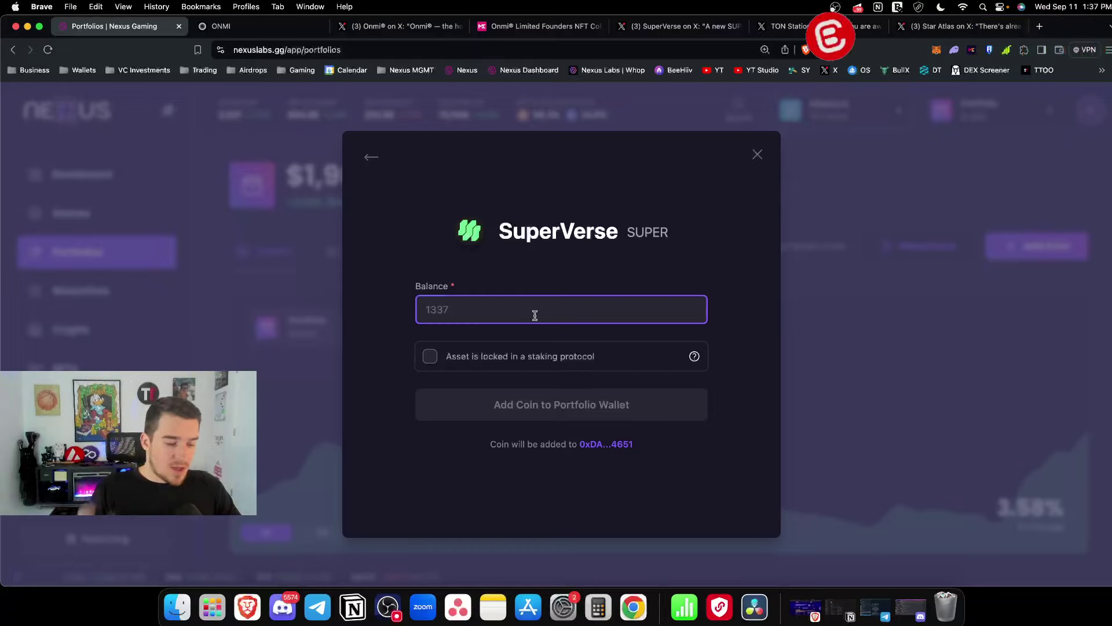
pyautogui.write('1200')
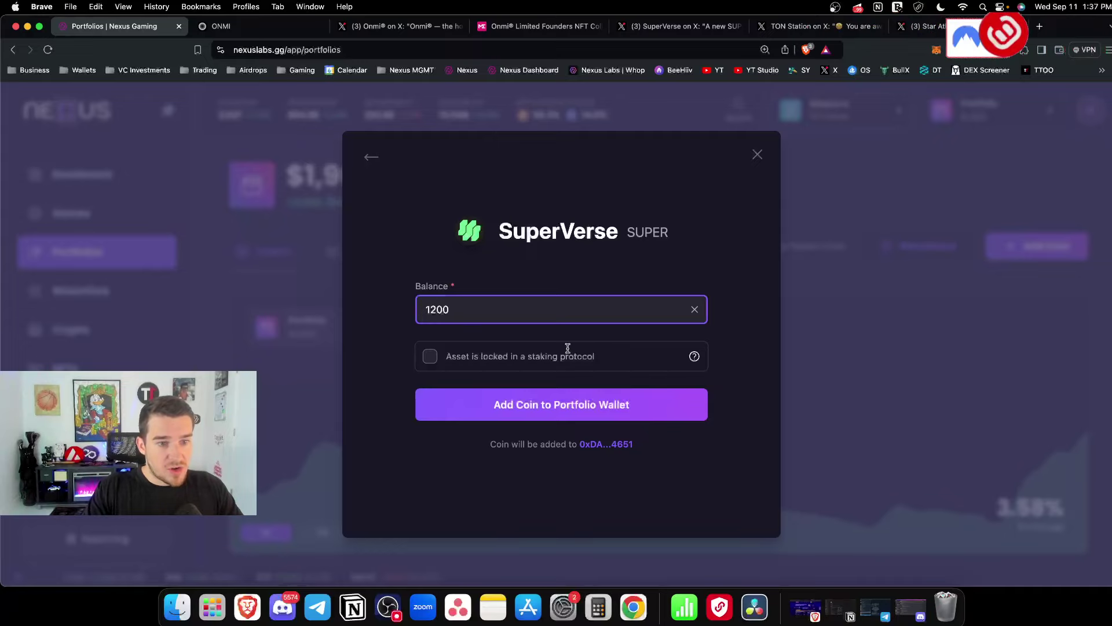
pyautogui.click(589, 402)
# - Open SuperVerse's price details from the token table
pyautogui.scroll(-5, 590, 402)
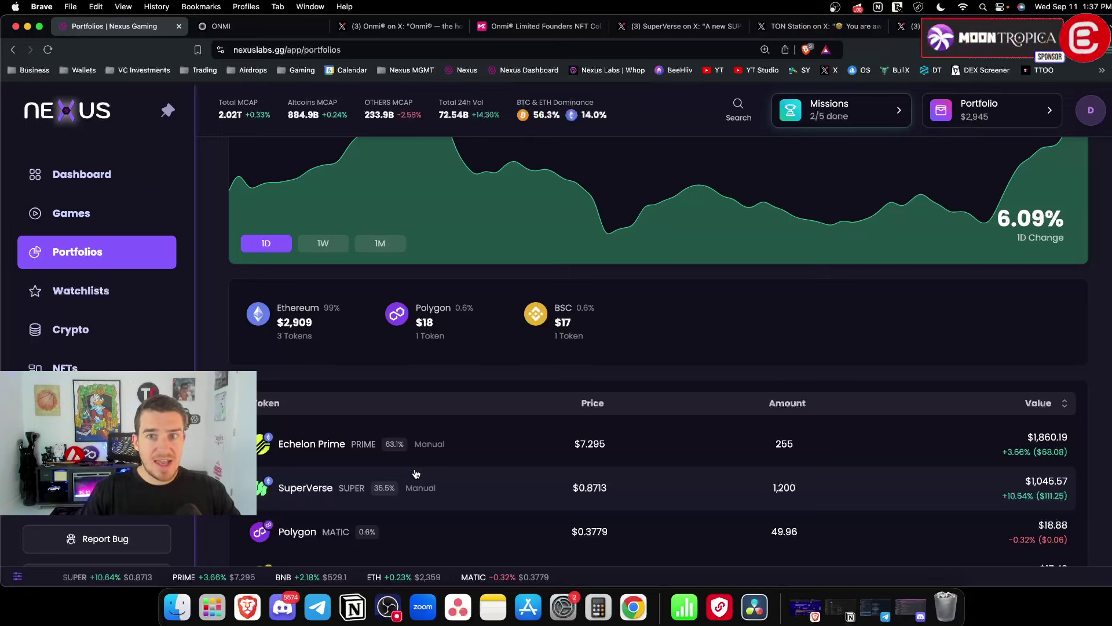
pyautogui.scroll(5, 416, 474)
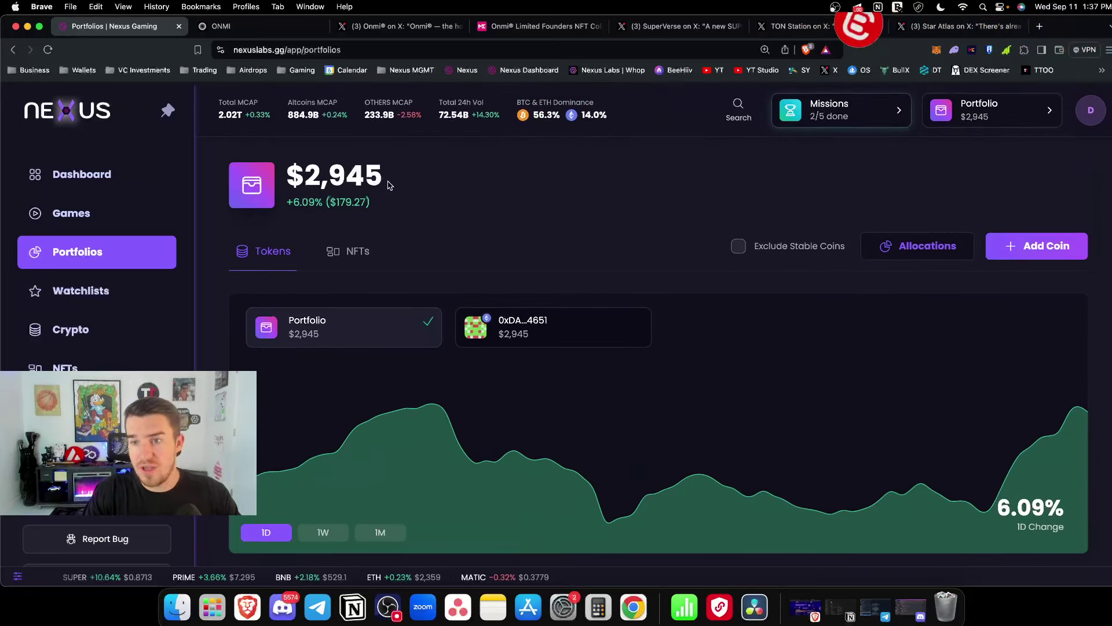
pyautogui.scroll(-6, 478, 261)
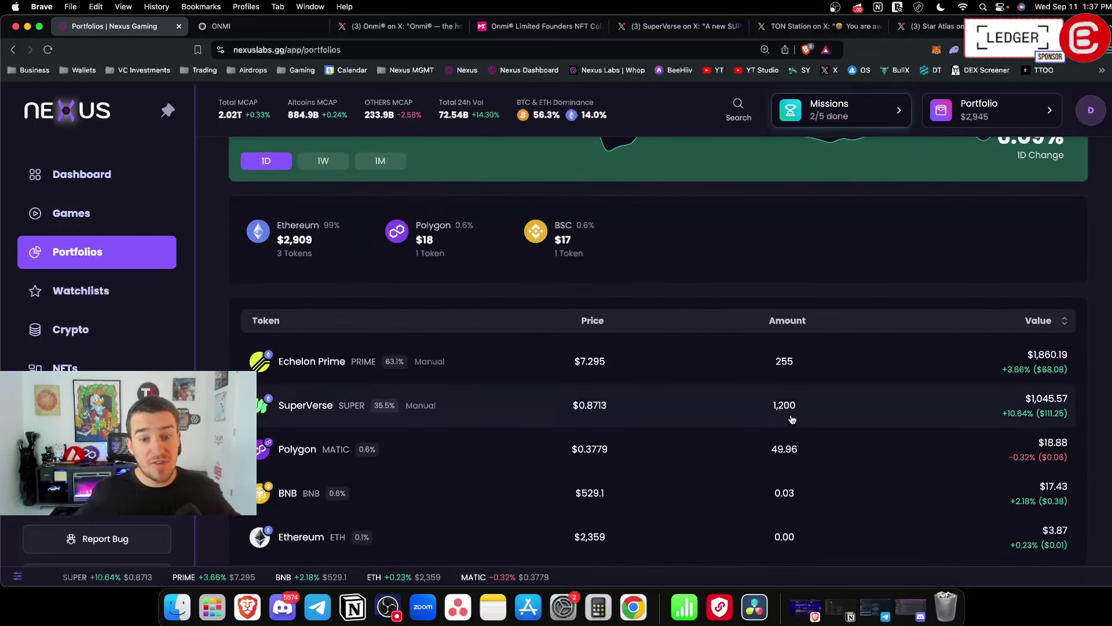
pyautogui.click(457, 410)
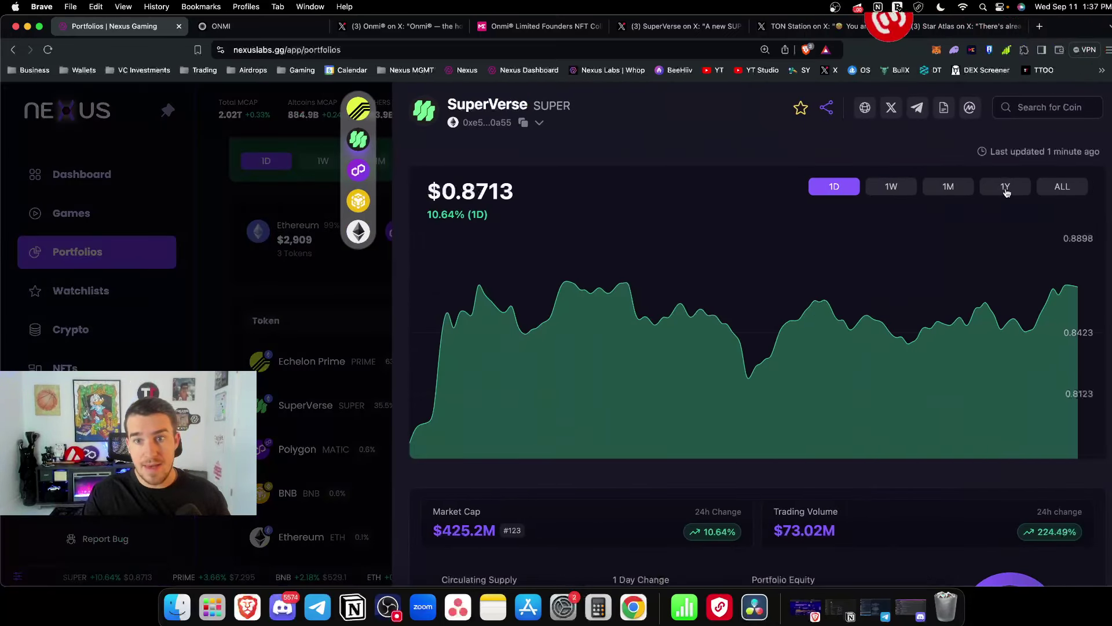
# - View SuperVerse's 1Y price chart, then close the details panel
pyautogui.click(1006, 187)
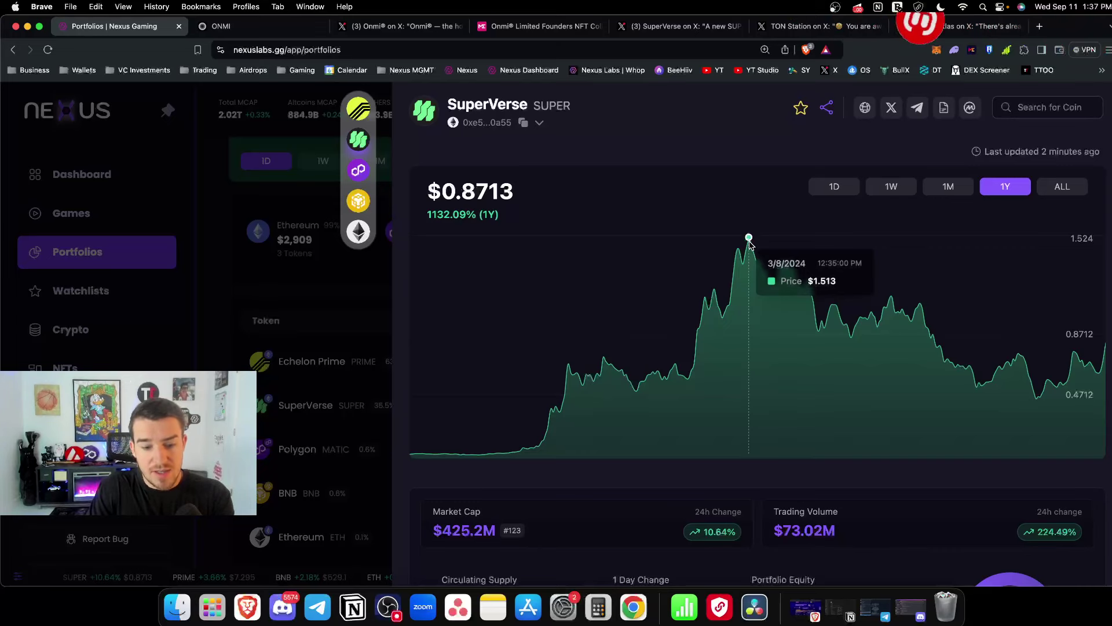
pyautogui.click(341, 378)
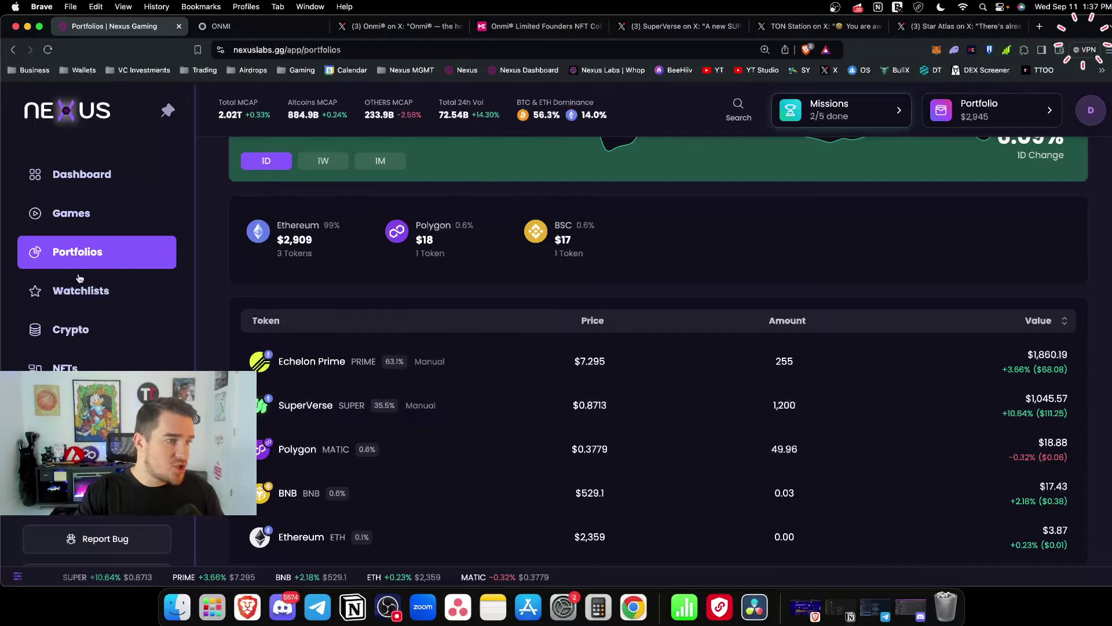
# - Return to the gaming watchlist and scroll down to the Star Atlas DAO (POLIS) row
pyautogui.click(86, 291)
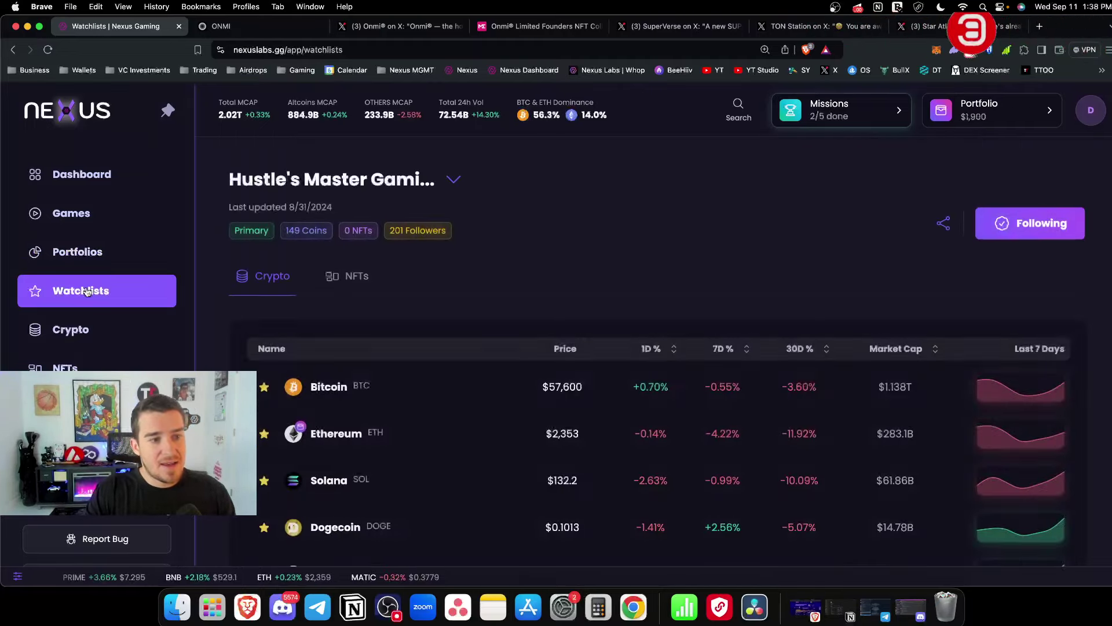
pyautogui.scroll(-3, 390, 325)
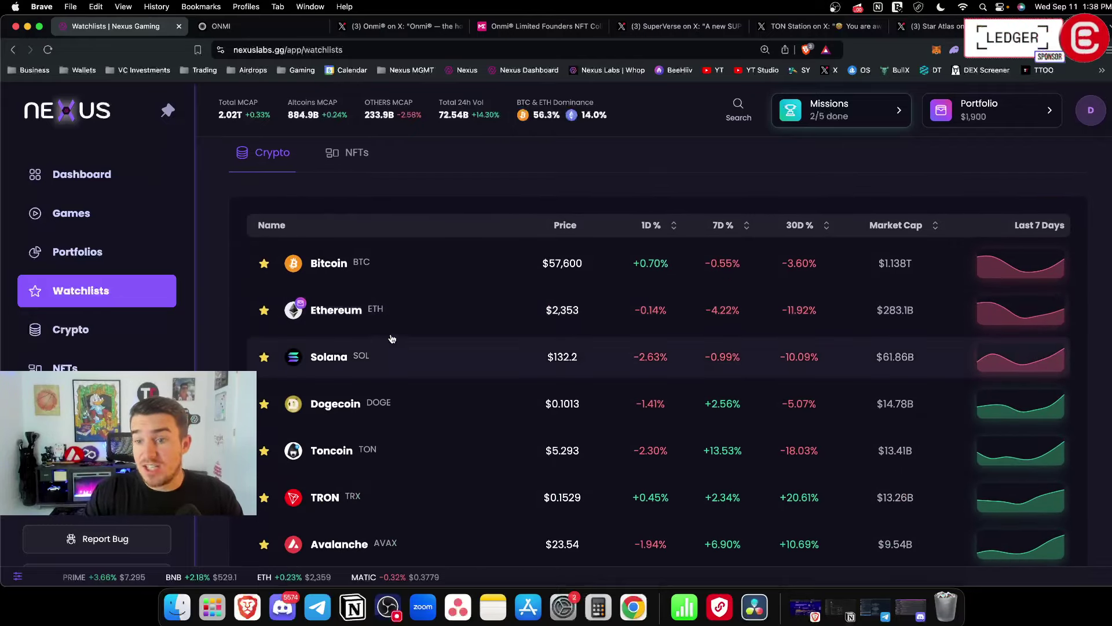
pyautogui.scroll(-10, 391, 334)
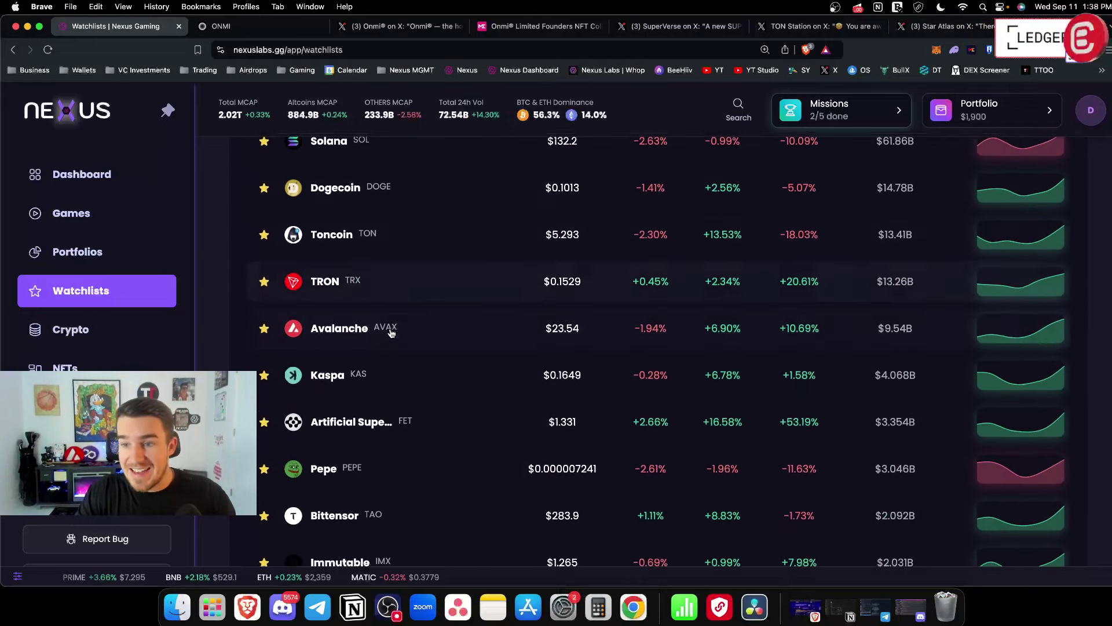
pyautogui.scroll(-3, 393, 334)
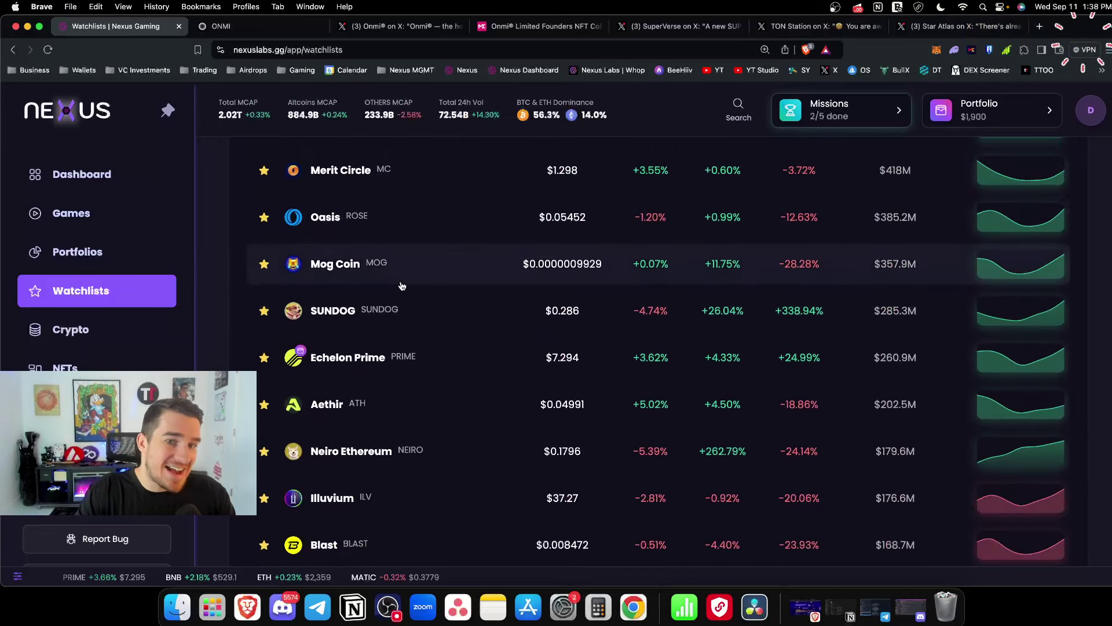
pyautogui.scroll(-10, 402, 286)
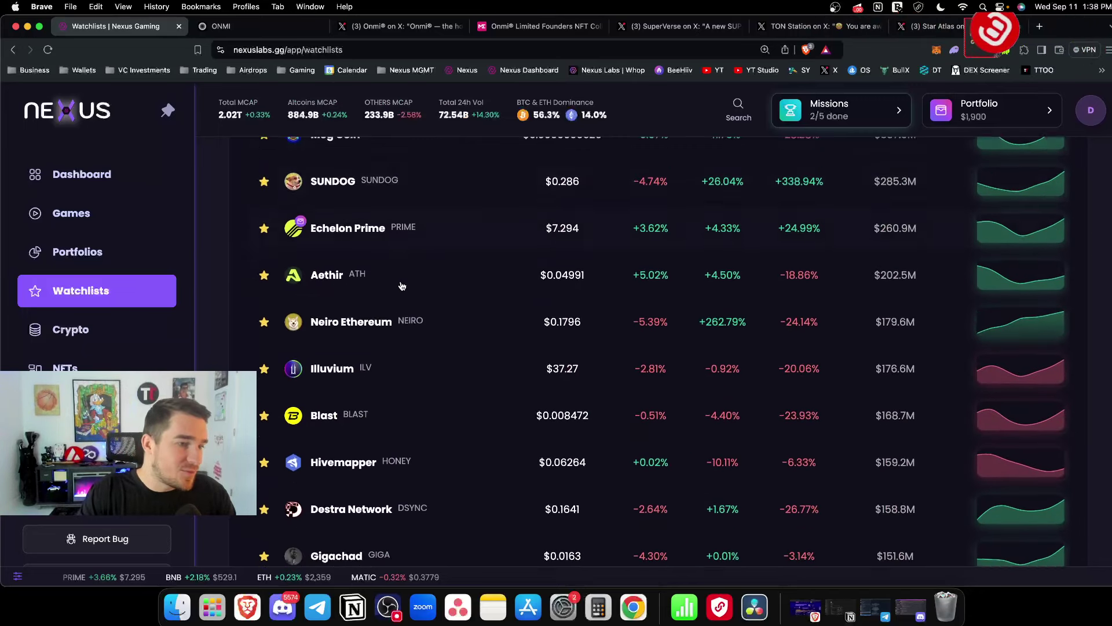
pyautogui.scroll(-9, 402, 286)
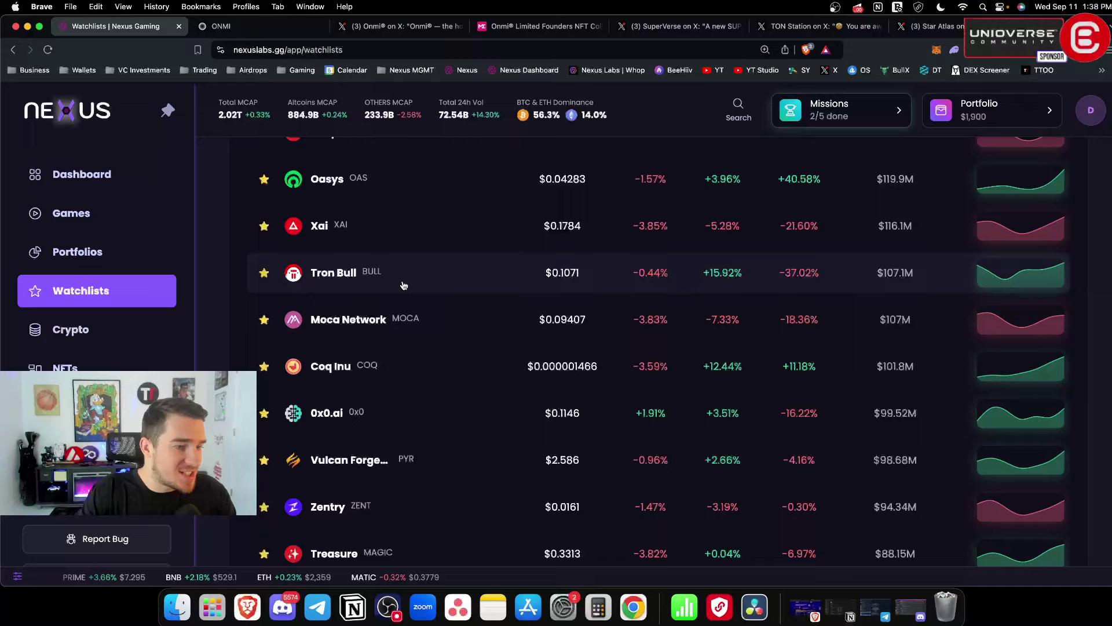
pyautogui.scroll(-2, 404, 286)
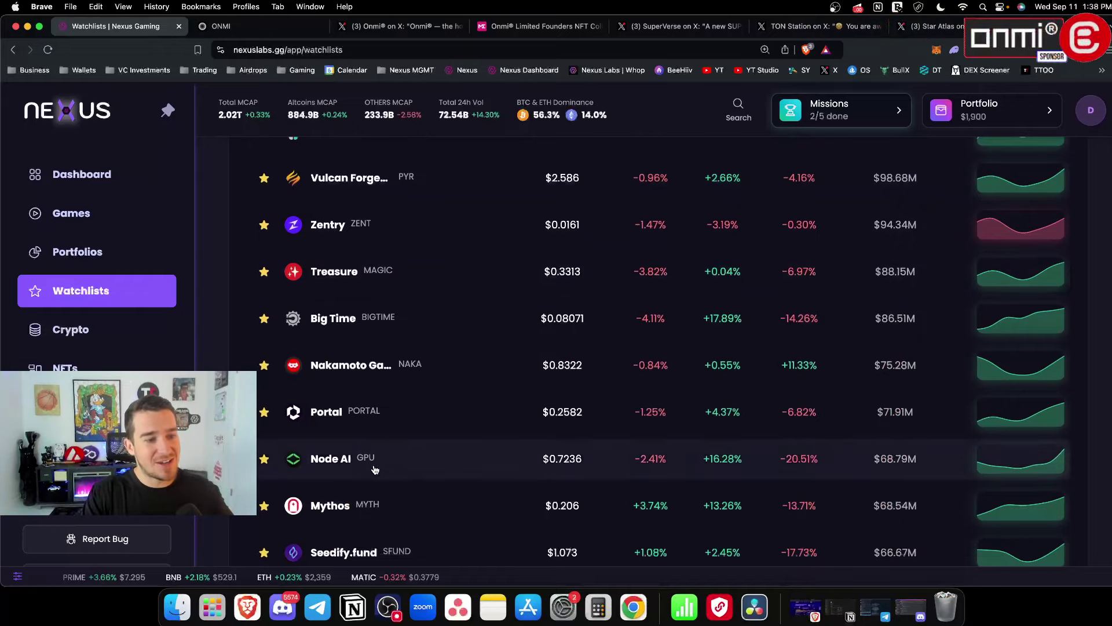
pyautogui.scroll(-6, 343, 307)
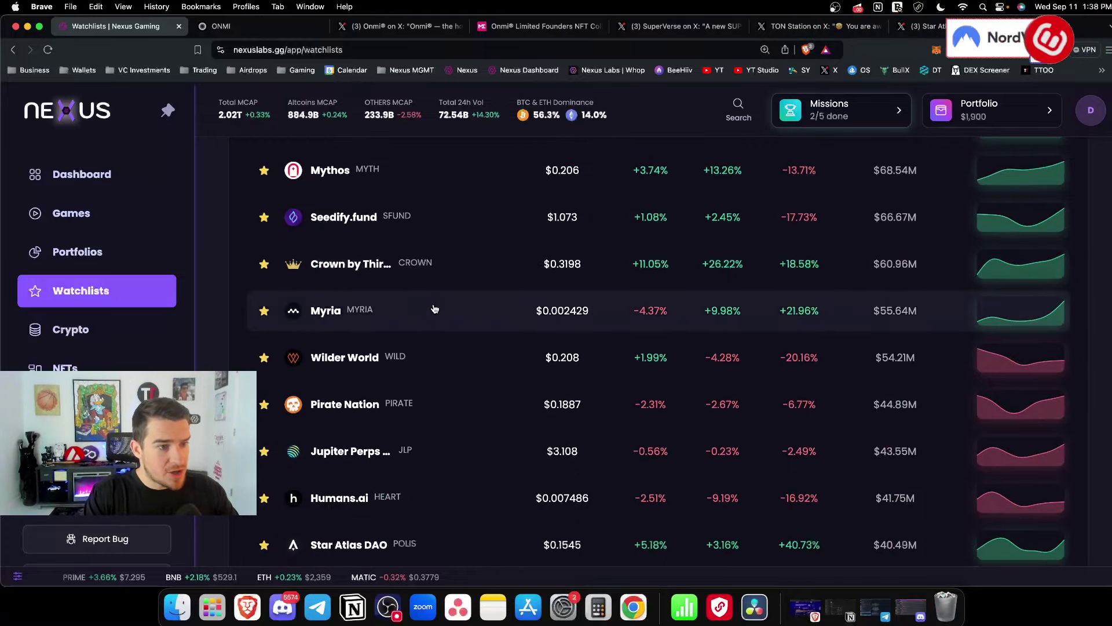
pyautogui.scroll(-4, 434, 308)
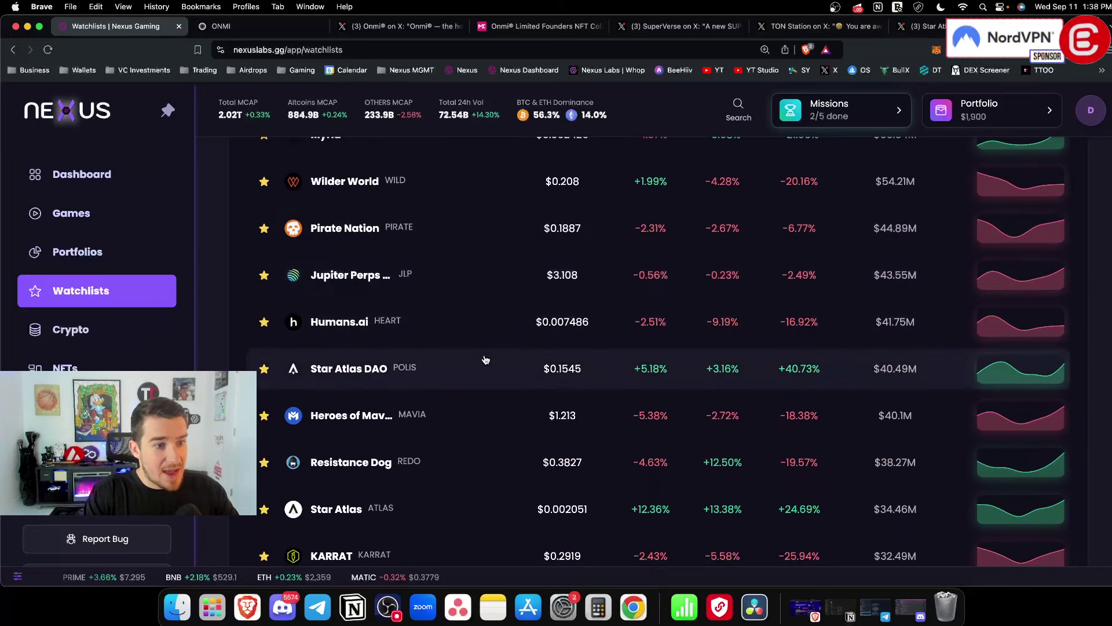
pyautogui.click(485, 360)
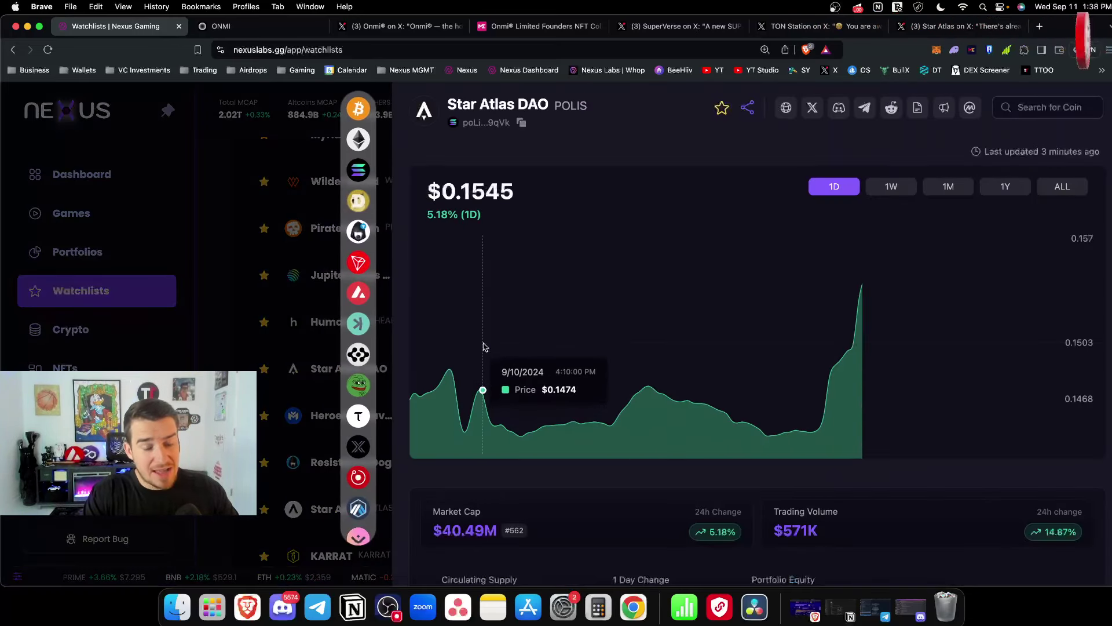
pyautogui.click(238, 225)
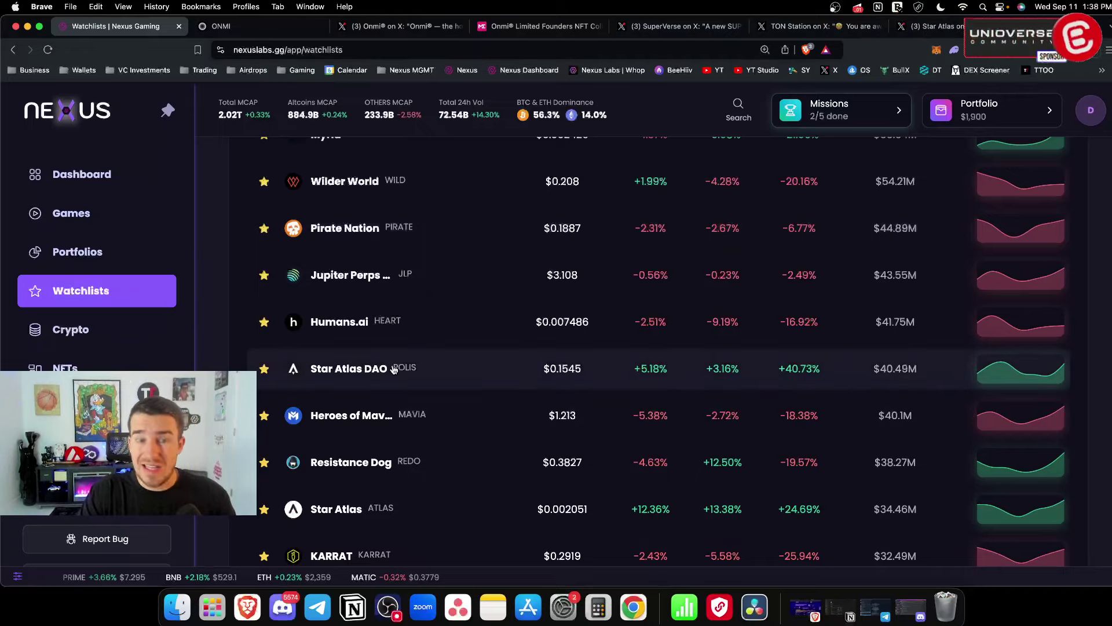
# - Add 12,500 Star Atlas DAO (POLIS) to the portfolio wallet, worth about $1,931
pyautogui.click(78, 251)
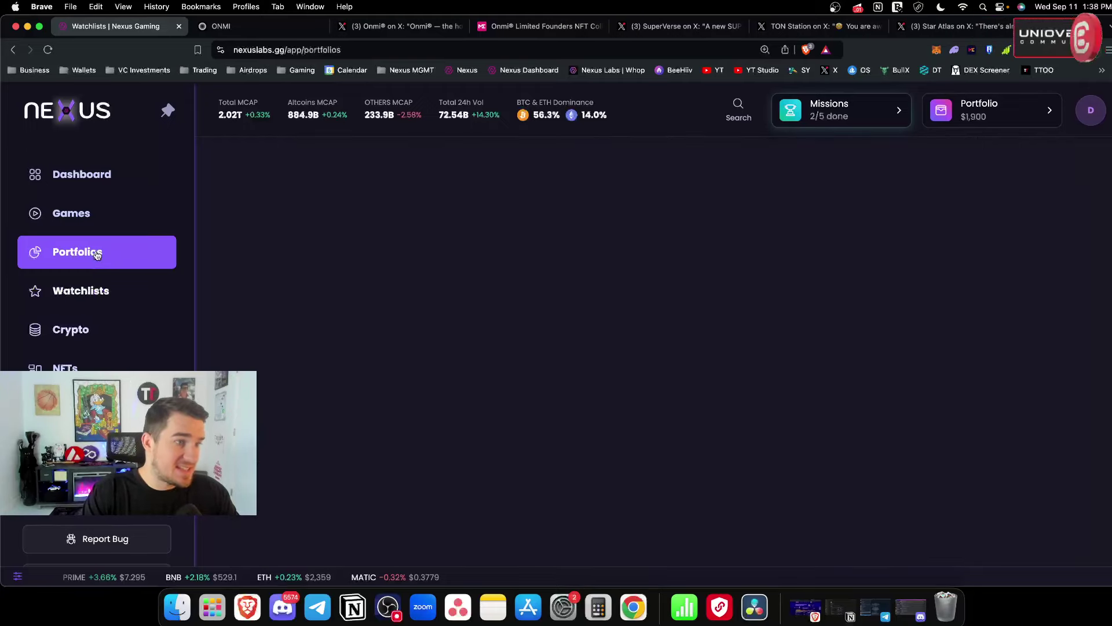
pyautogui.click(1047, 250)
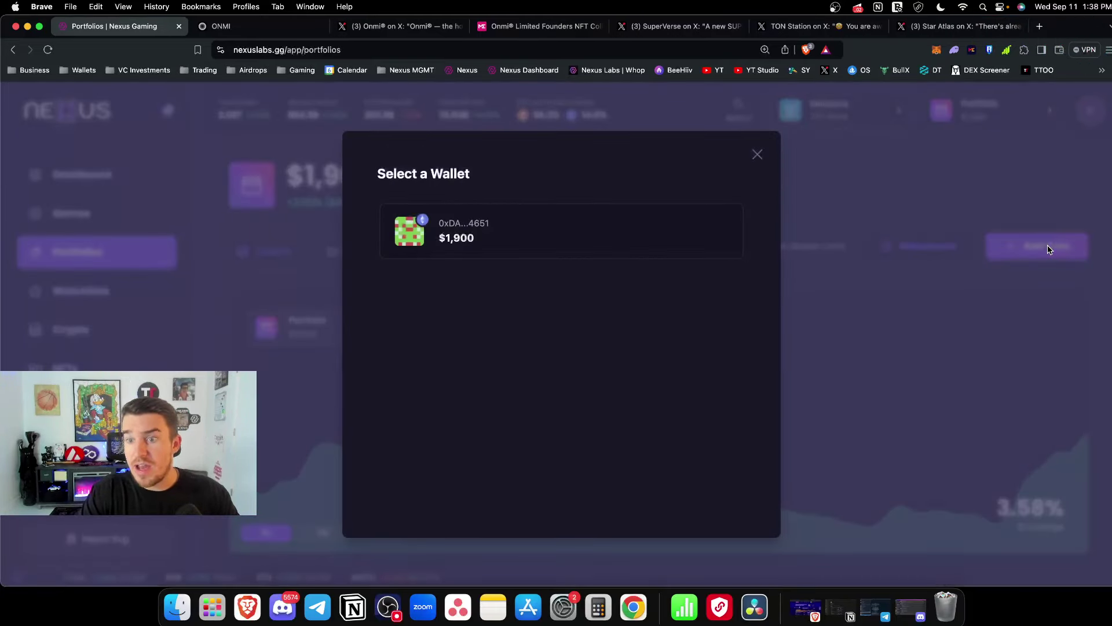
pyautogui.click(611, 228)
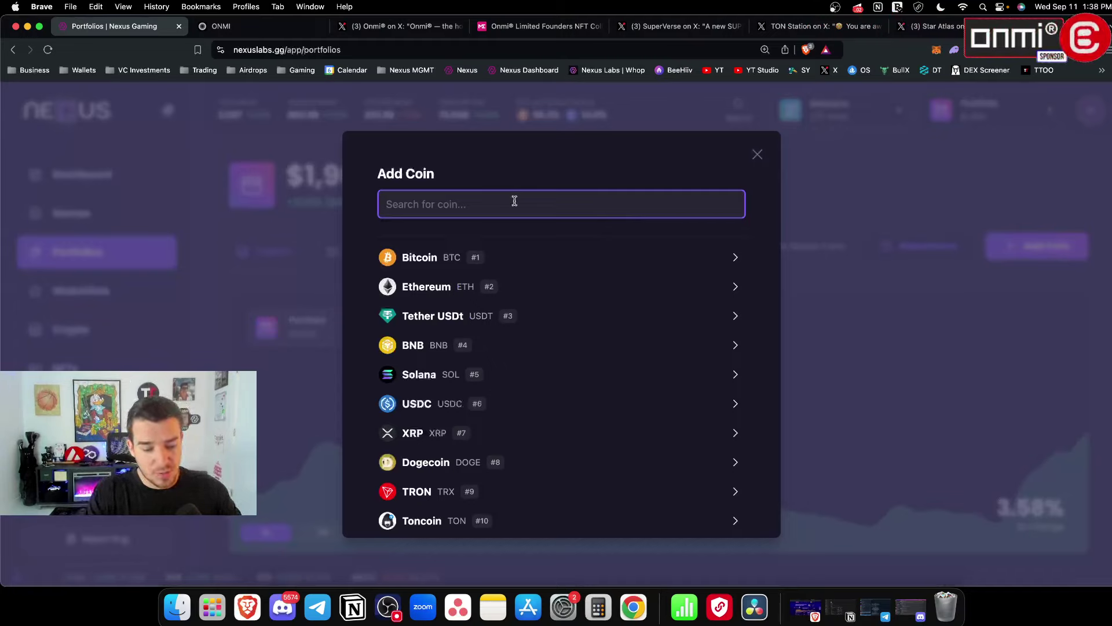
pyautogui.write('polis')
pyautogui.click(432, 286)
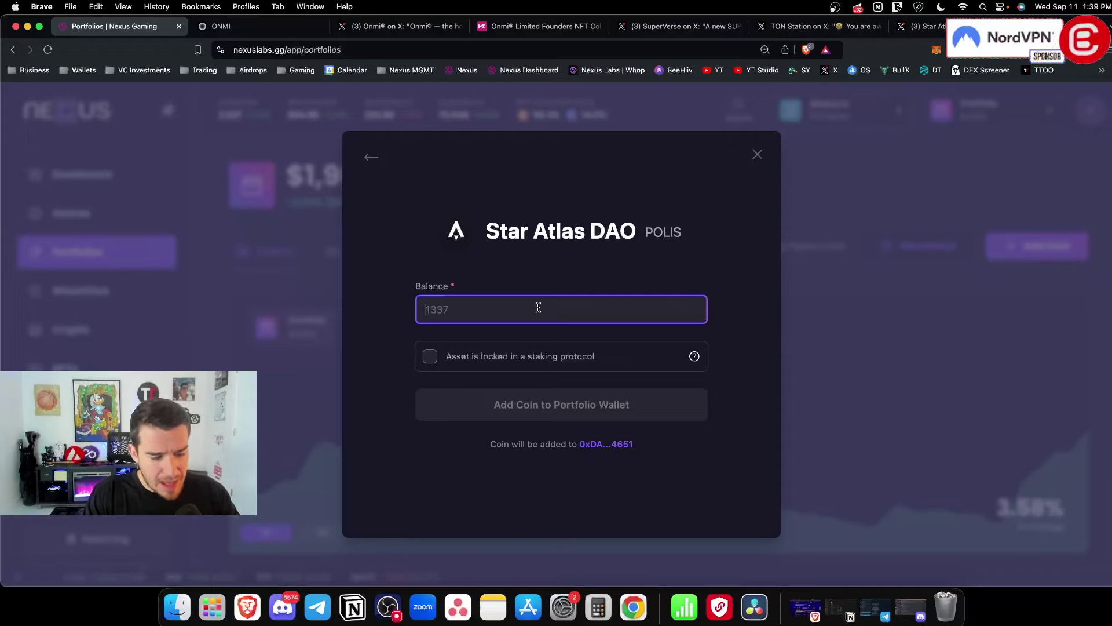
pyautogui.write('12500')
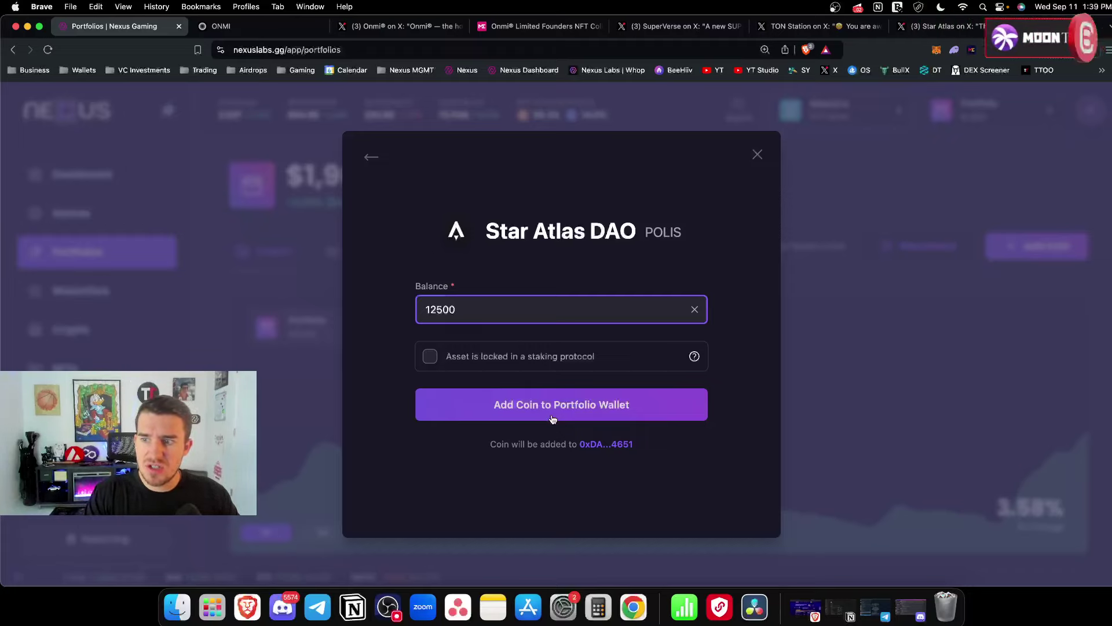
pyautogui.click(552, 418)
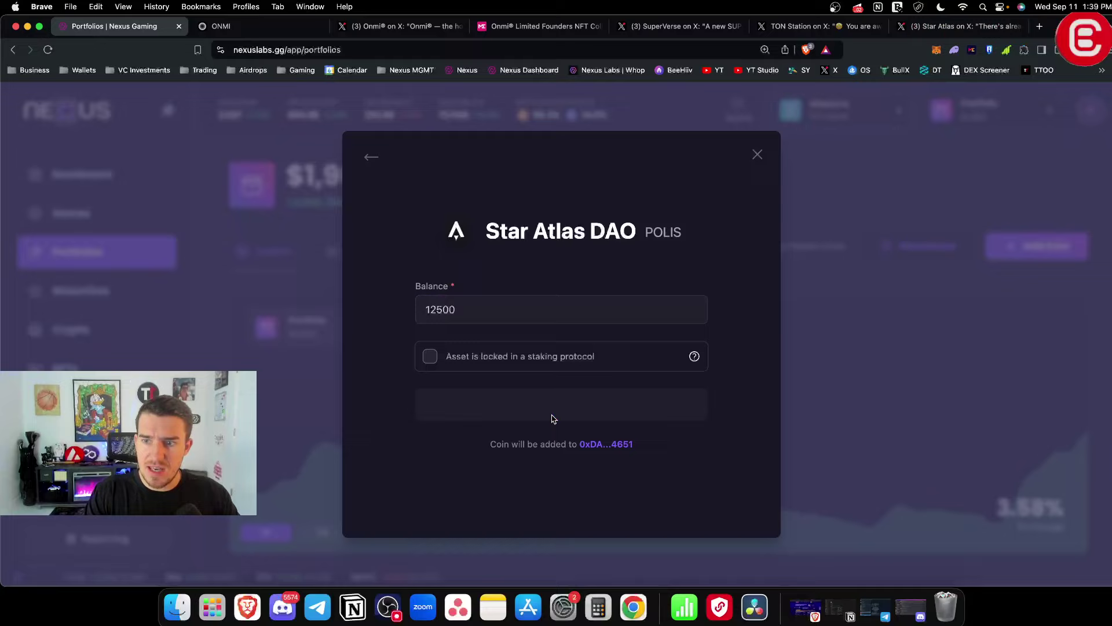
pyautogui.scroll(-6, 553, 419)
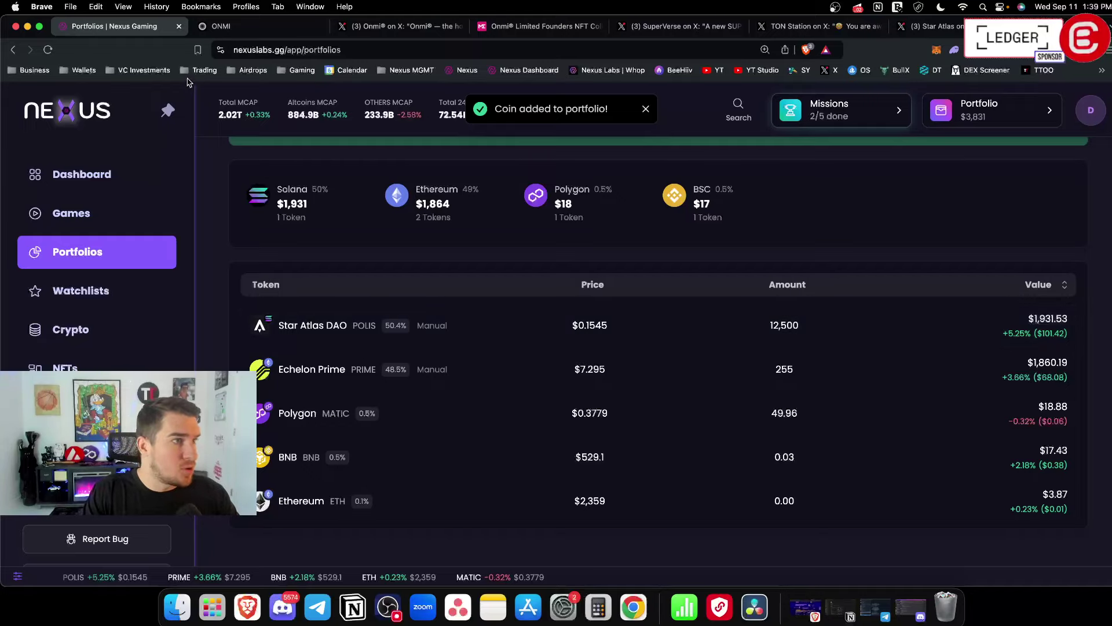
# - Reload the portfolio, view Star Atlas DAO's 1Y price chart, then close it
pyautogui.click(48, 50)
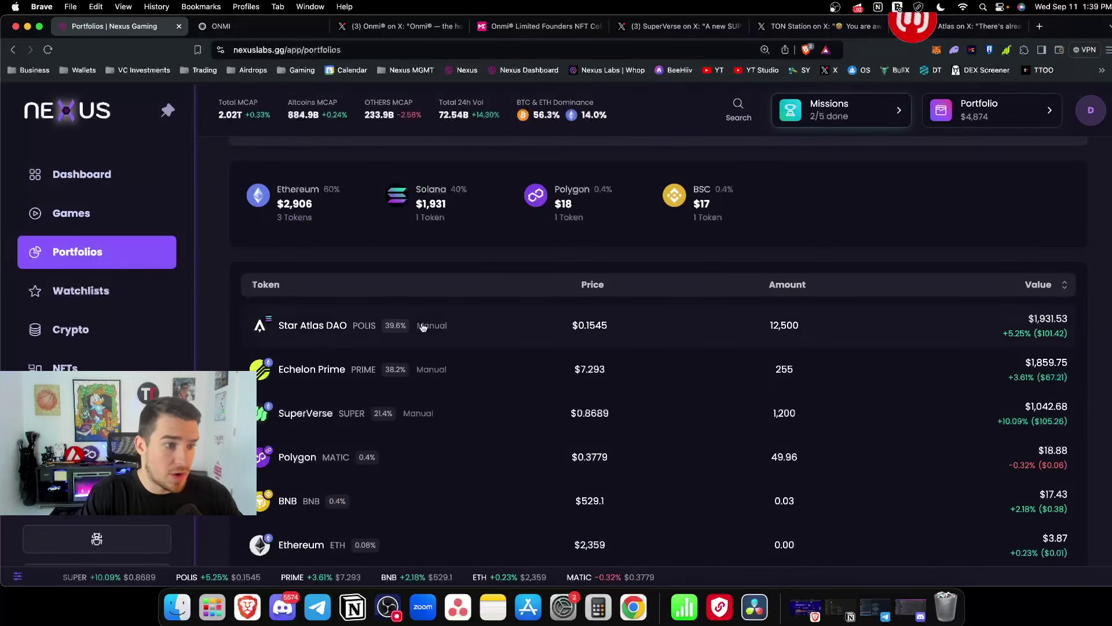
pyautogui.click(512, 328)
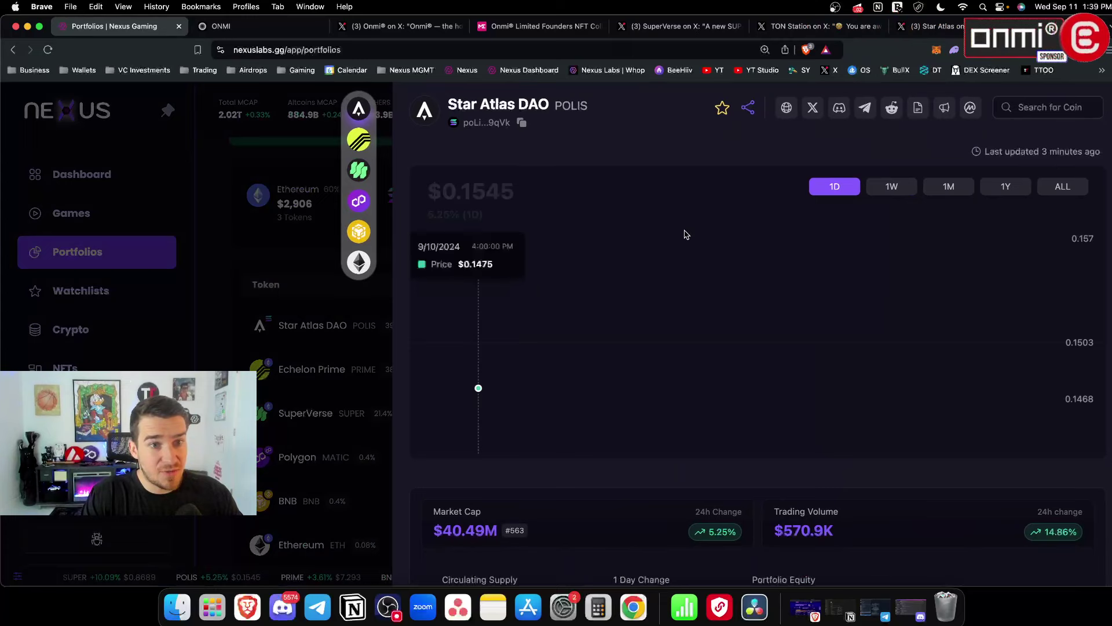
pyautogui.click(1011, 190)
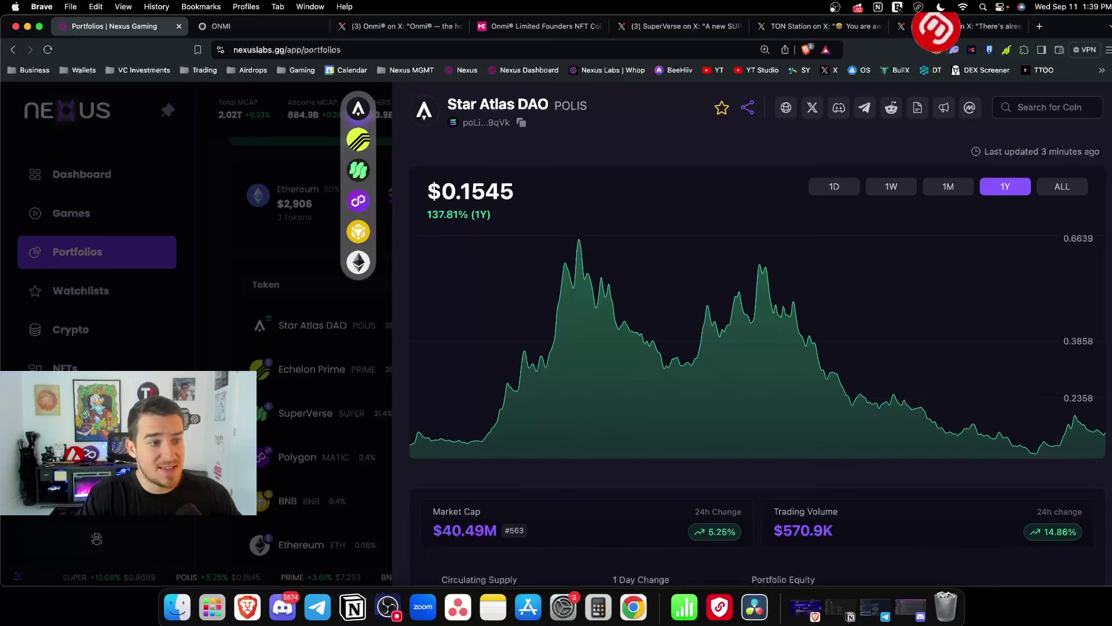
pyautogui.press('Escape')
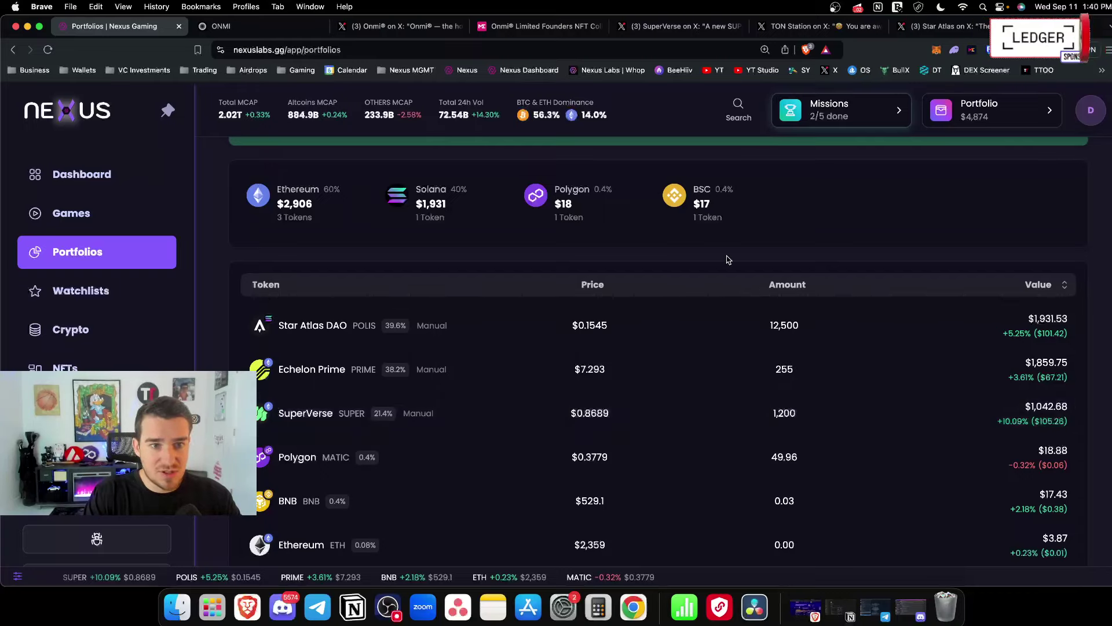
# - Add Mog Coin to the portfolio wallet with a balance of 10000
pyautogui.scroll(7, 691, 258)
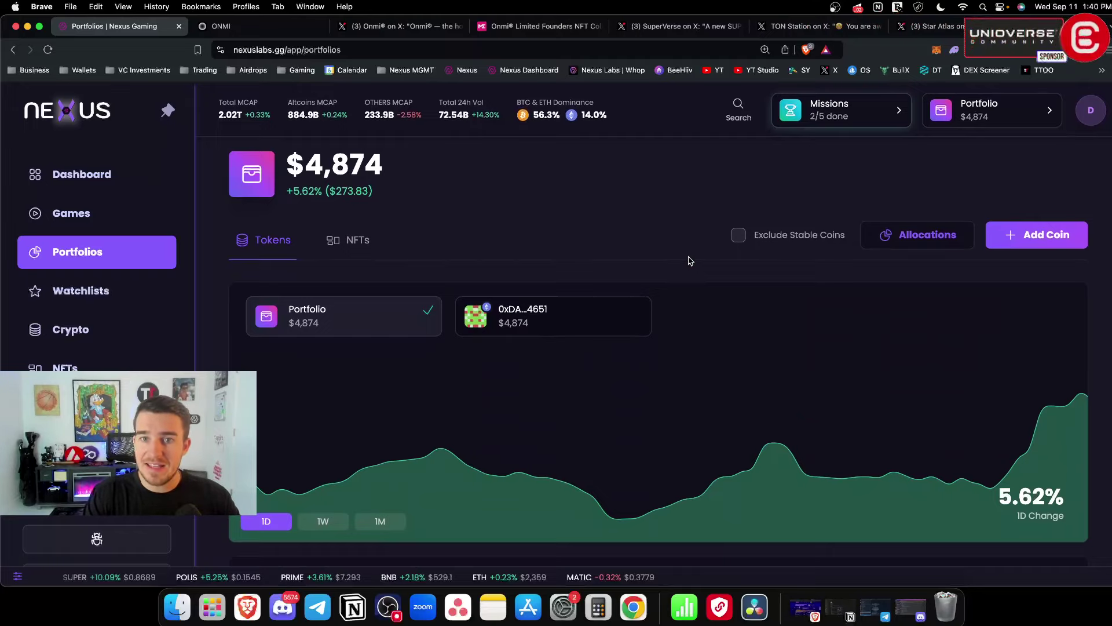
pyautogui.click(1061, 234)
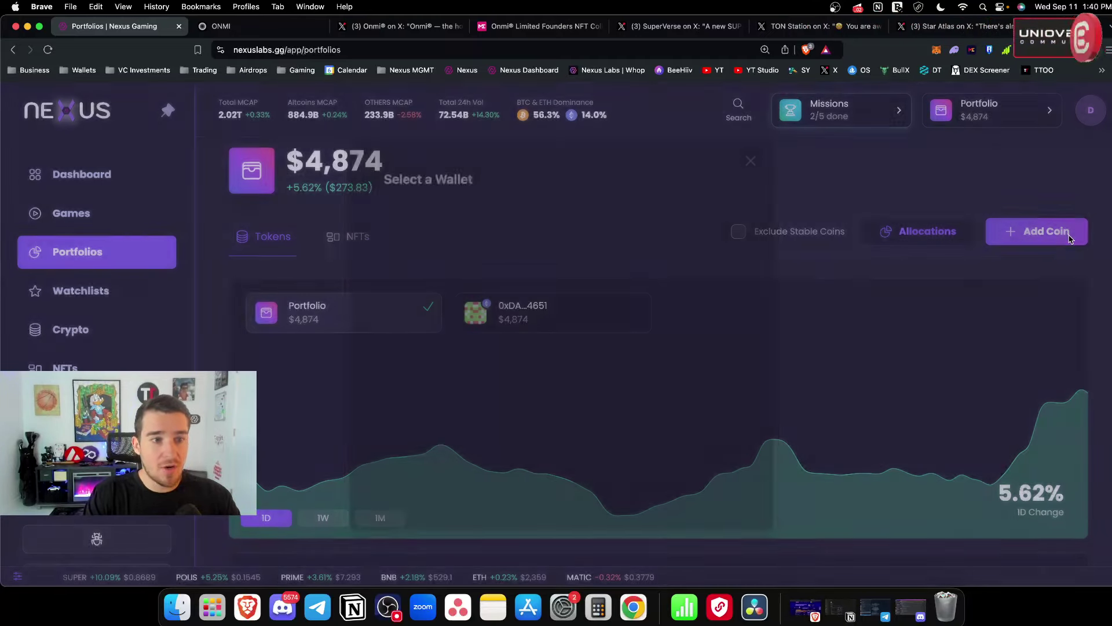
pyautogui.click(503, 223)
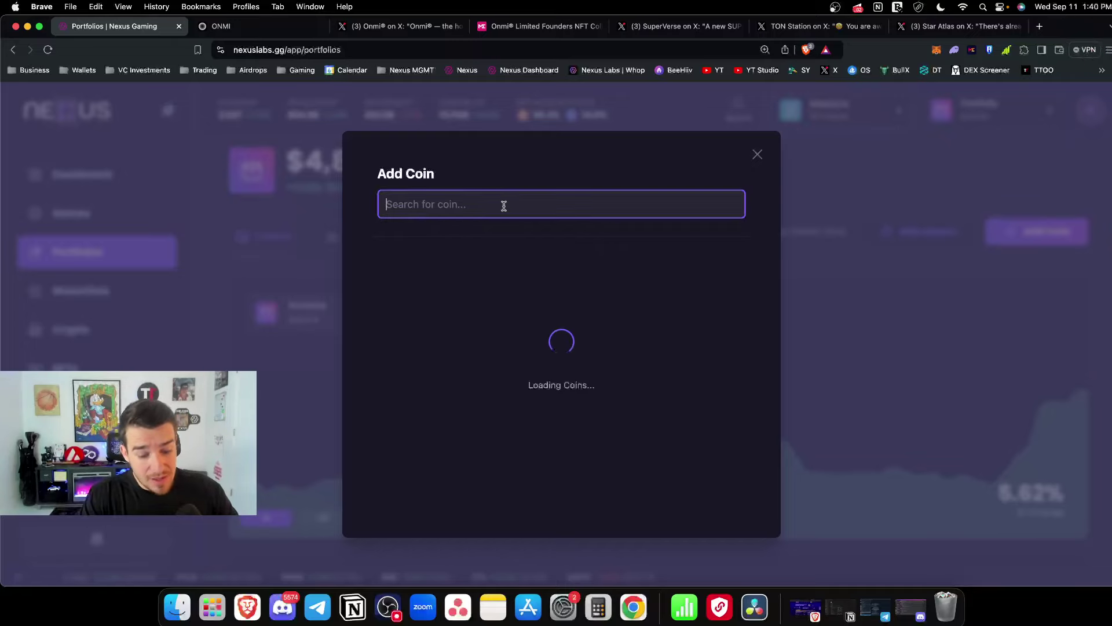
pyautogui.write('mog')
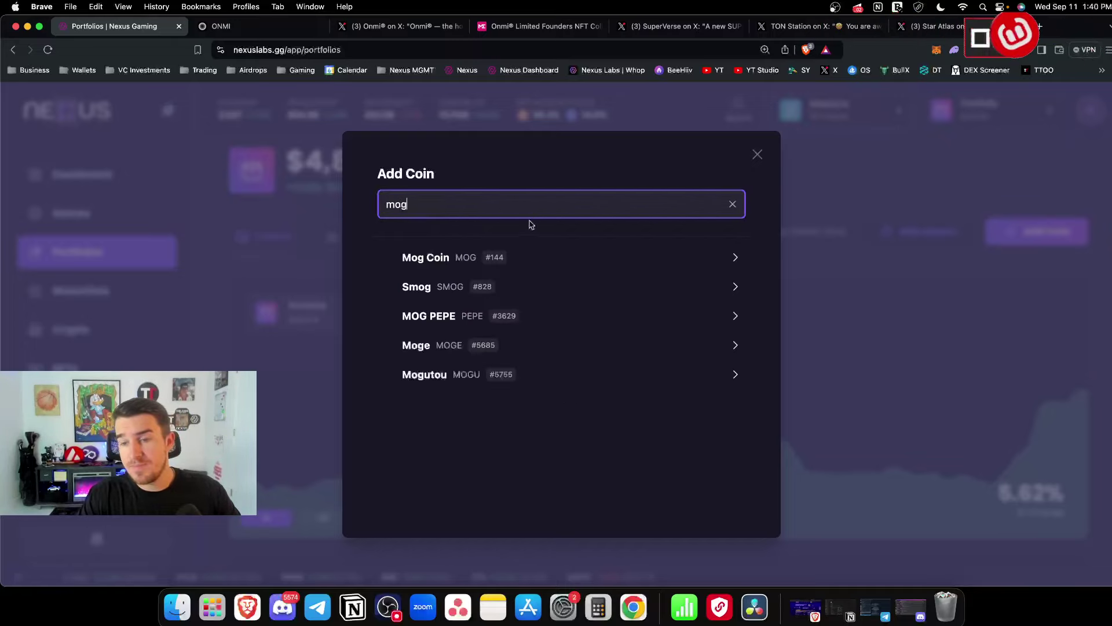
pyautogui.click(486, 256)
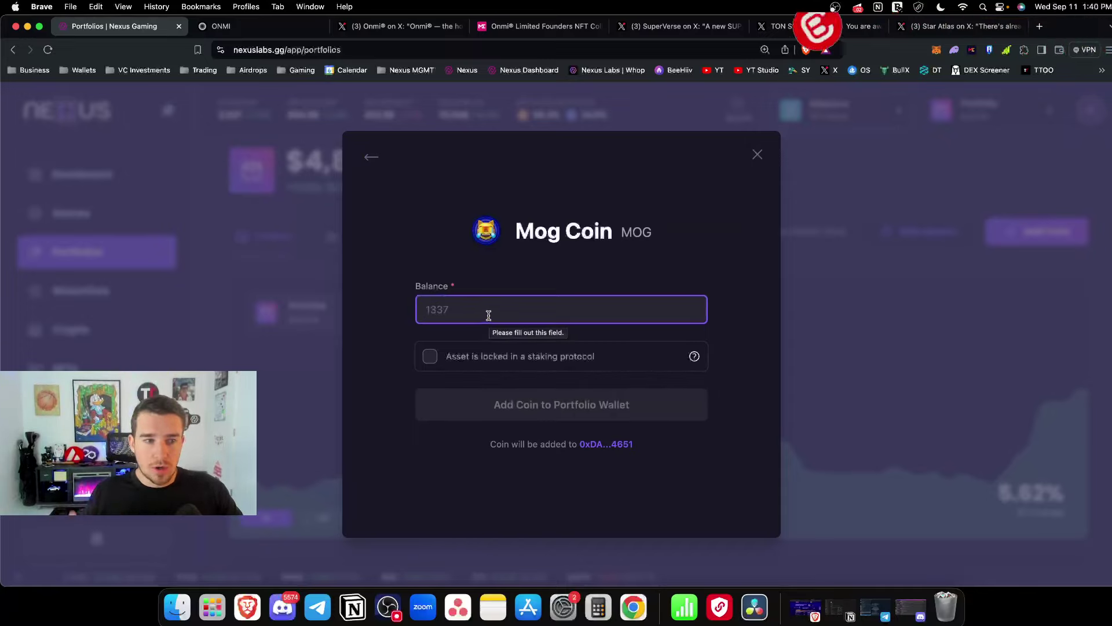
pyautogui.write('1000000000')
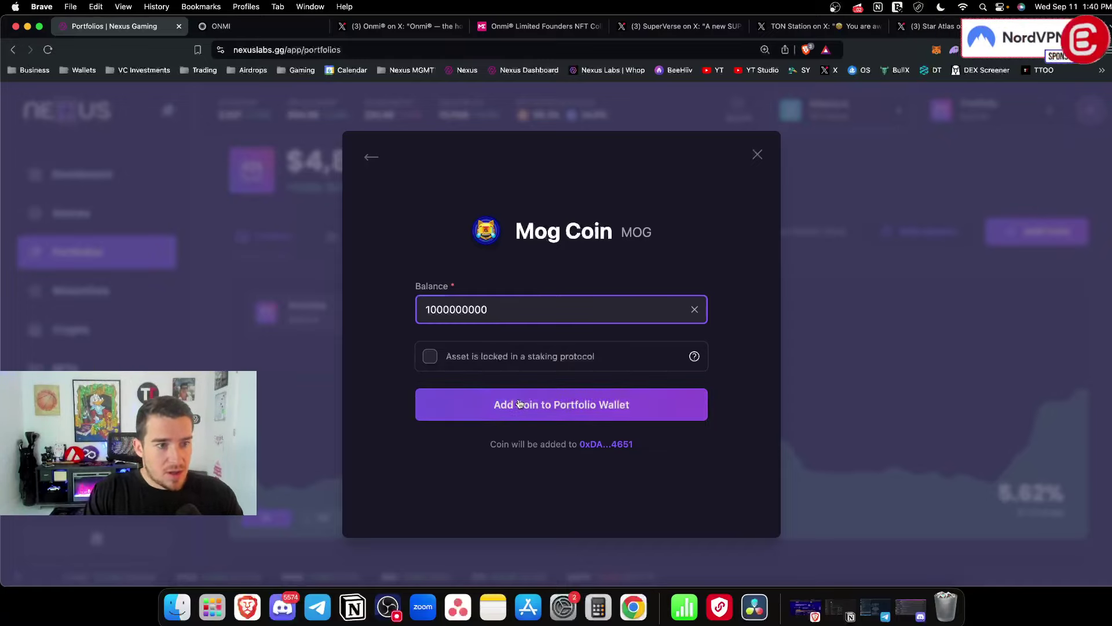
pyautogui.click(515, 400)
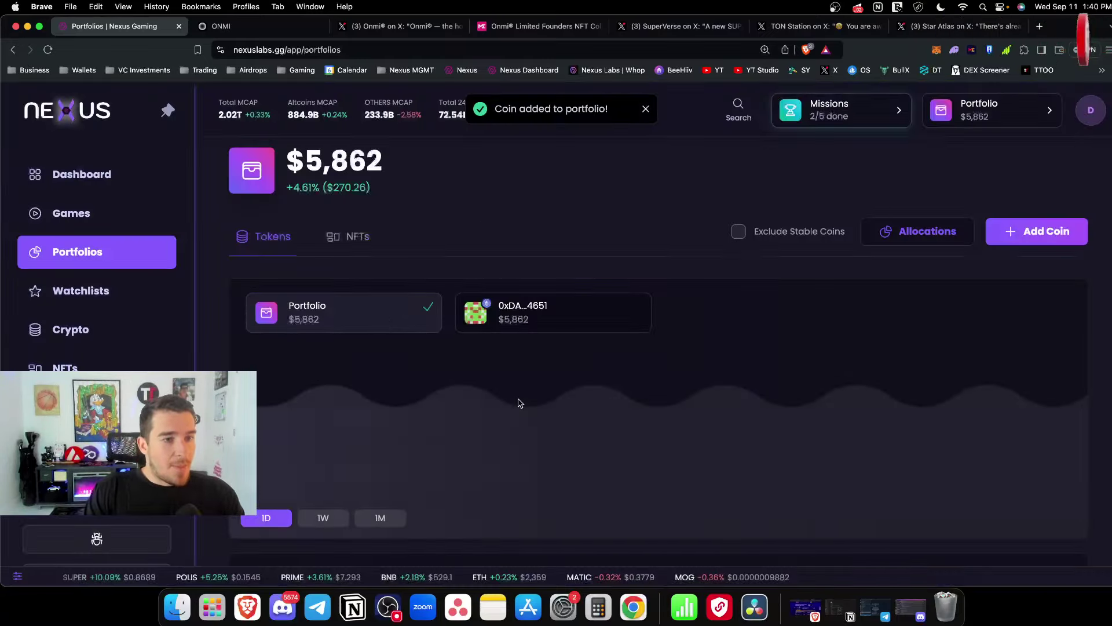
# - Add Mog Coin to the portfolio wallet again, this time with a 2,000,000,000 balance
pyautogui.scroll(-6, 520, 404)
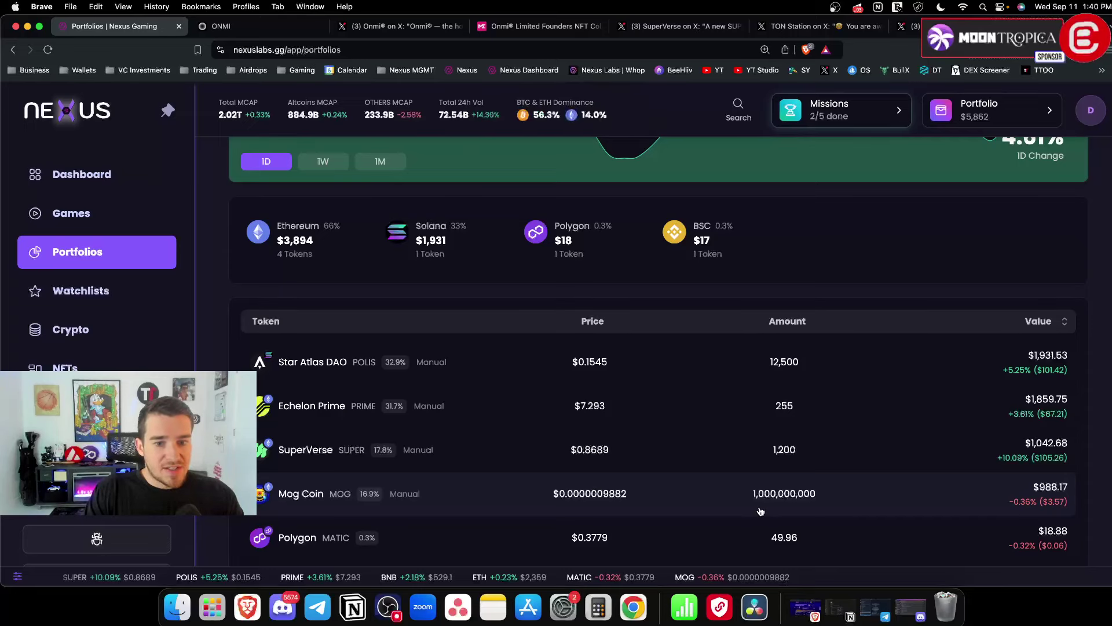
pyautogui.scroll(6, 893, 227)
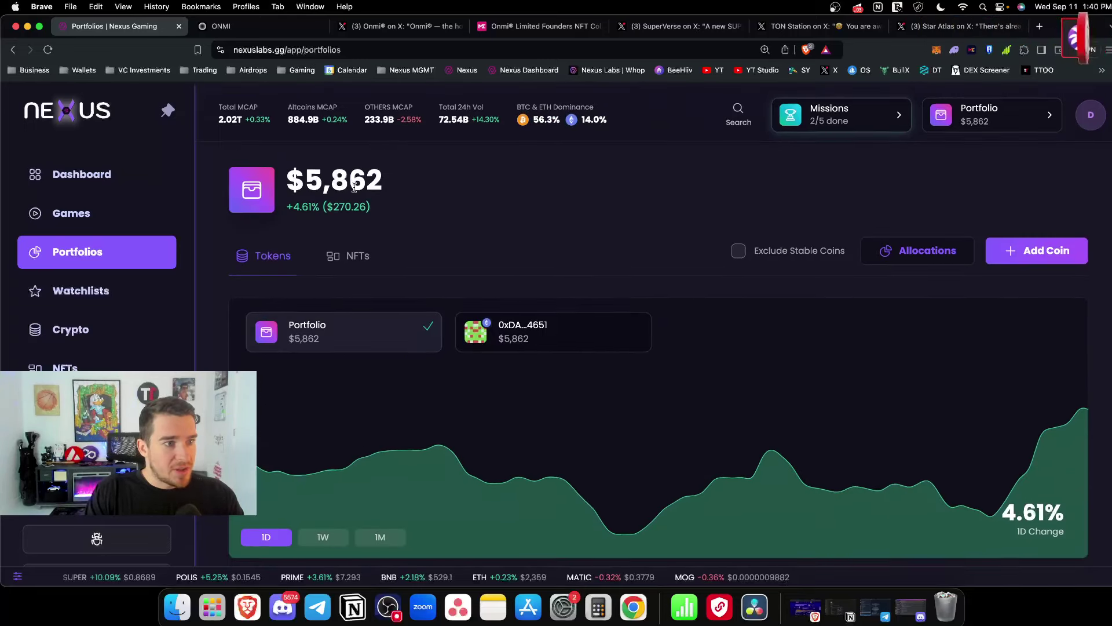
pyautogui.click(1062, 245)
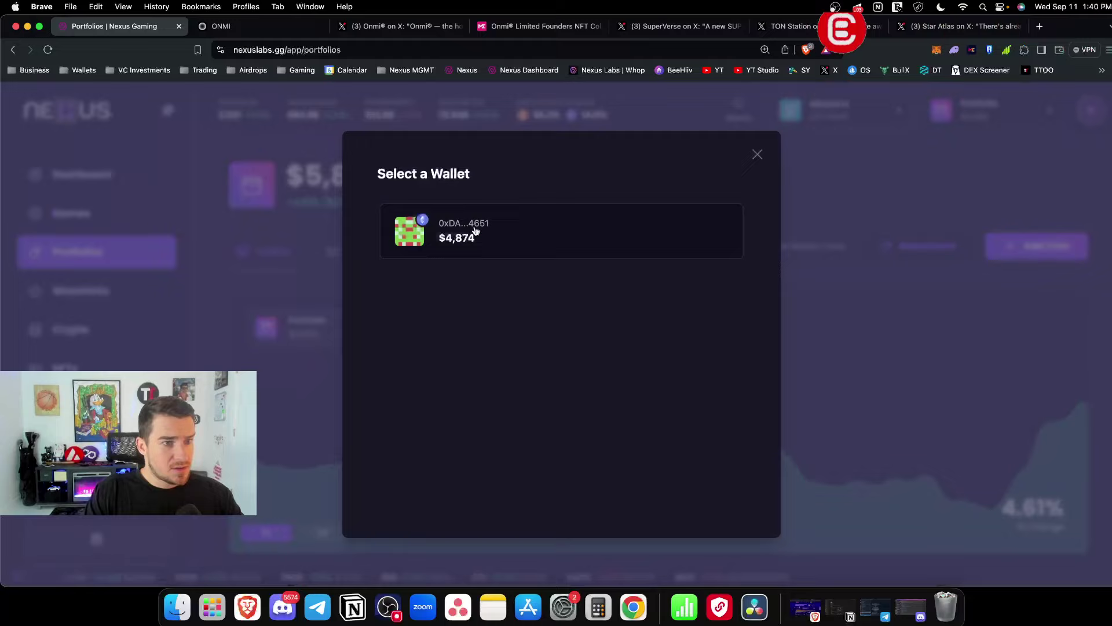
pyautogui.click(479, 245)
pyautogui.click(757, 154)
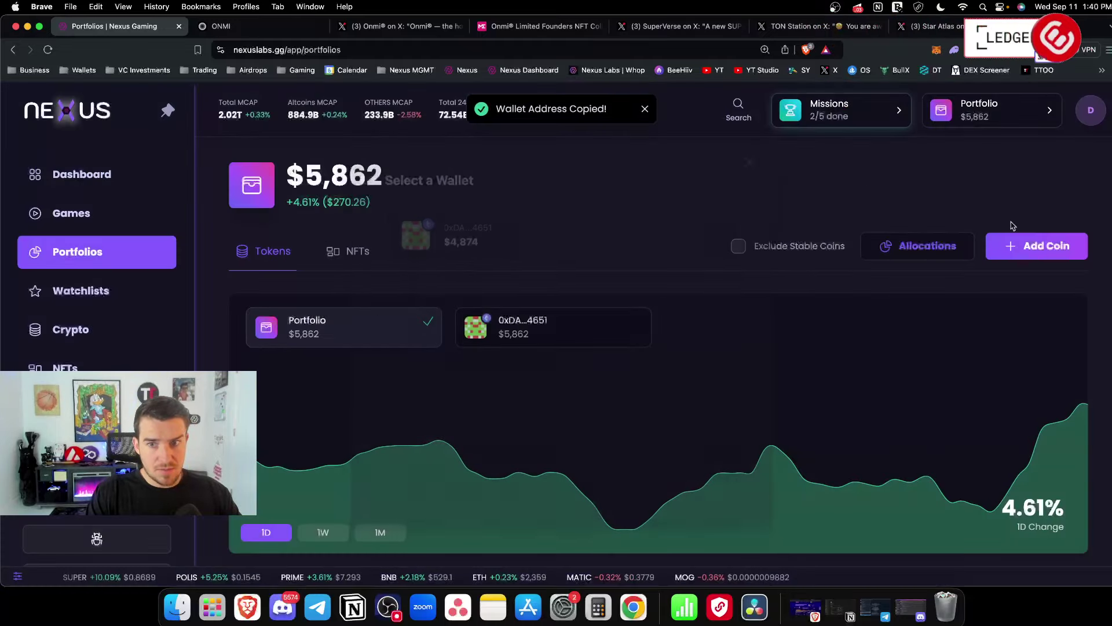
pyautogui.click(1014, 256)
pyautogui.click(519, 229)
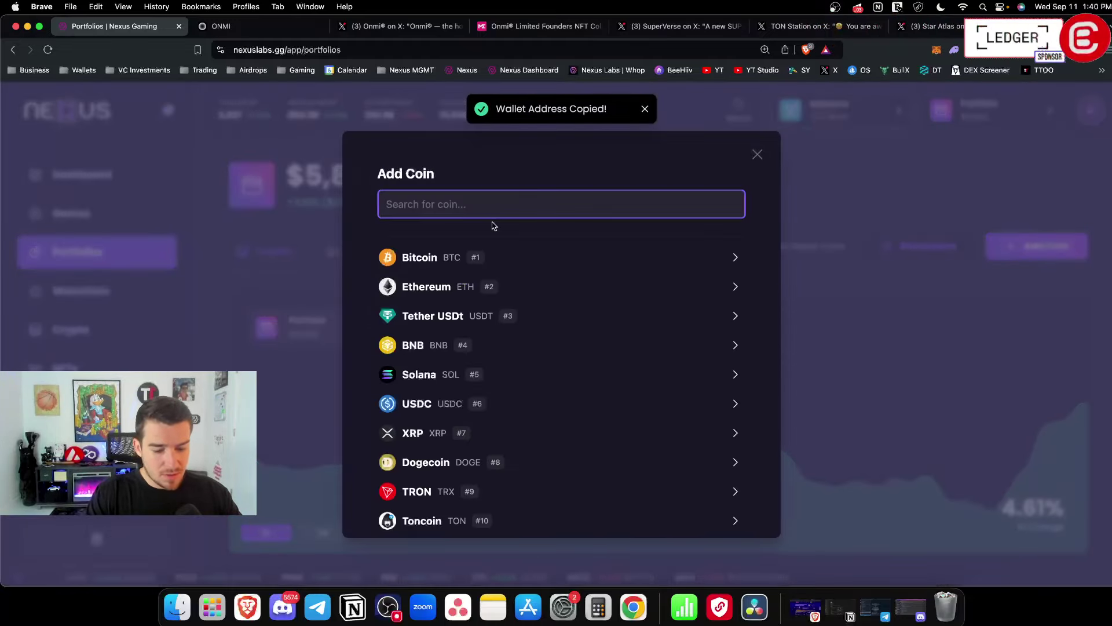
pyautogui.write('mog')
pyautogui.click(556, 258)
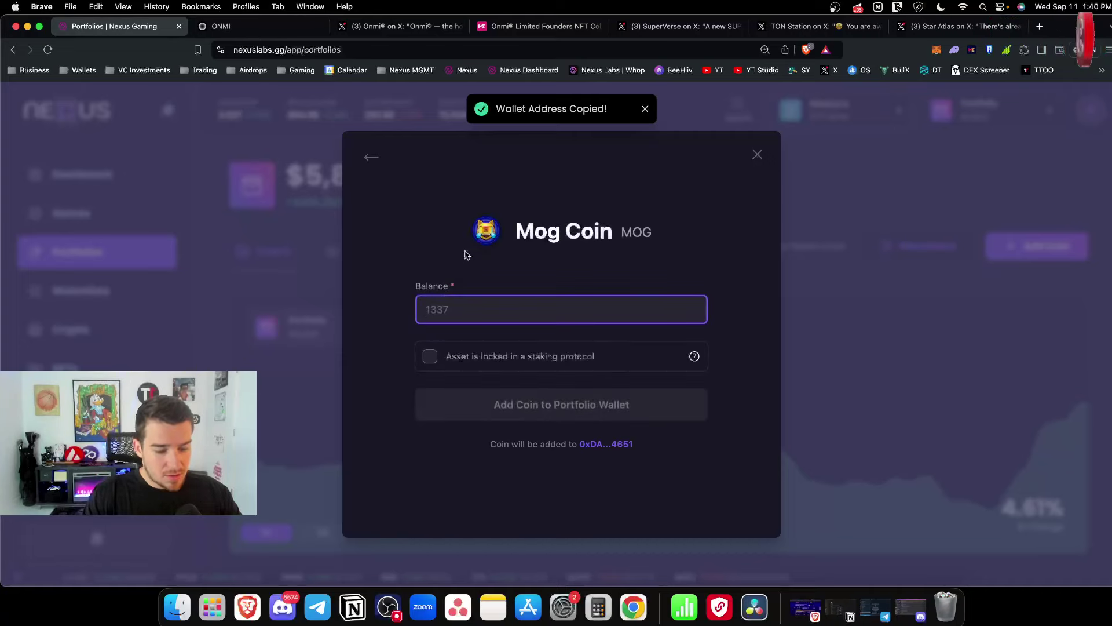
pyautogui.write('2000000000')
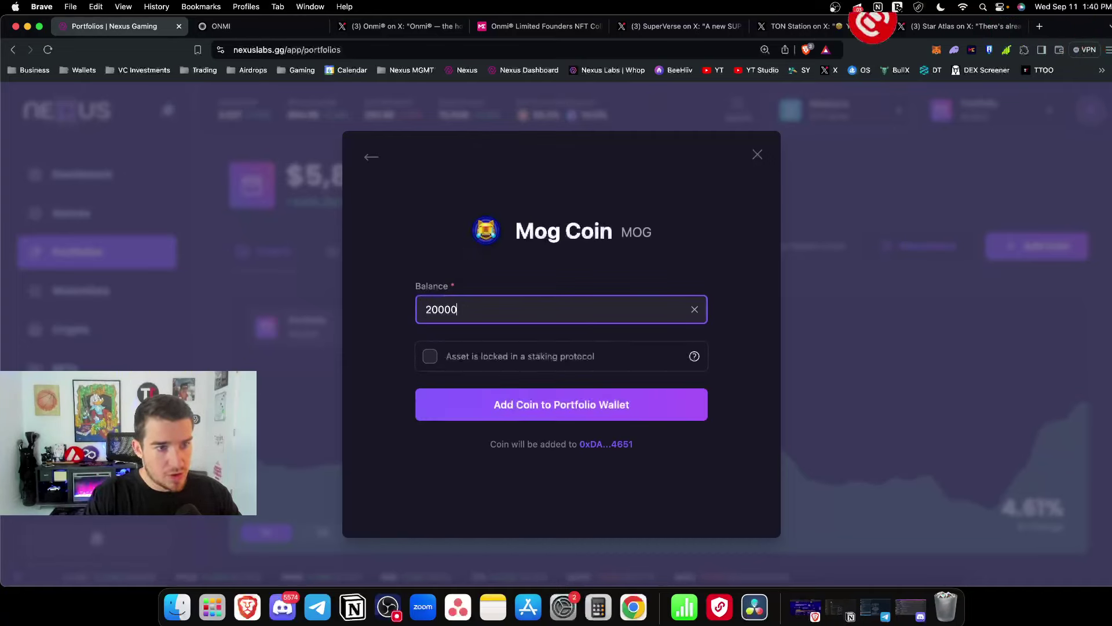
pyautogui.click(549, 405)
pyautogui.scroll(-8, 559, 266)
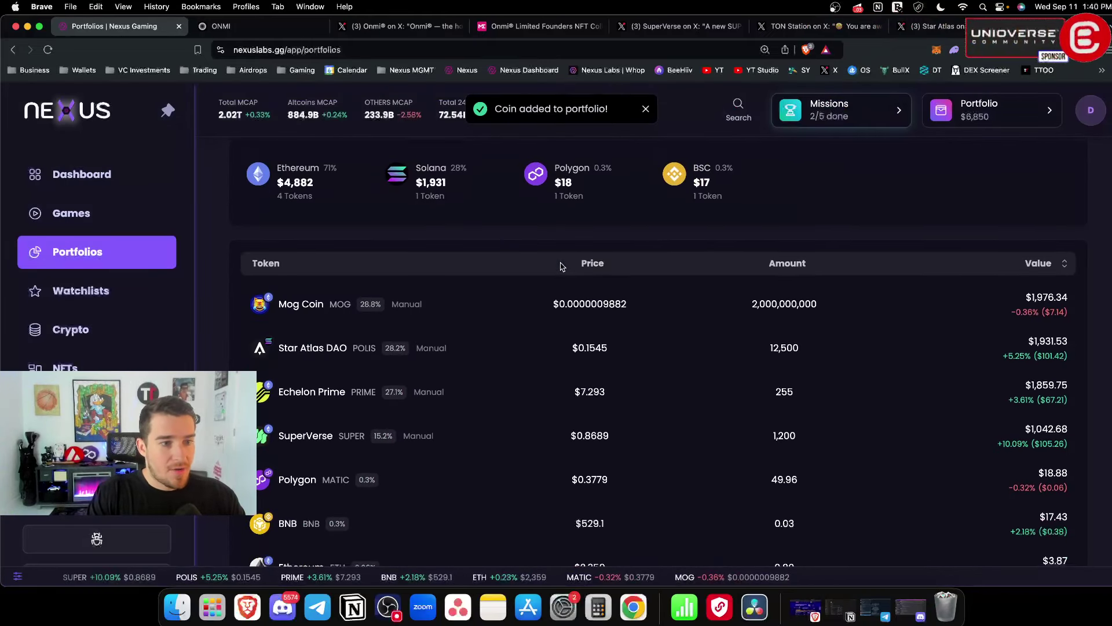
pyautogui.scroll(-1, 561, 266)
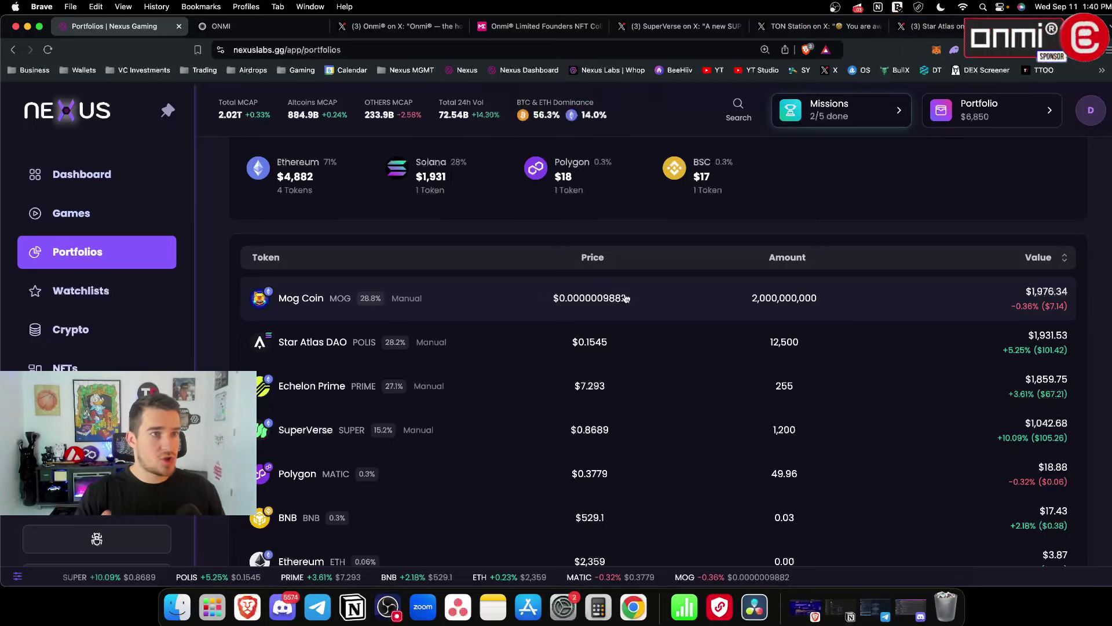
pyautogui.click(561, 297)
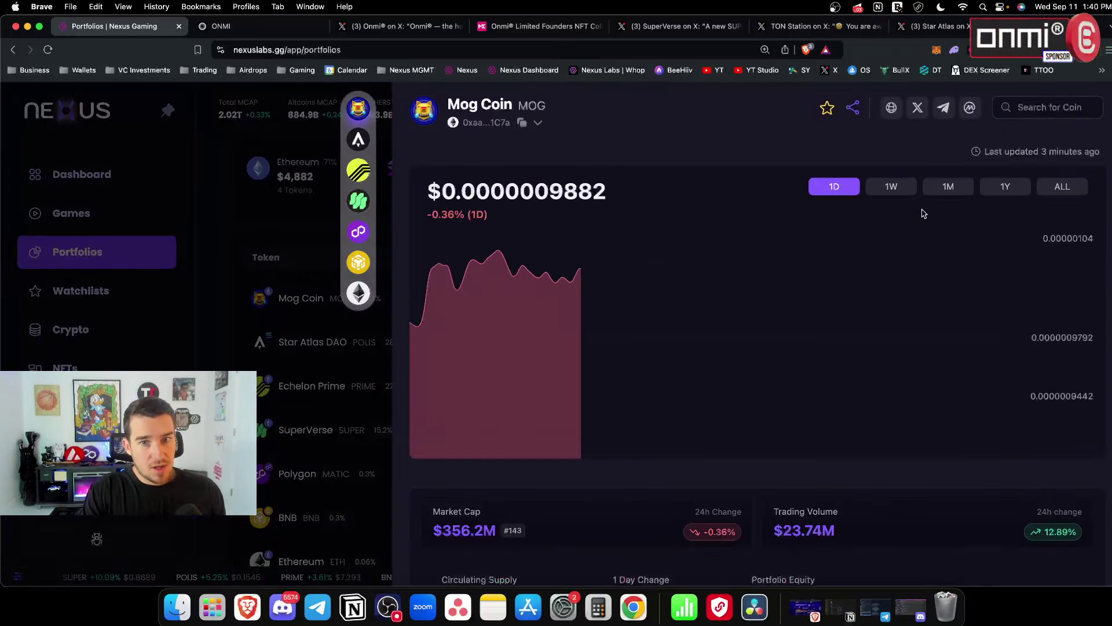
pyautogui.click(1006, 187)
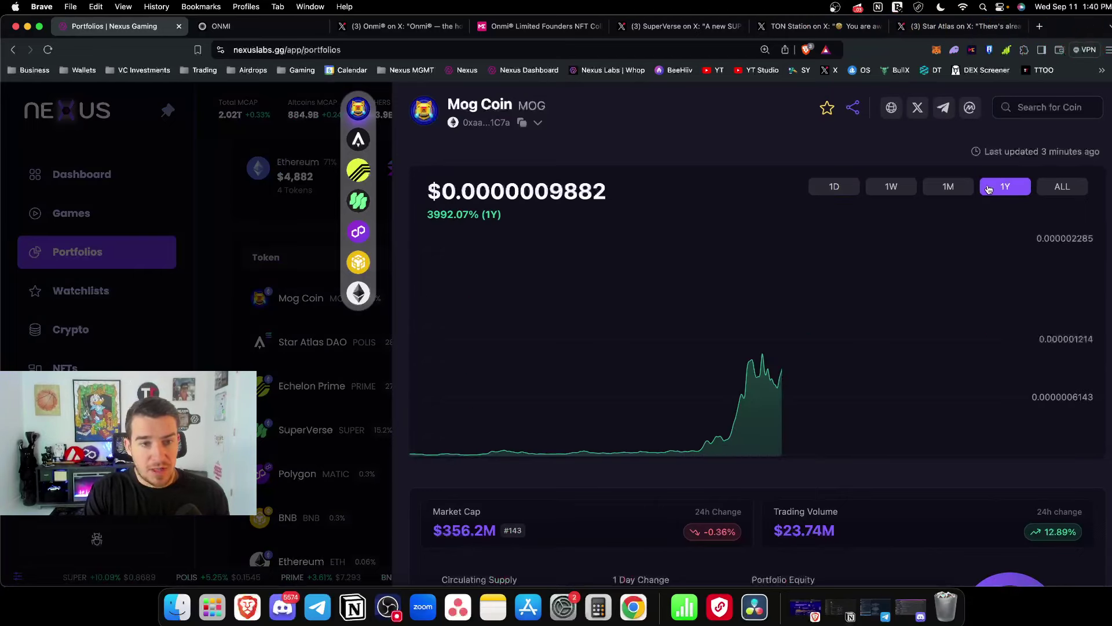
pyautogui.moveTo(1009, 243)
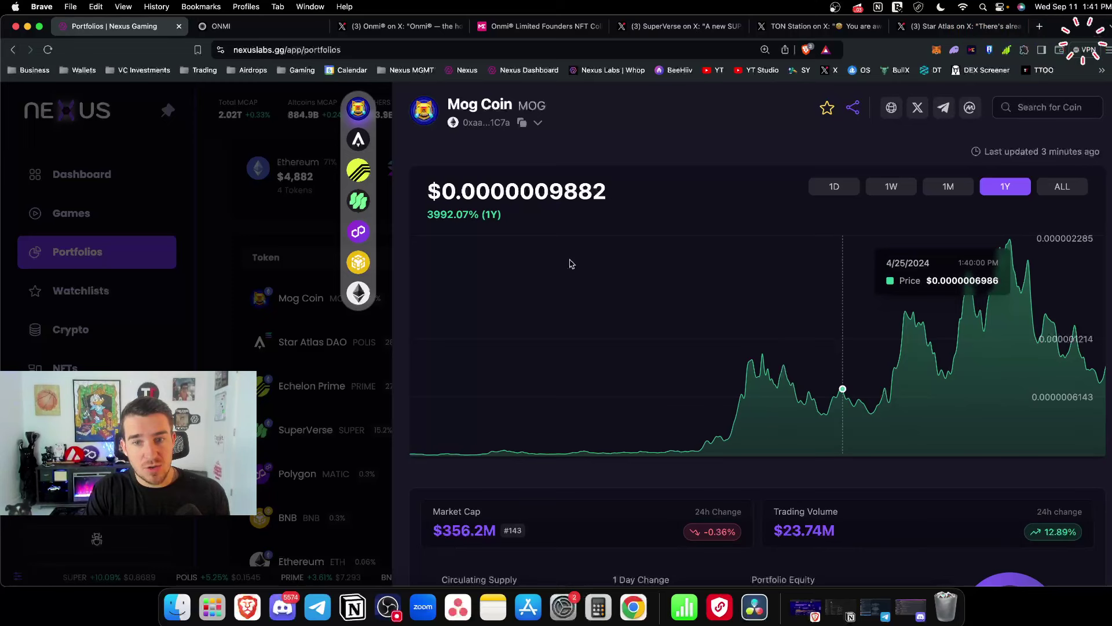
pyautogui.click(246, 371)
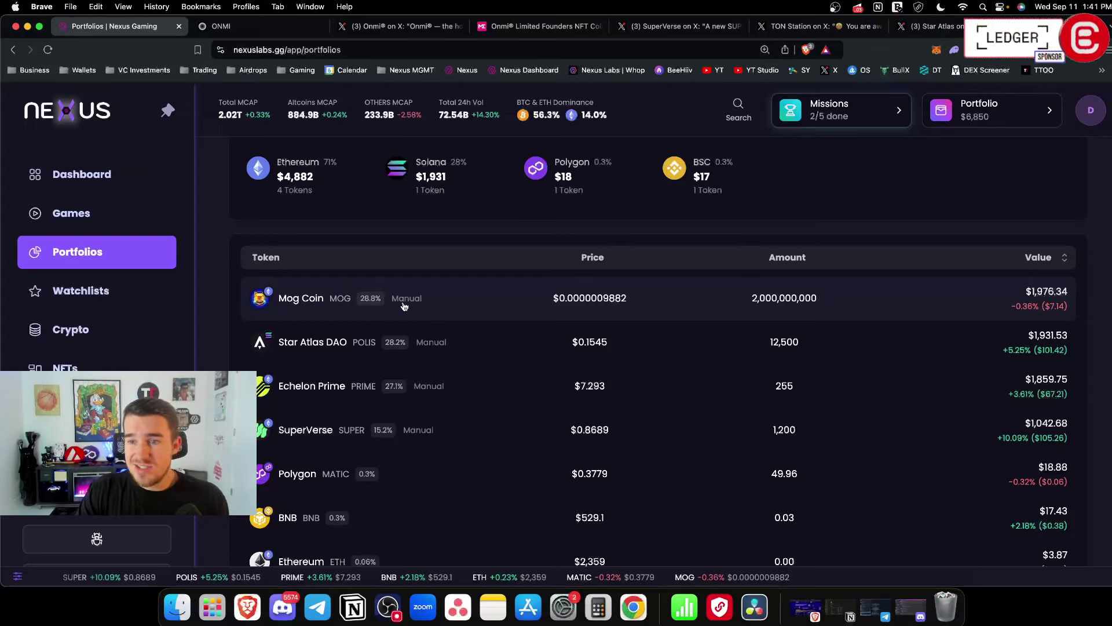
pyautogui.scroll(10, 328, 288)
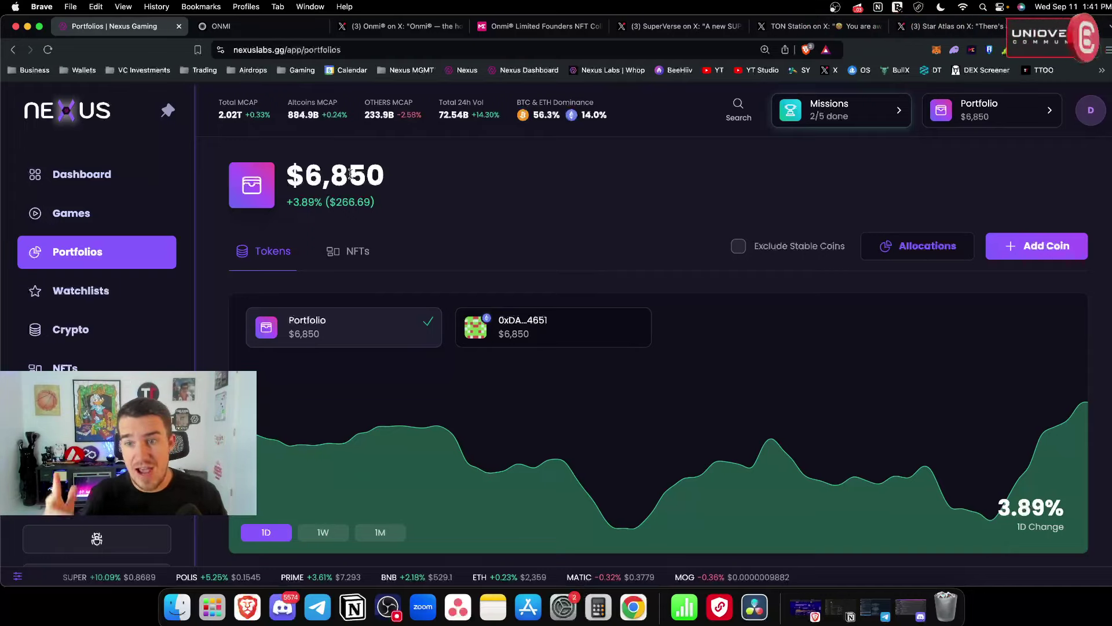
# - Go to Watchlists and switch to the master gaming watchlist
pyautogui.click(112, 295)
pyautogui.click(318, 179)
pyautogui.click(329, 298)
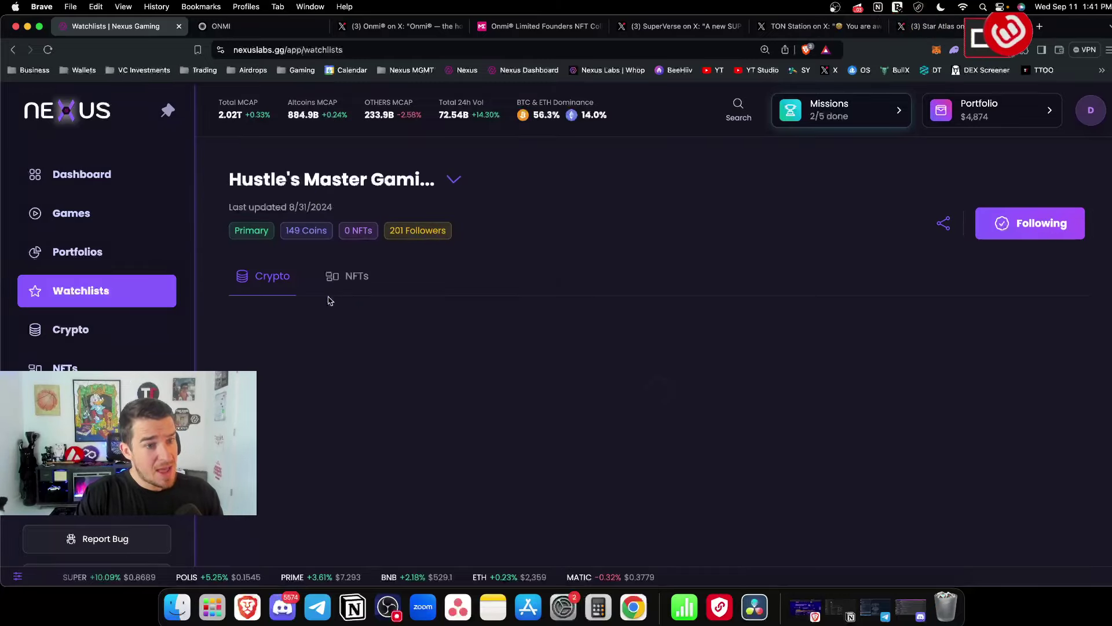
pyautogui.scroll(-15, 480, 347)
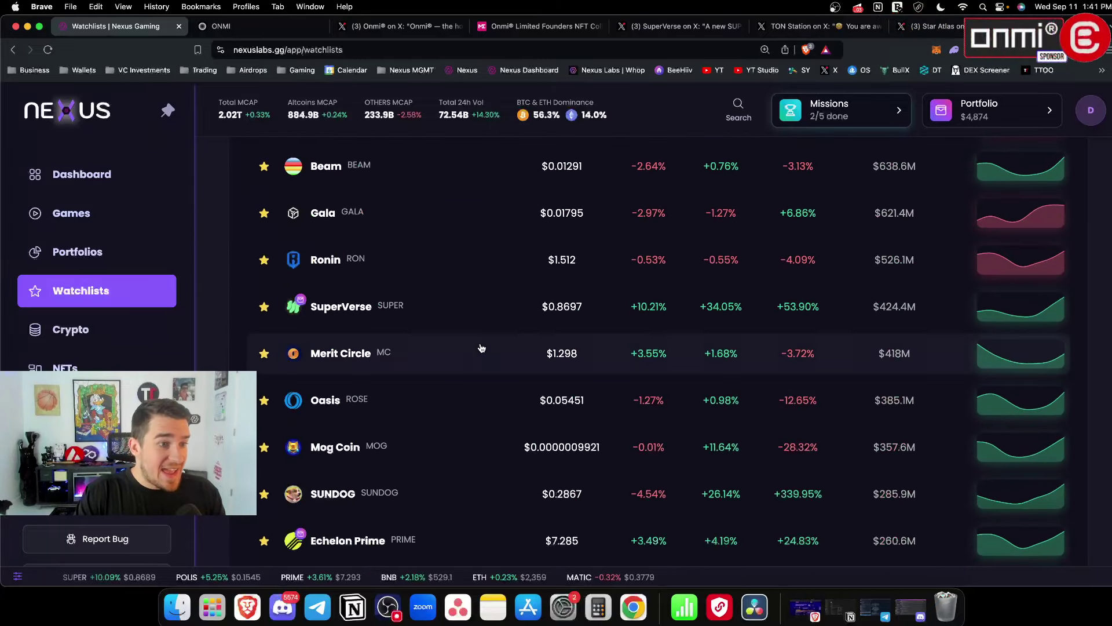
pyautogui.scroll(6, 481, 348)
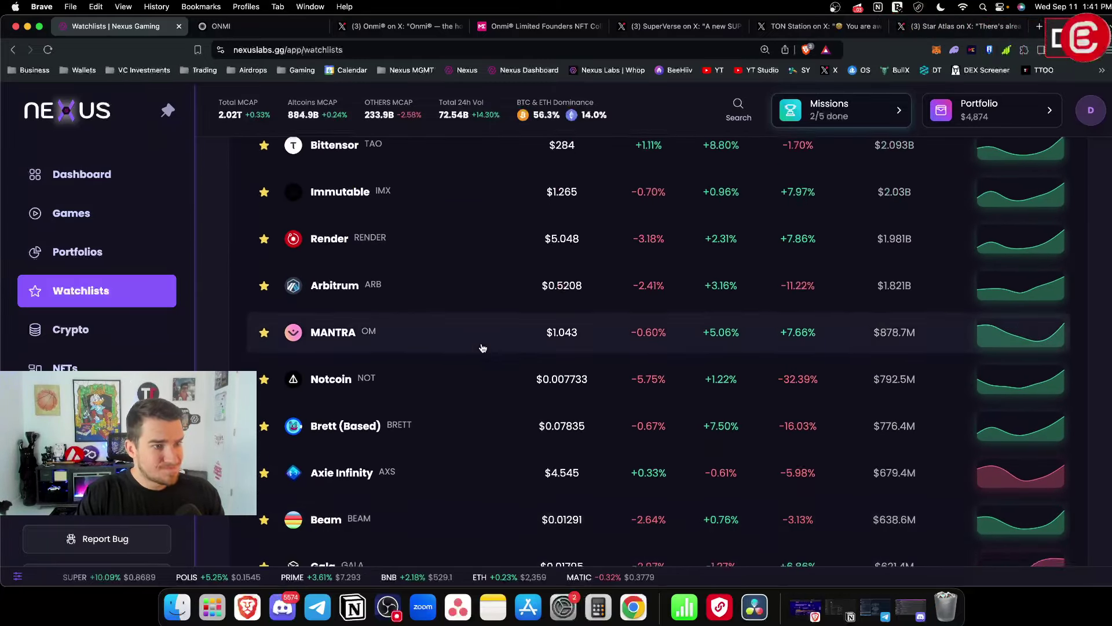
pyautogui.scroll(-7, 483, 349)
# - Scroll through the 149 coins of the master gaming watchlist
pyautogui.scroll(-15, 482, 348)
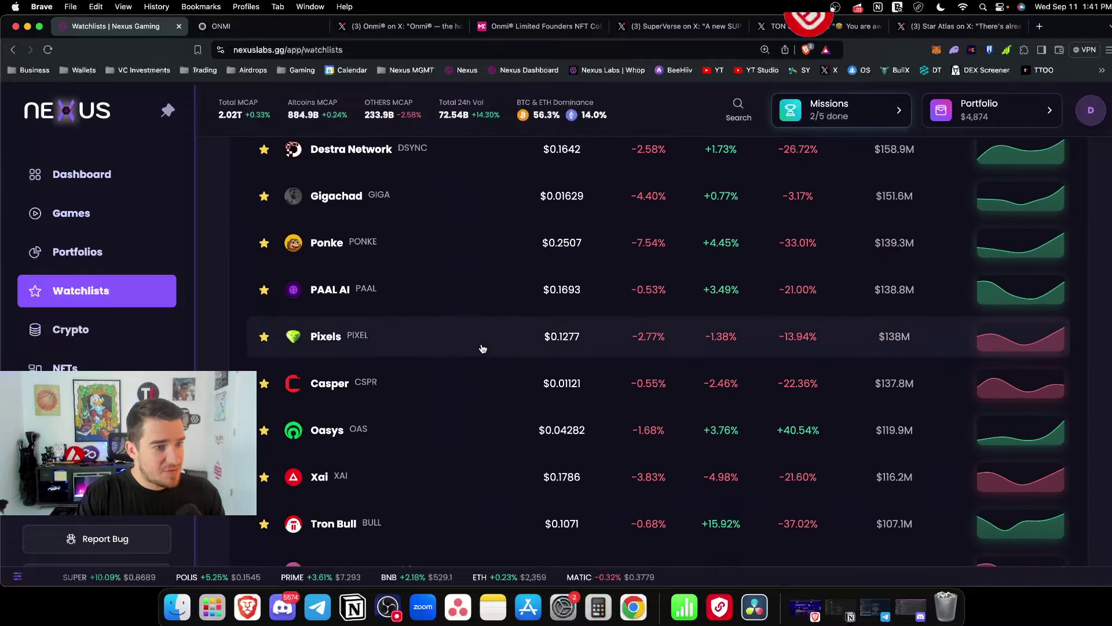
pyautogui.scroll(-10, 482, 348)
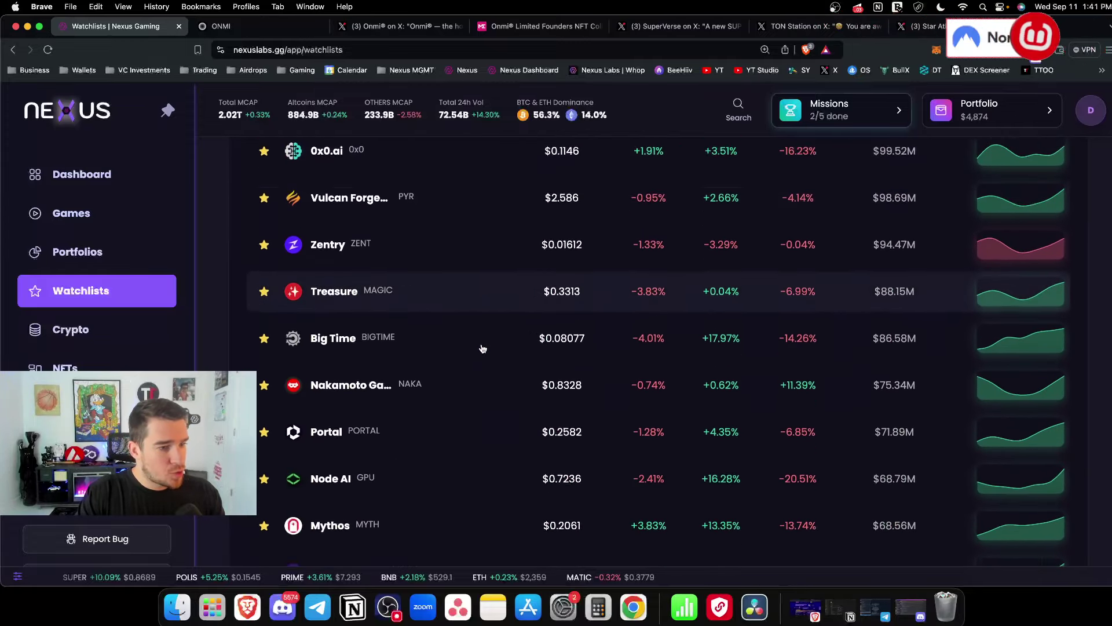
pyautogui.scroll(-3, 482, 349)
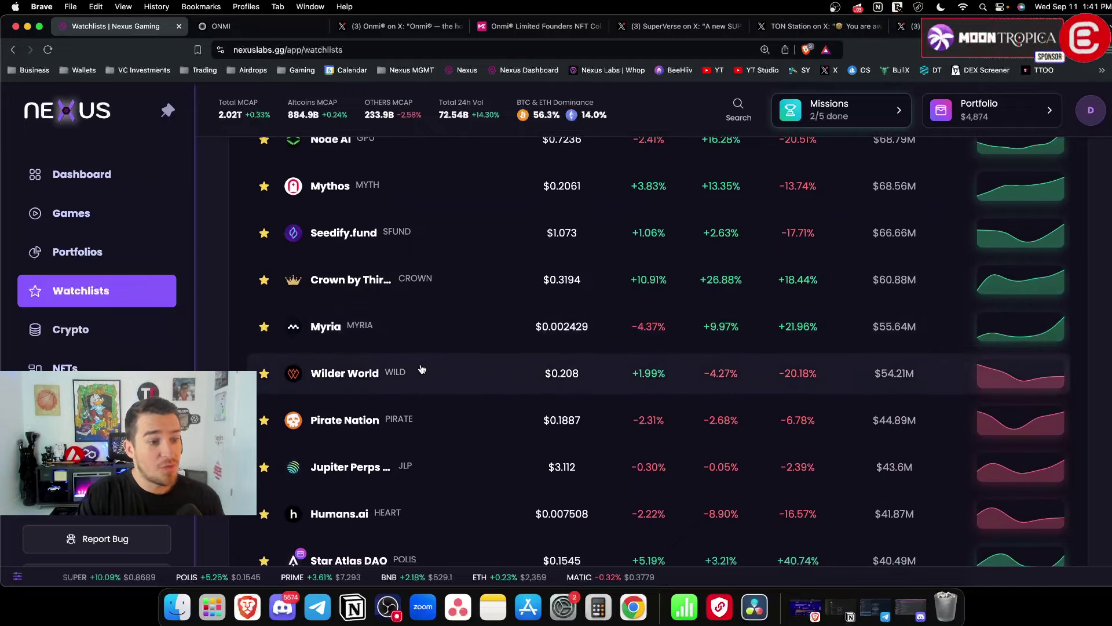
pyautogui.scroll(-4, 422, 369)
pyautogui.scroll(-1, 422, 368)
pyautogui.scroll(-6, 424, 329)
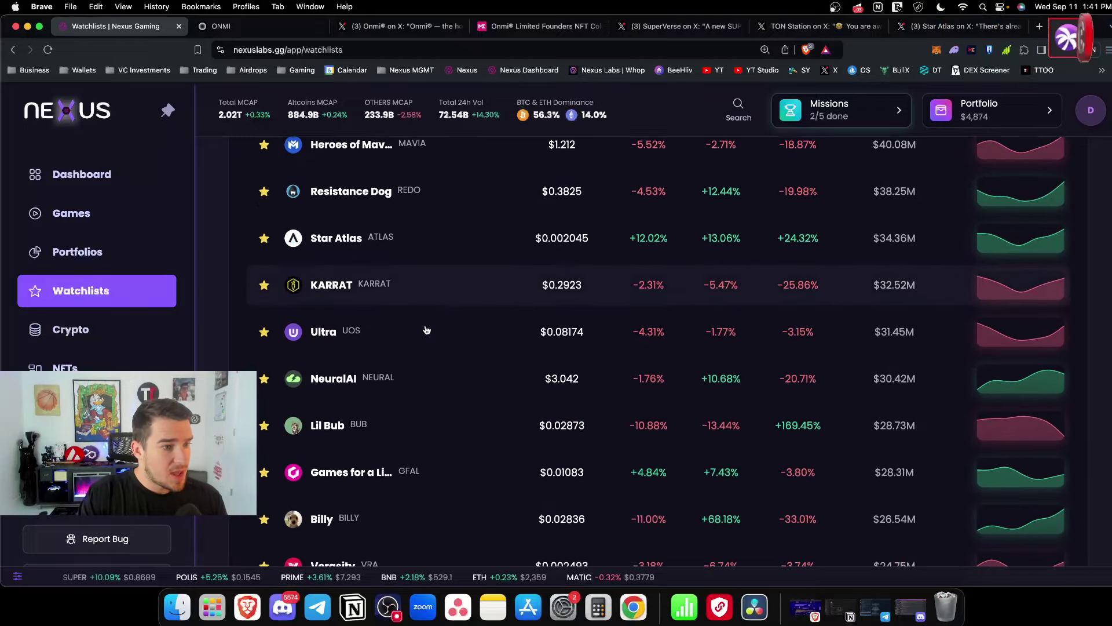
pyautogui.scroll(-8, 427, 329)
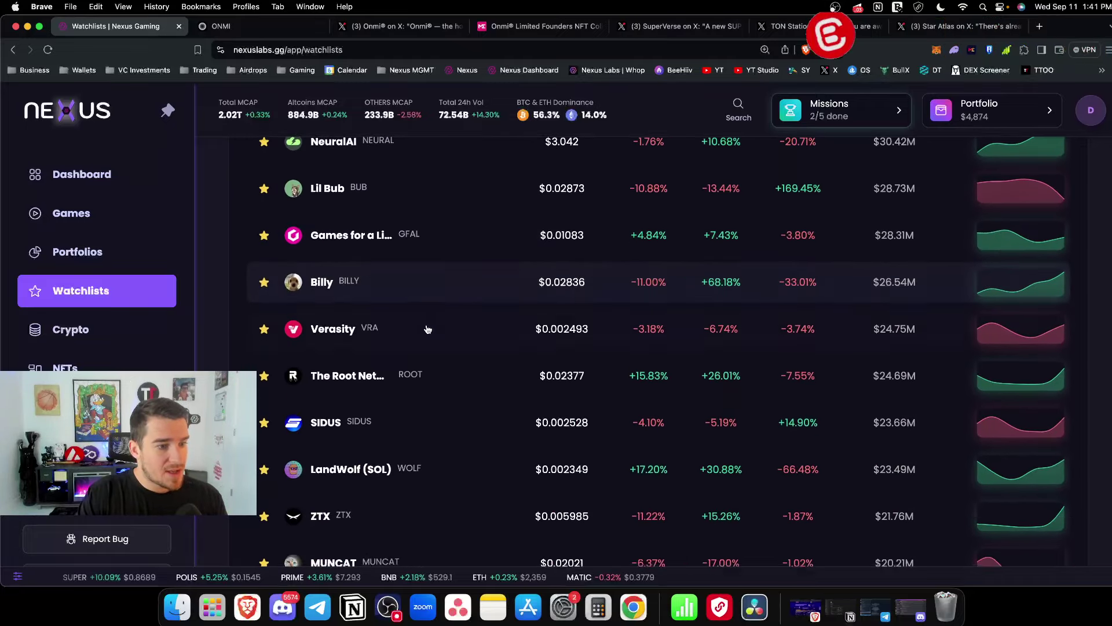
pyautogui.scroll(20, 427, 329)
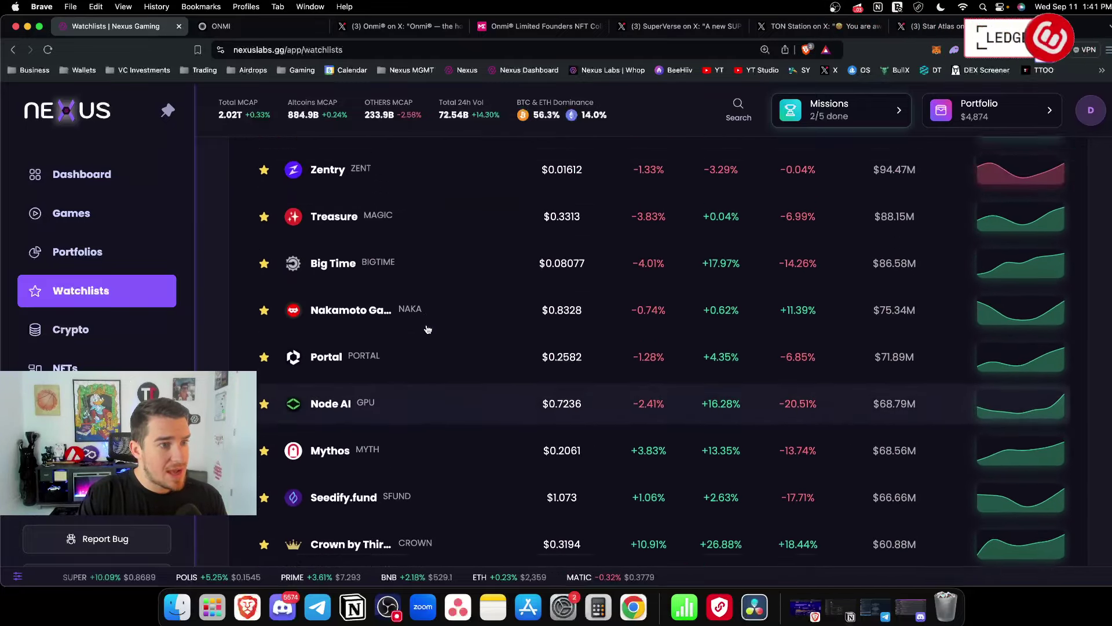
pyautogui.scroll(20, 428, 329)
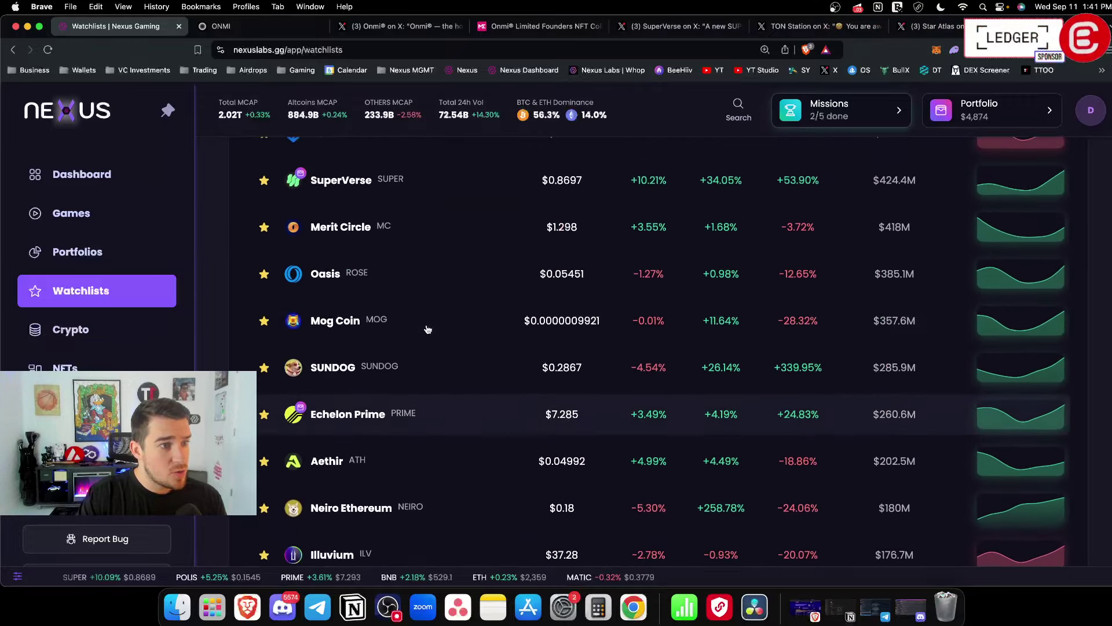
pyautogui.scroll(-20, 428, 329)
pyautogui.scroll(10, 428, 329)
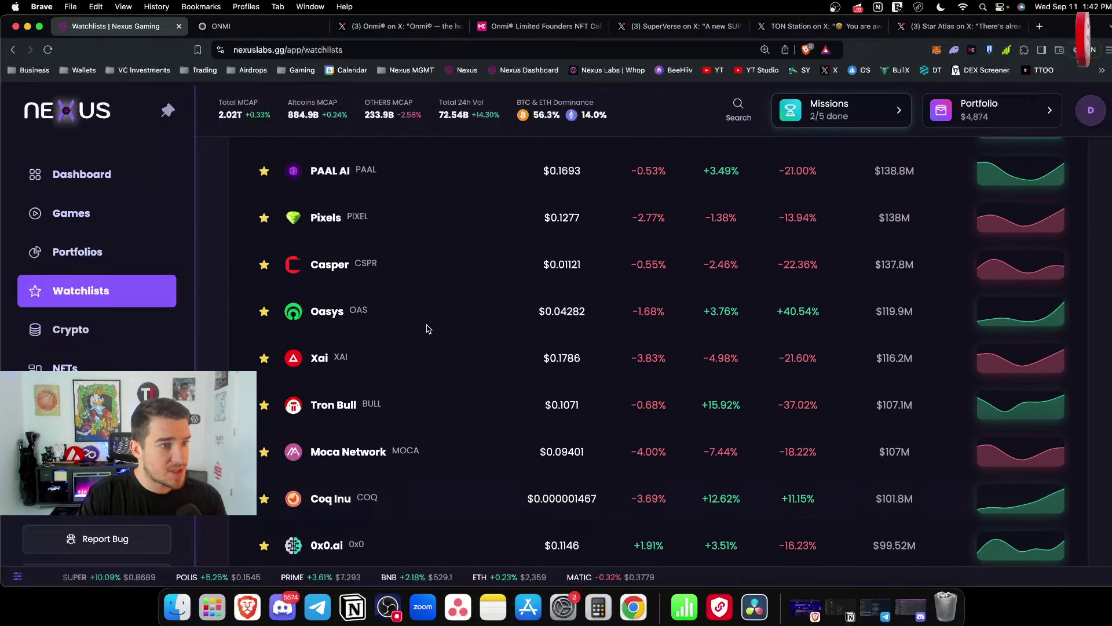
pyautogui.scroll(-15, 428, 329)
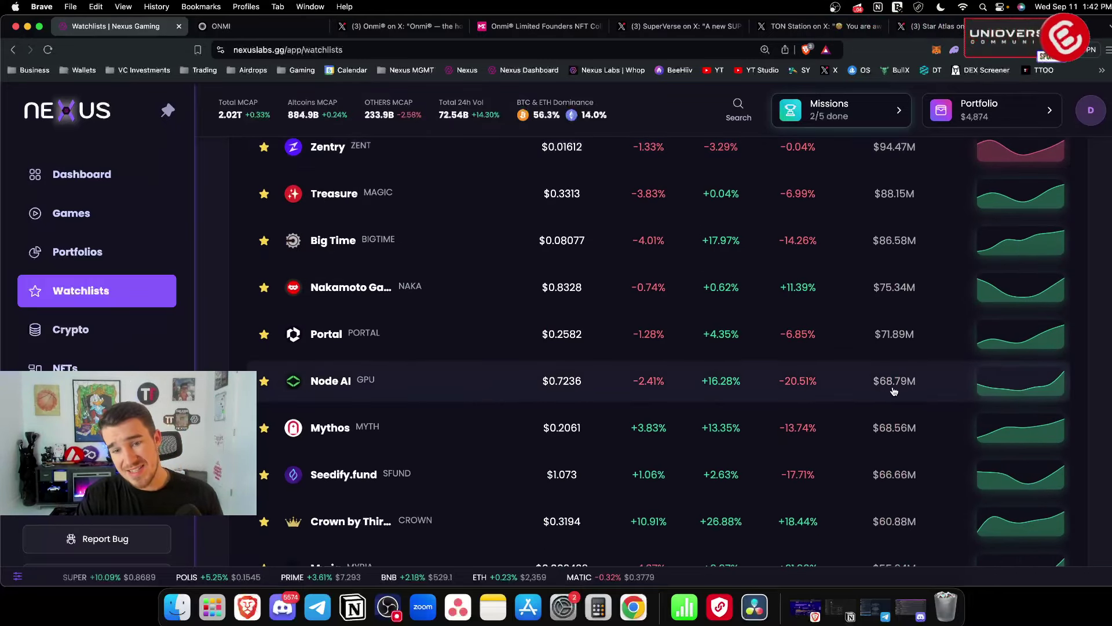
pyautogui.click(791, 383)
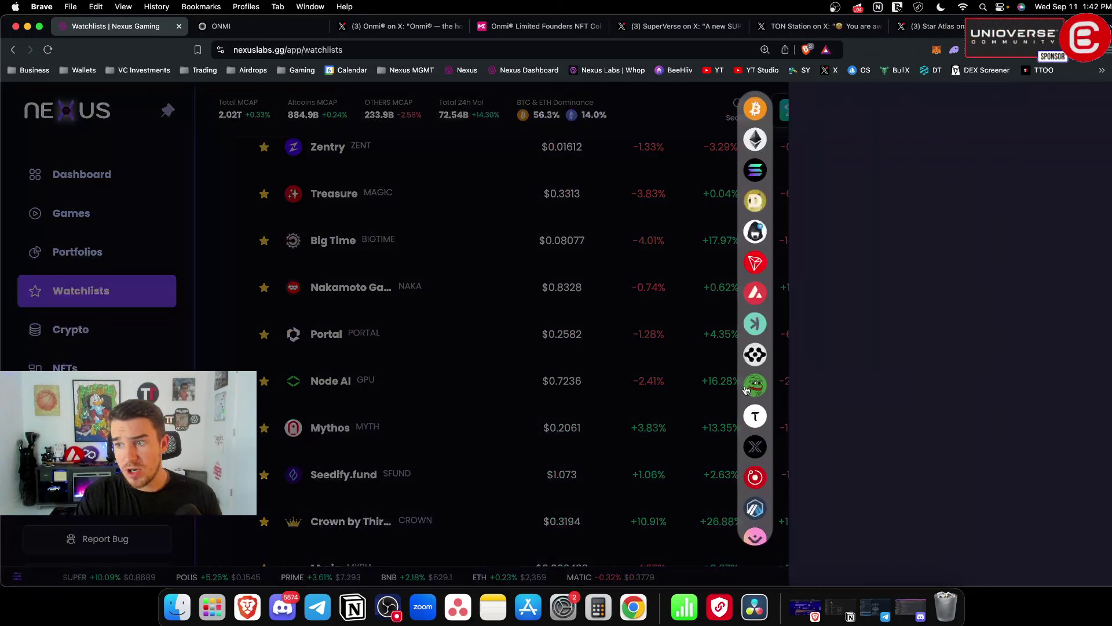
pyautogui.click(992, 189)
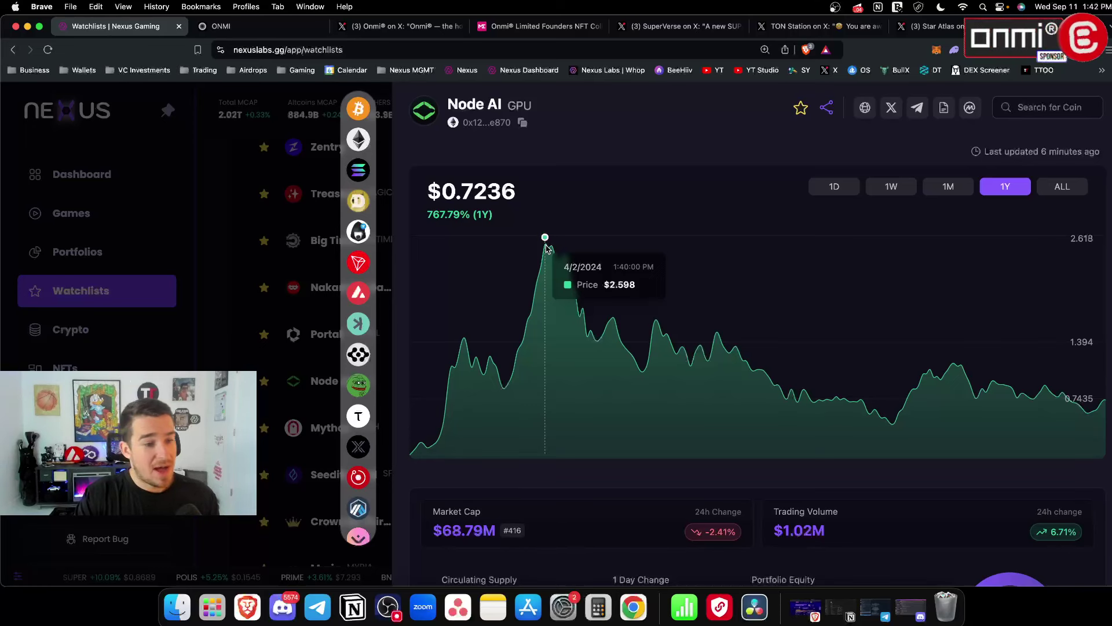
pyautogui.click(266, 313)
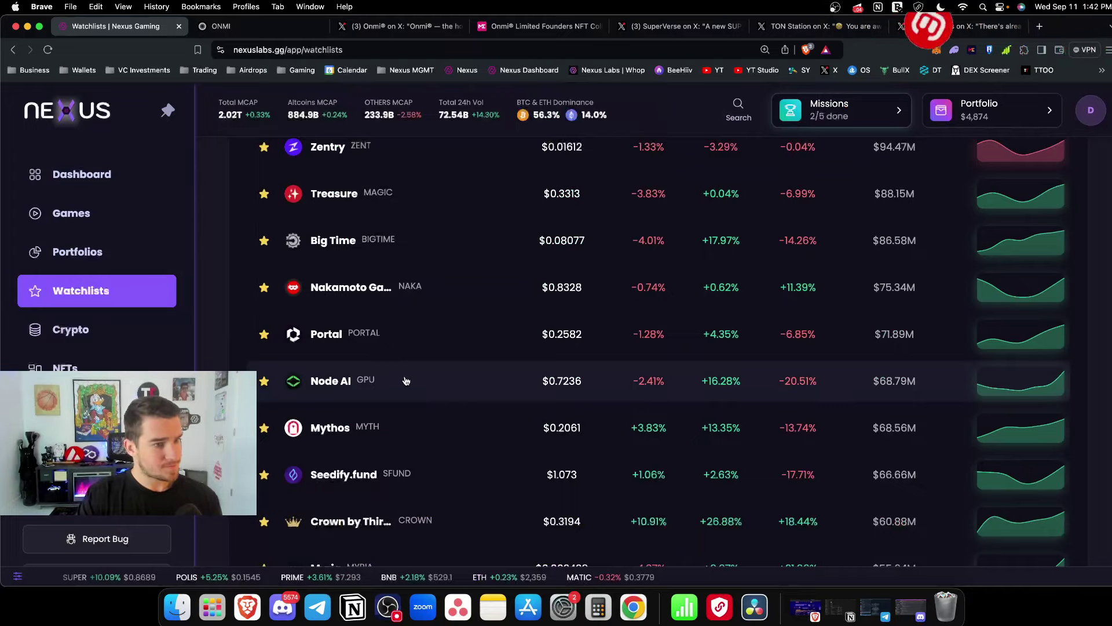
# - Back on Portfolios, add Node AI (GPU) to the portfolio wallet with a 1300 balance
pyautogui.click(138, 258)
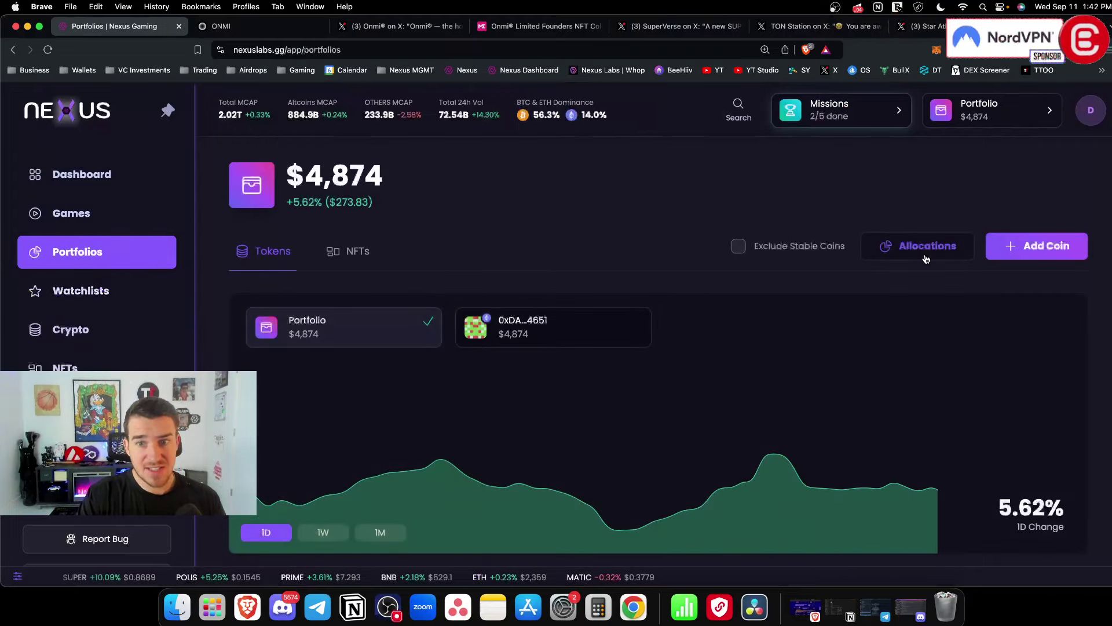
pyautogui.click(1037, 246)
pyautogui.click(571, 236)
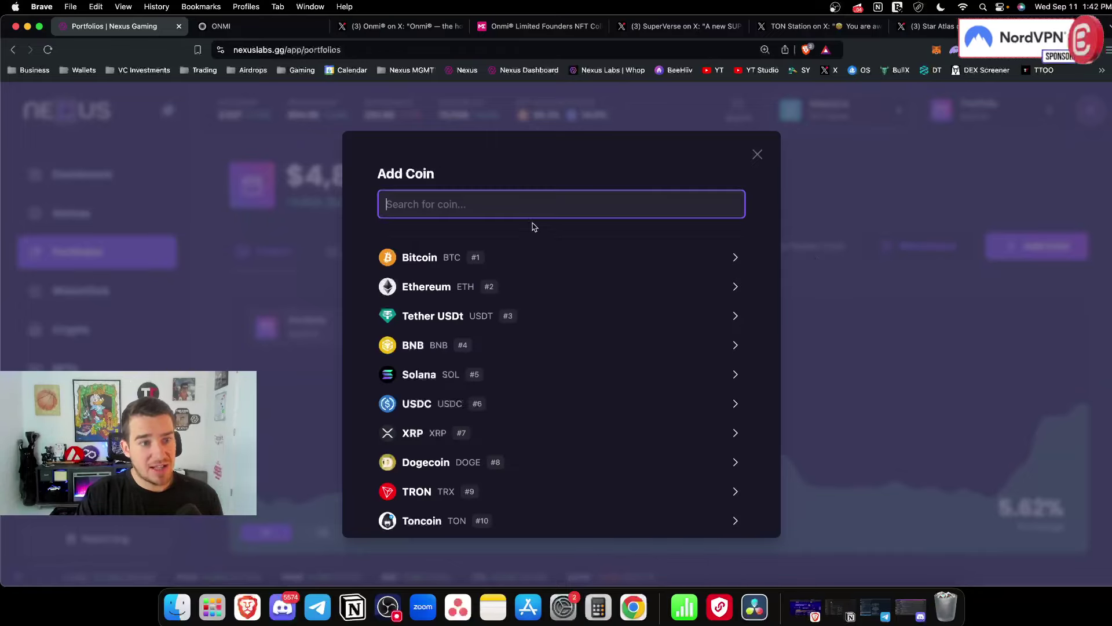
pyautogui.write('gpu')
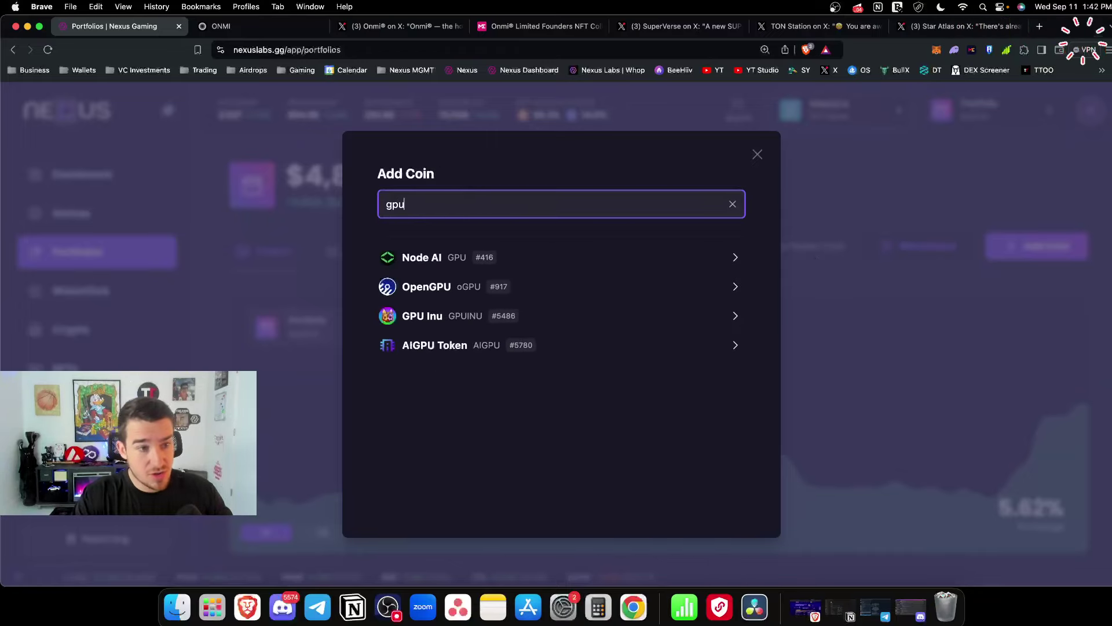
pyautogui.click(509, 255)
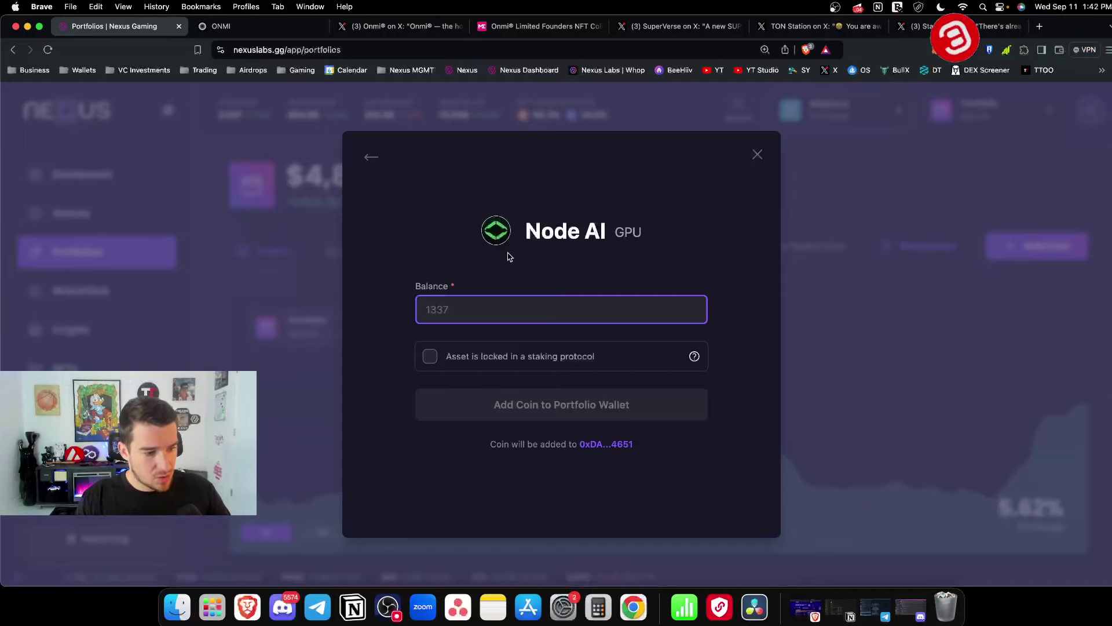
pyautogui.write('1')
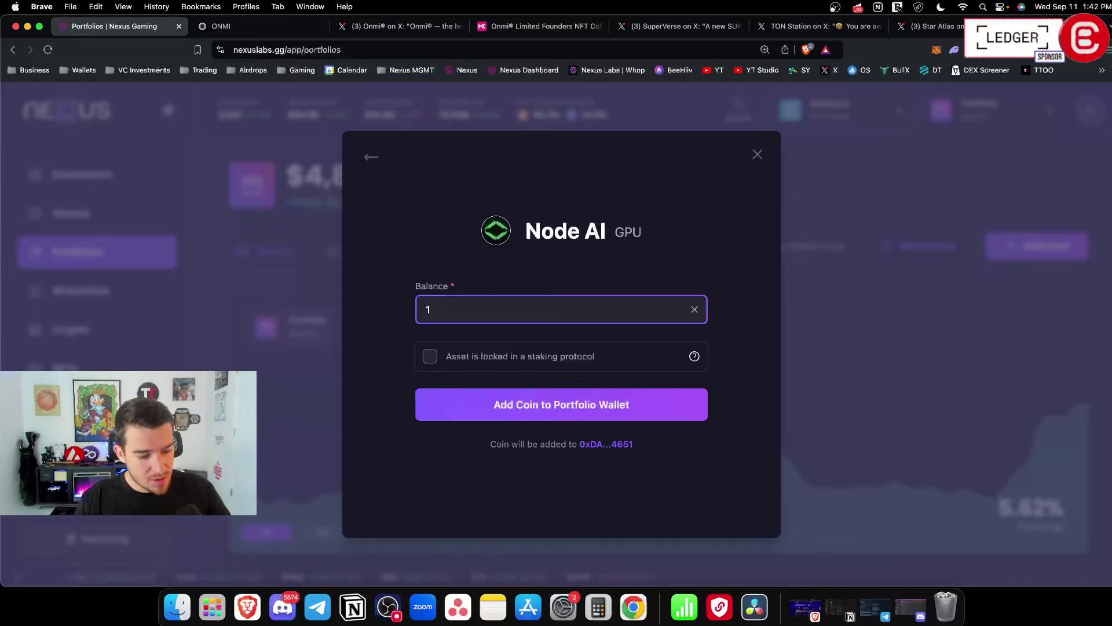
pyautogui.write('300')
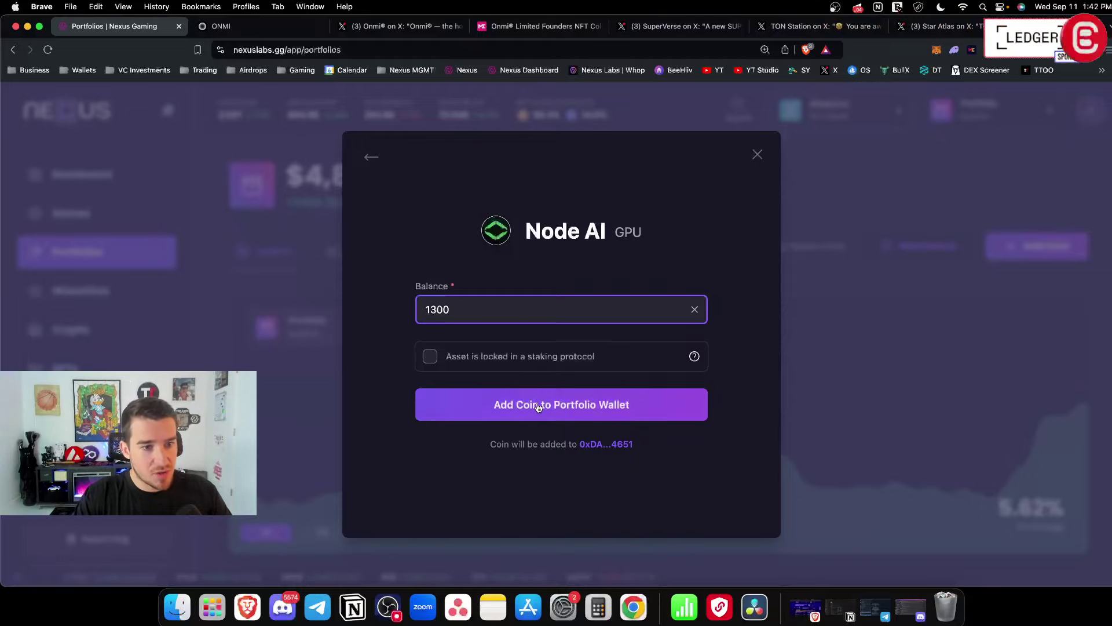
pyautogui.click(536, 404)
# - Scroll the Portfolios page to review the $7,790 total and the MOG, POLIS, PRIME, SUPER, GPU rows
pyautogui.scroll(-10, 568, 403)
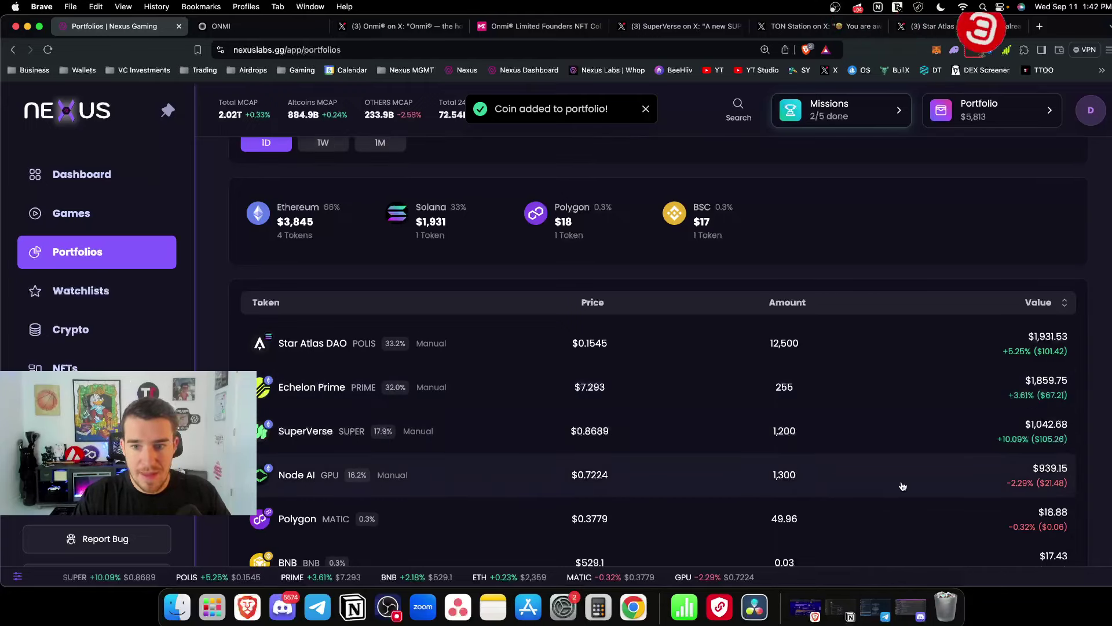
pyautogui.scroll(3, 945, 468)
pyautogui.scroll(-3, 940, 470)
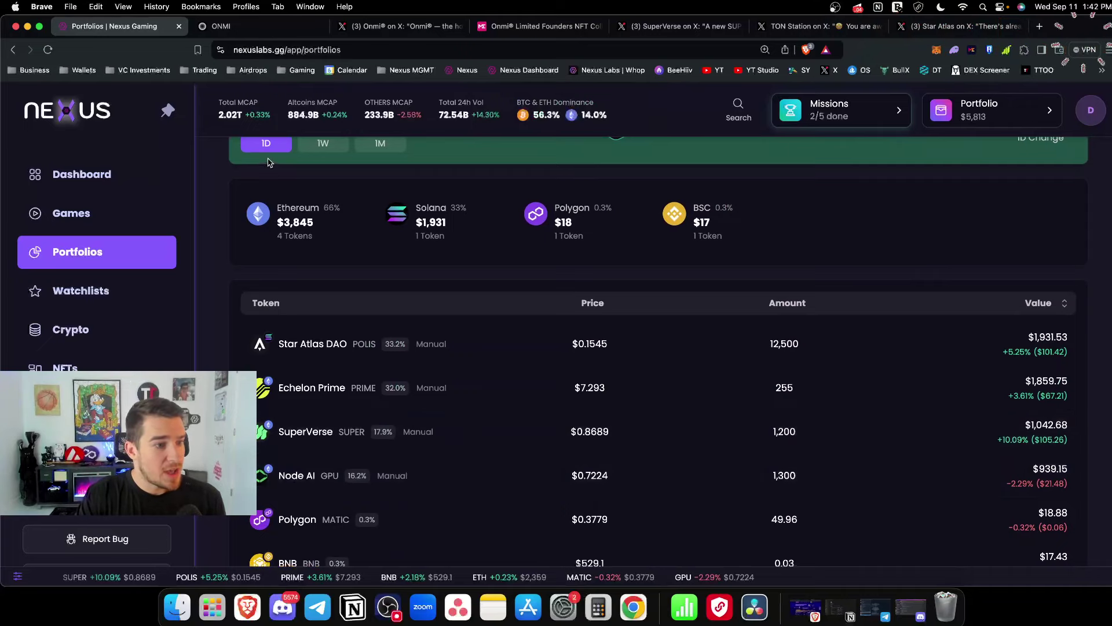
pyautogui.scroll(7, 348, 267)
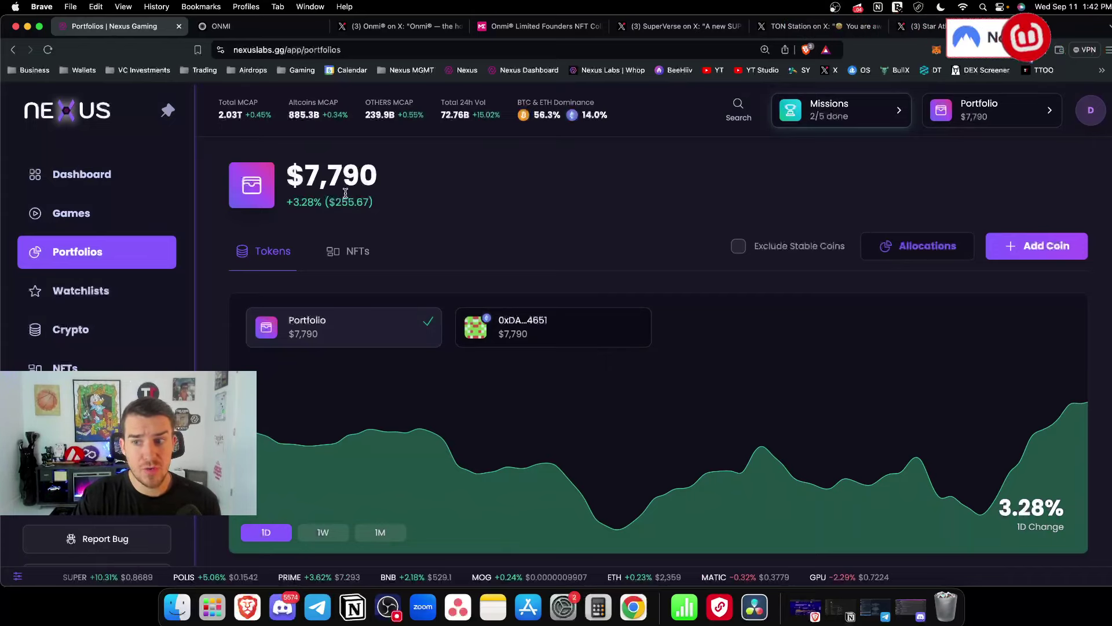
pyautogui.scroll(-10, 447, 243)
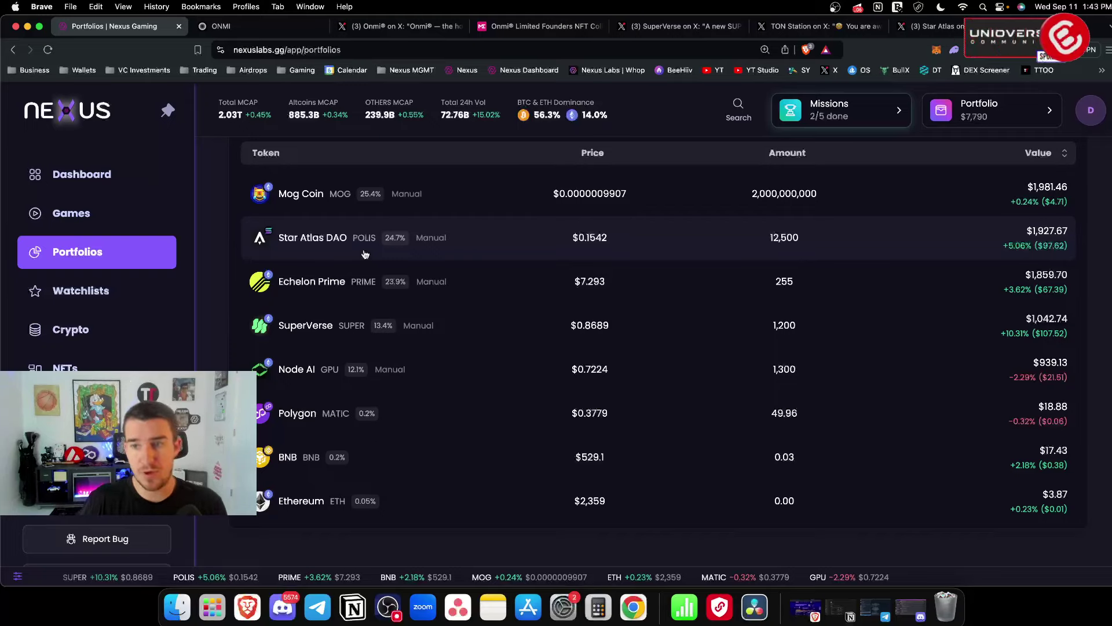
pyautogui.scroll(10, 488, 282)
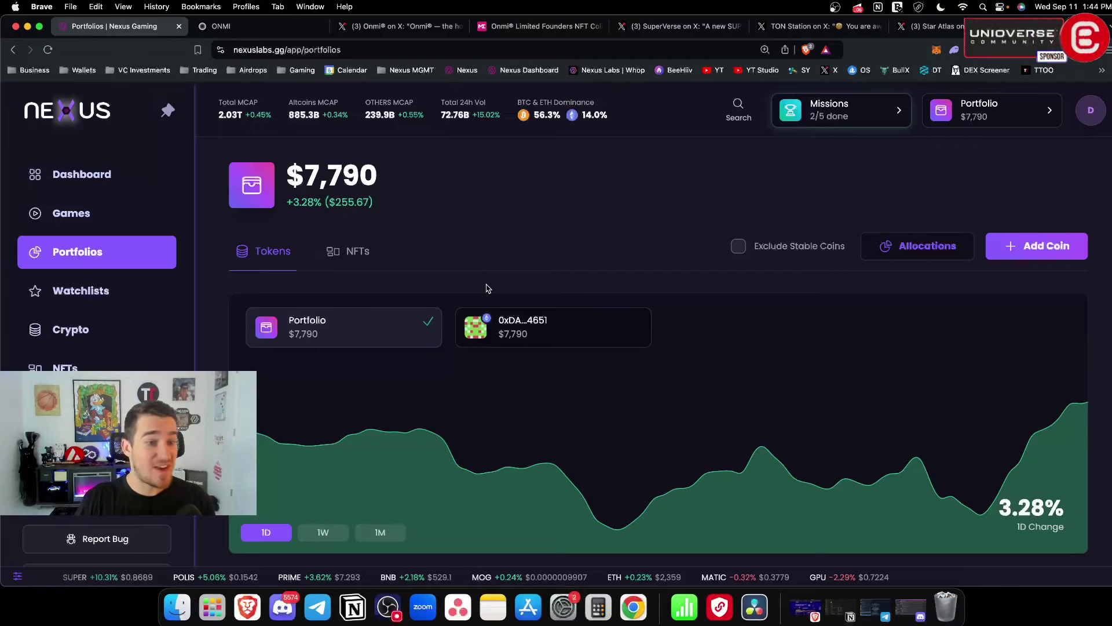
pyautogui.scroll(-10, 533, 255)
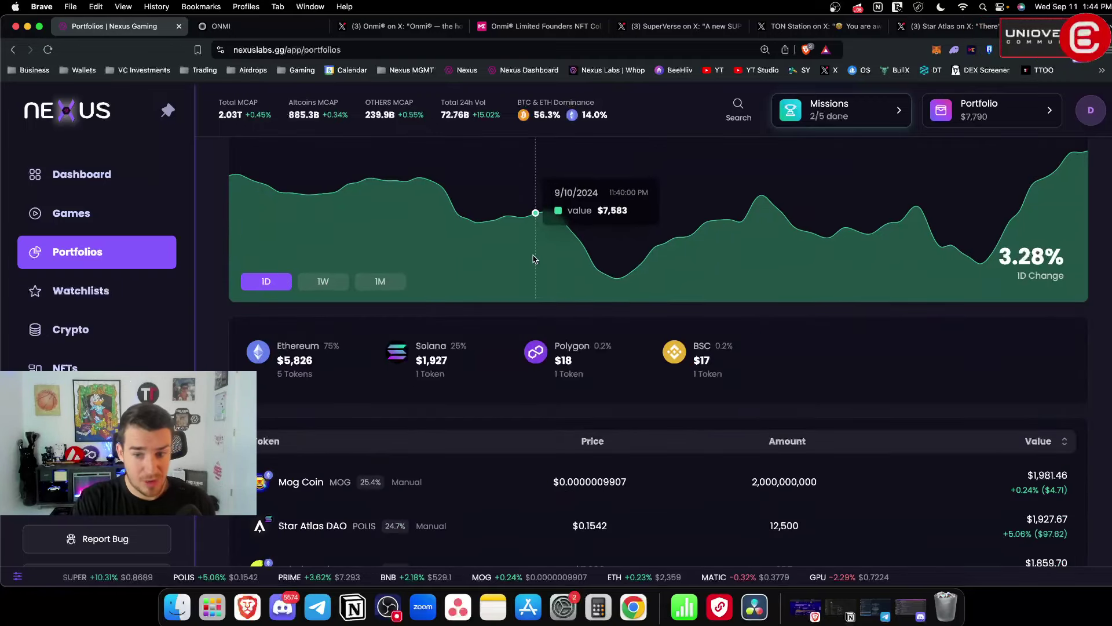
pyautogui.scroll(10, 534, 260)
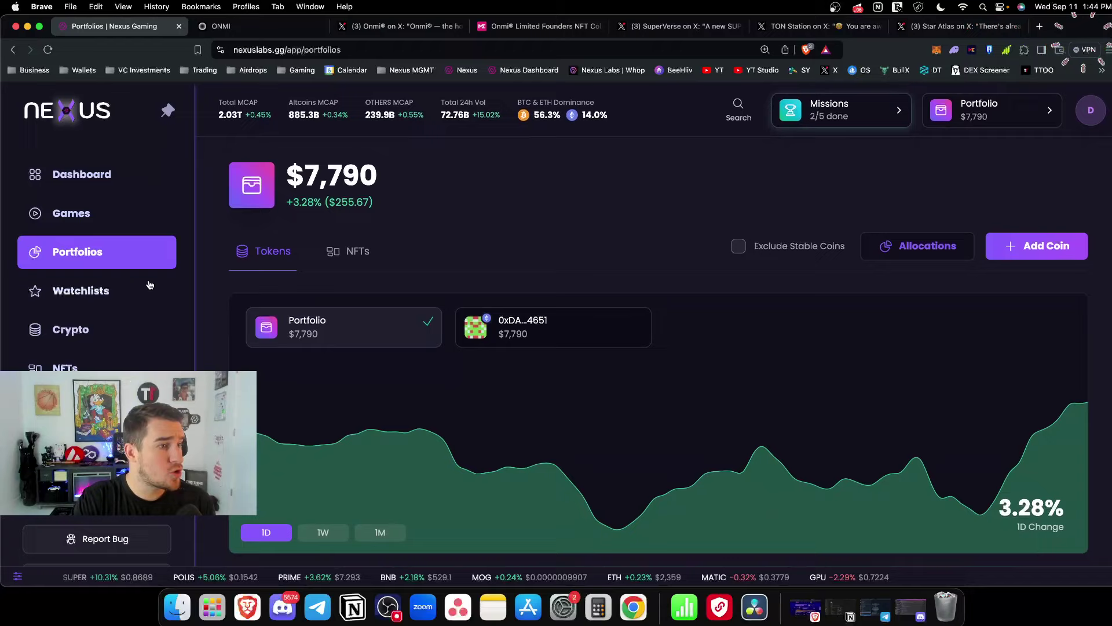
pyautogui.click(146, 288)
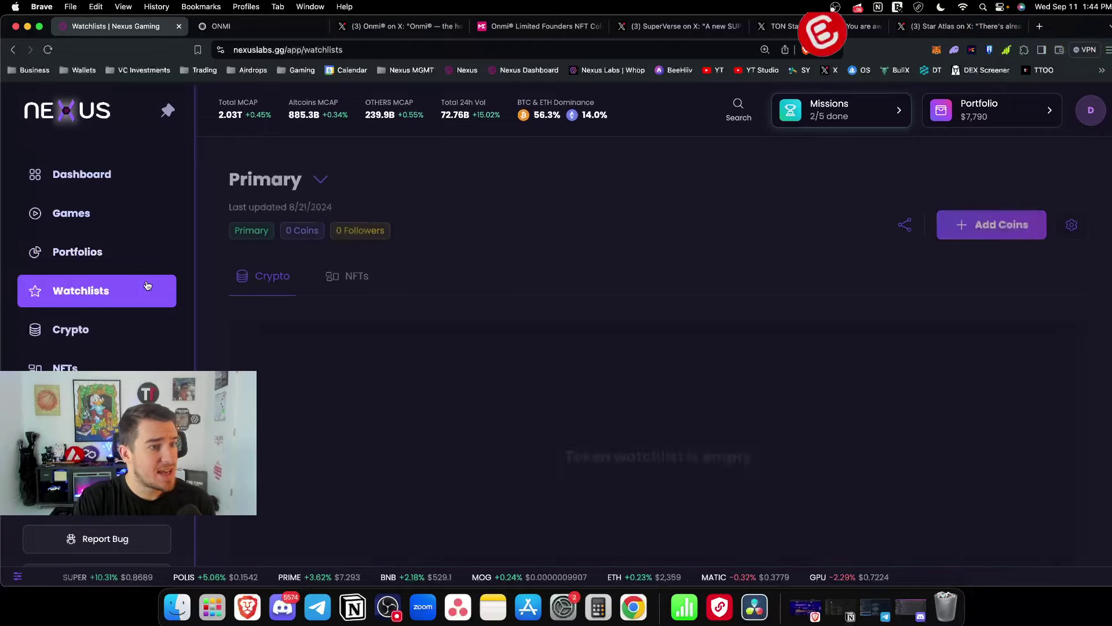
pyautogui.click(321, 179)
pyautogui.click(489, 300)
pyautogui.scroll(-12, 581, 261)
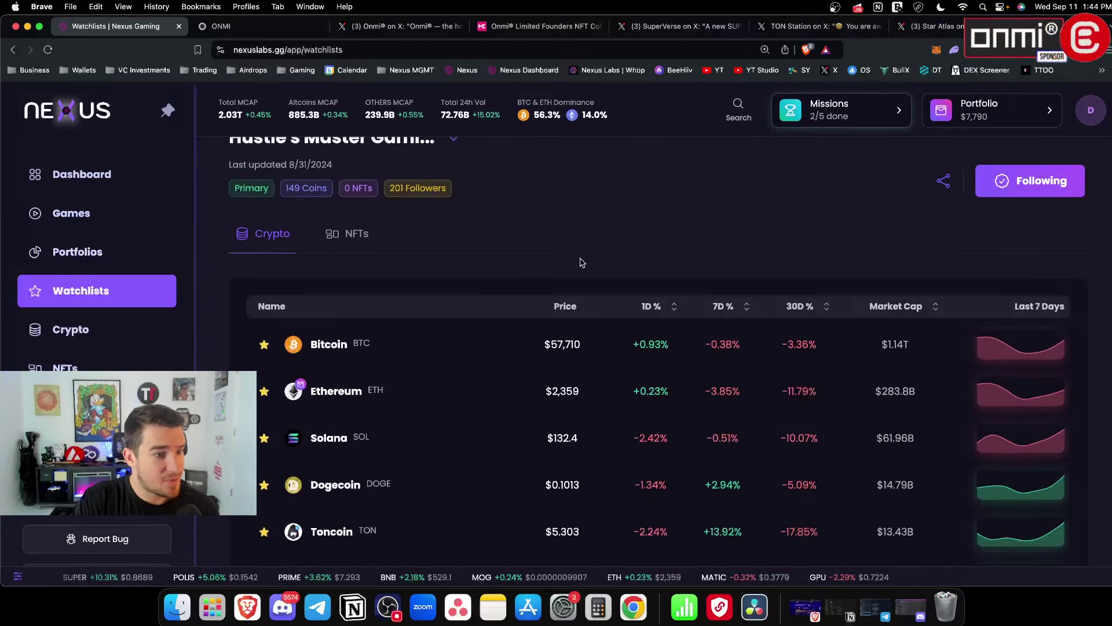
pyautogui.scroll(-5, 581, 264)
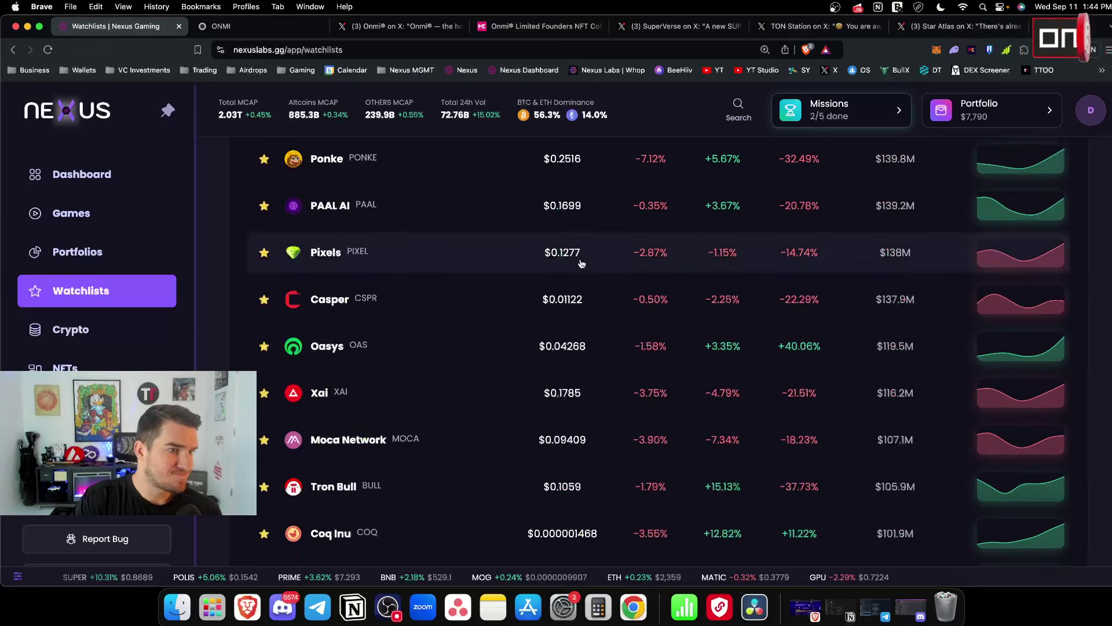
pyautogui.scroll(10, 582, 264)
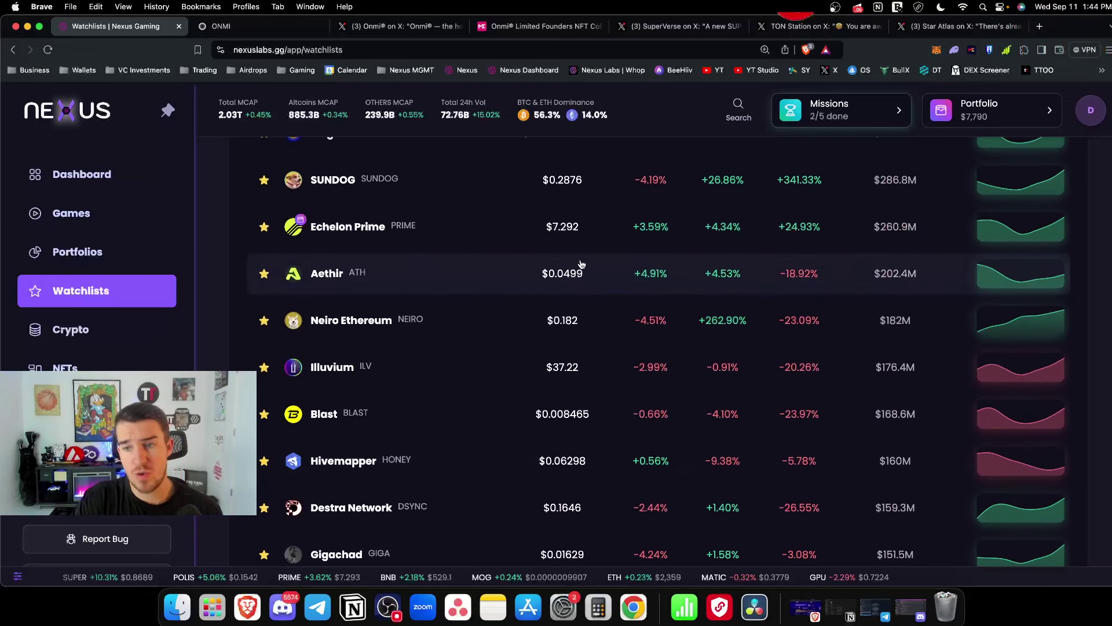
pyautogui.scroll(4, 605, 264)
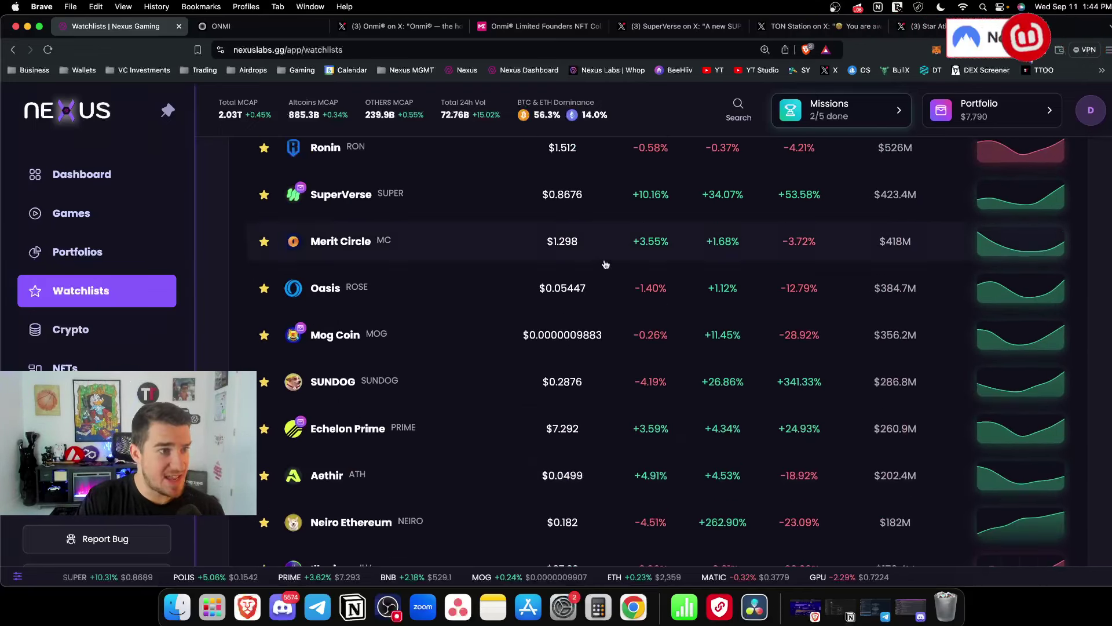
pyautogui.scroll(3, 605, 264)
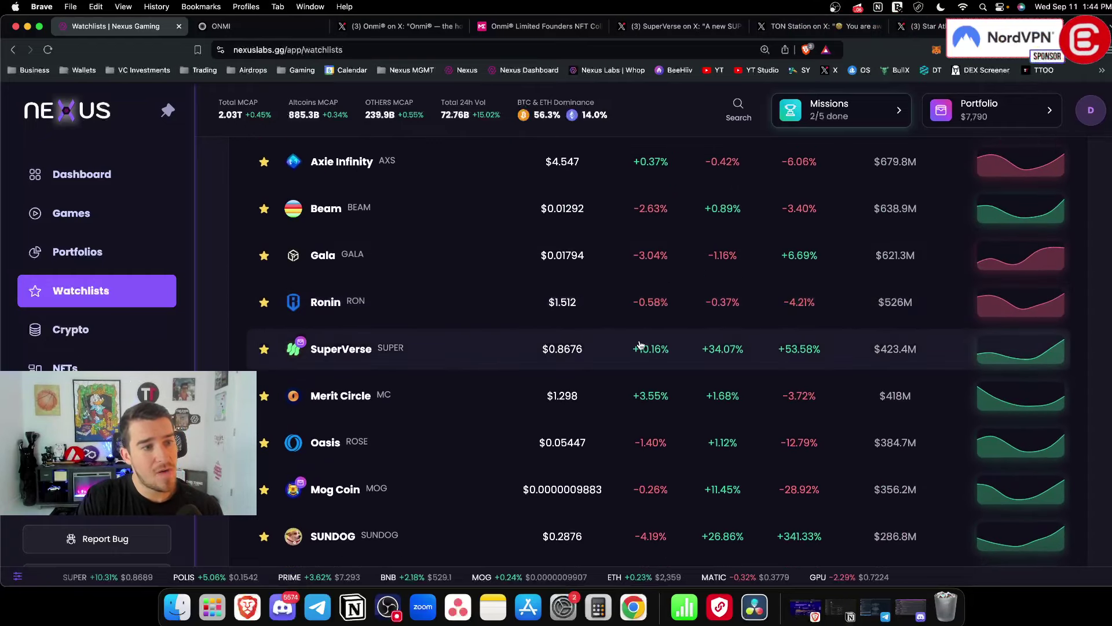
pyautogui.scroll(-5, 640, 344)
pyautogui.scroll(9, 642, 344)
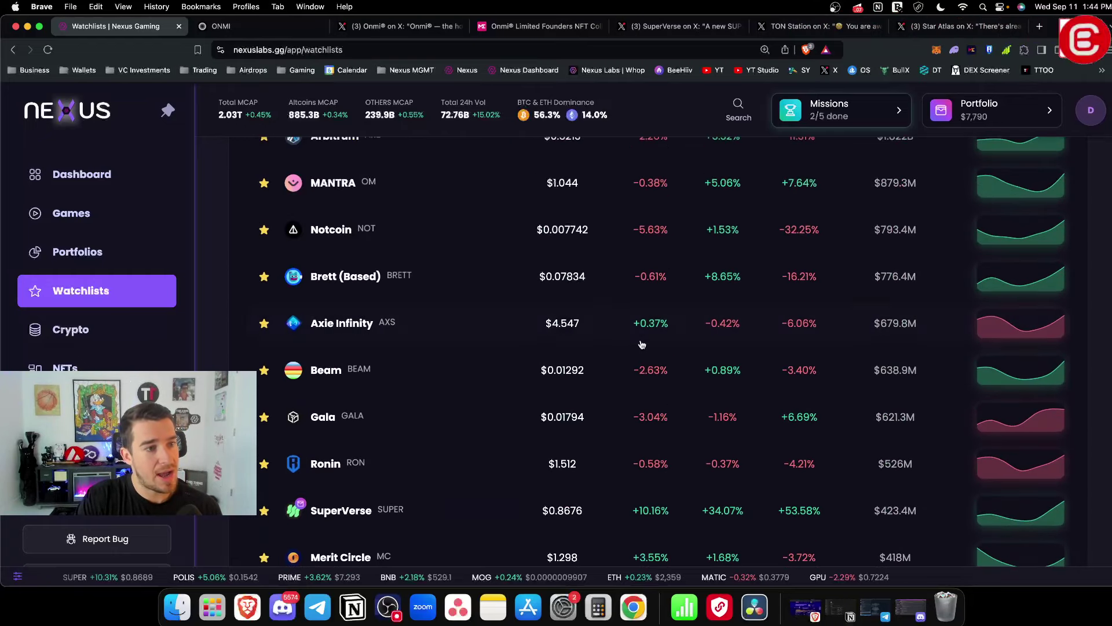
pyautogui.scroll(1, 642, 345)
pyautogui.scroll(10, 642, 345)
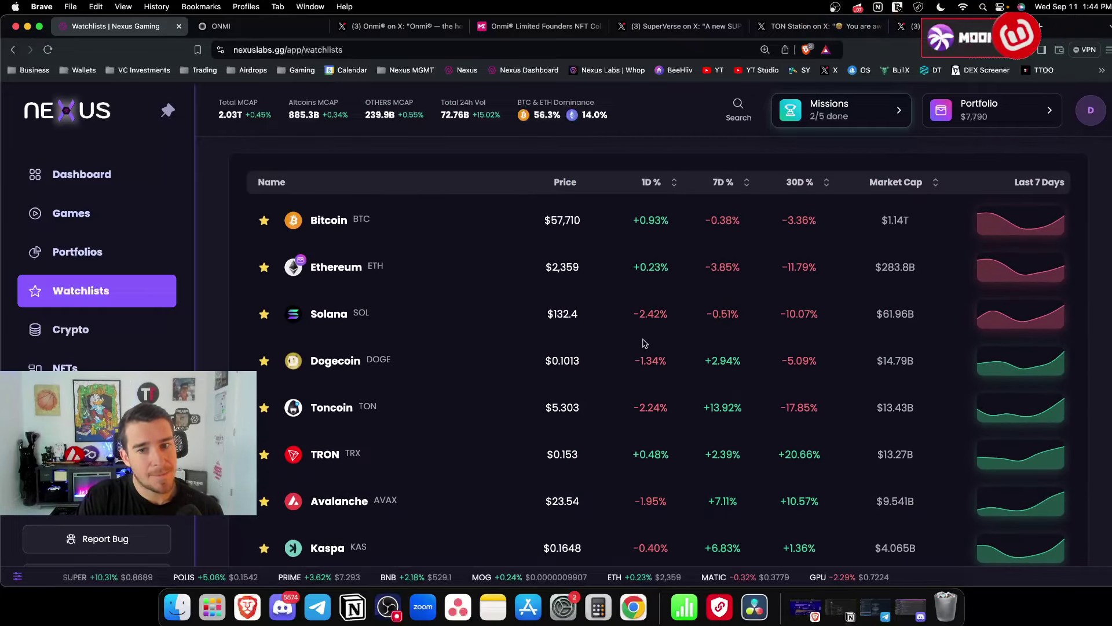
pyautogui.scroll(-5, 642, 343)
pyautogui.scroll(-15, 643, 343)
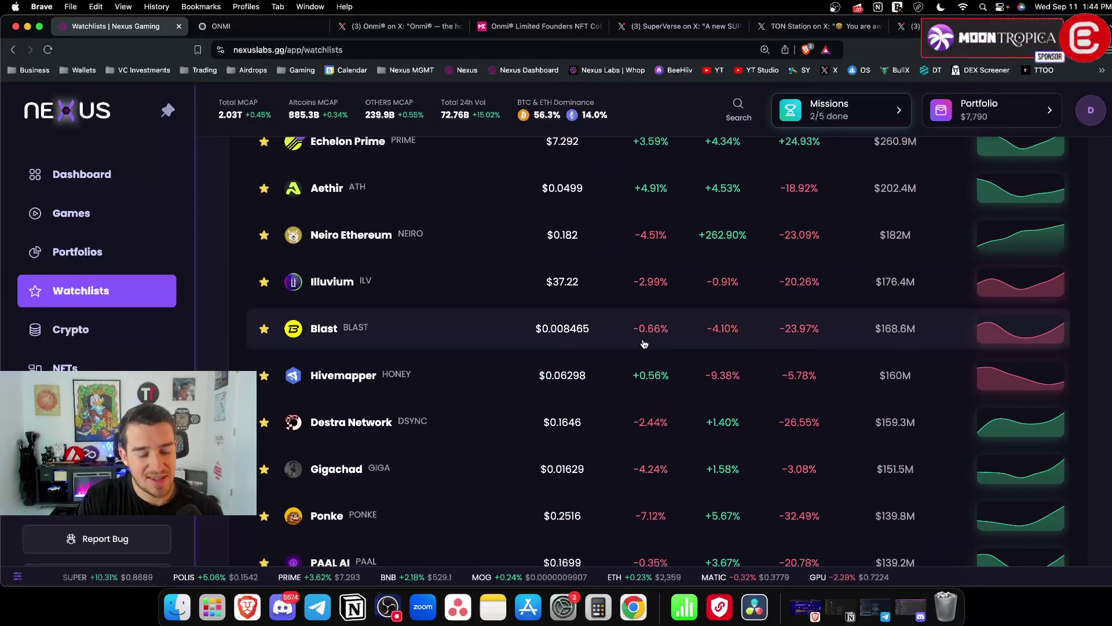
pyautogui.scroll(-5, 644, 344)
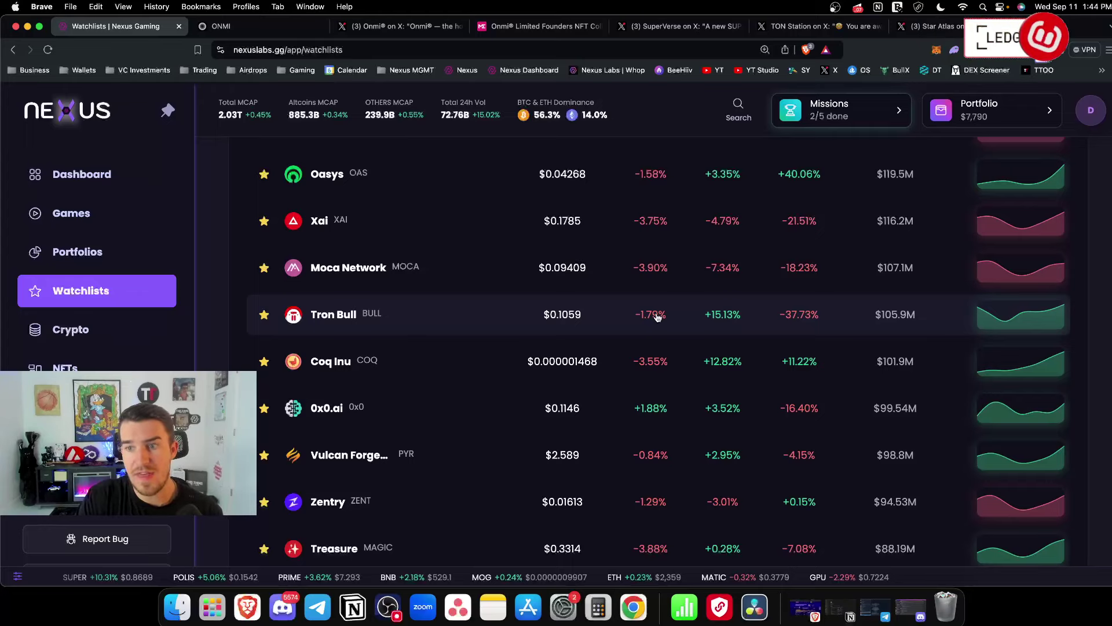
pyautogui.scroll(-10, 656, 316)
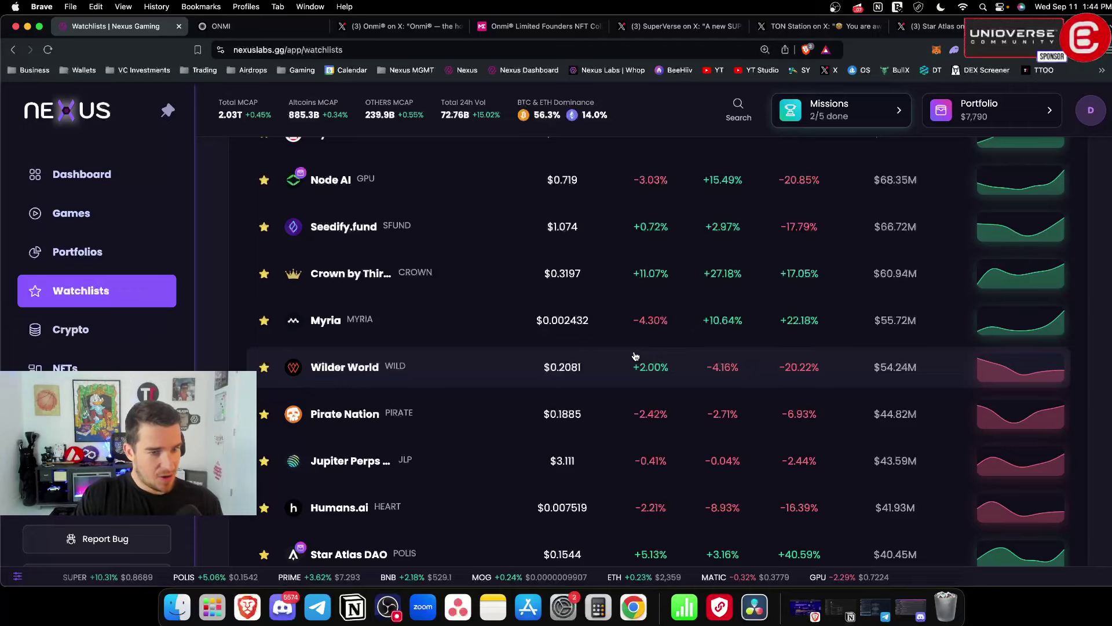
pyautogui.scroll(-5, 636, 356)
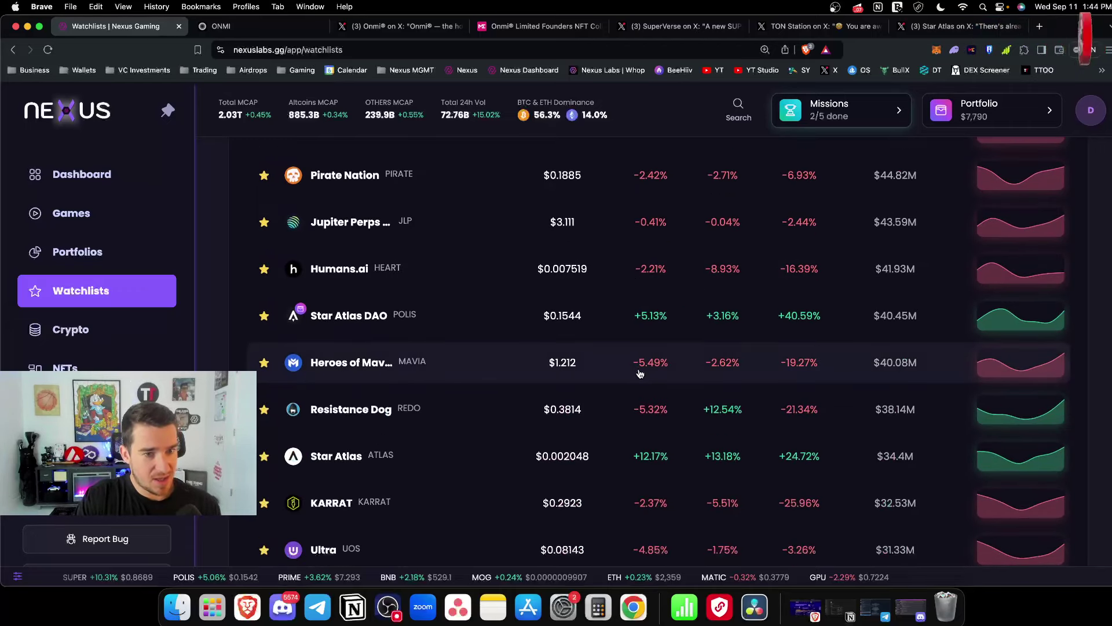
pyautogui.scroll(-8, 661, 376)
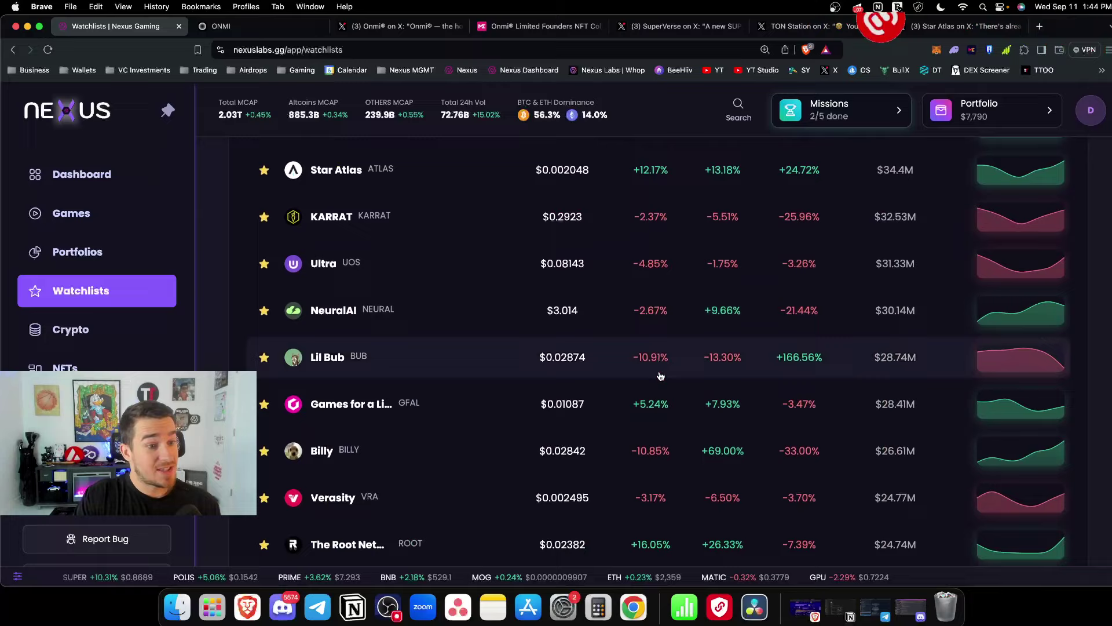
pyautogui.scroll(-12, 661, 375)
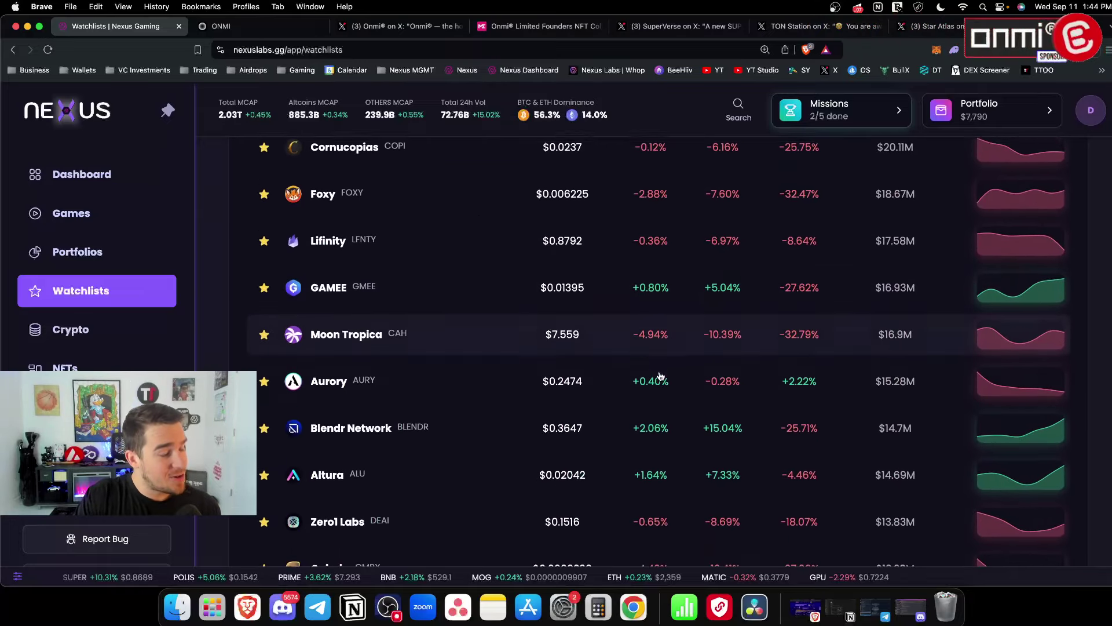
pyautogui.scroll(-3, 660, 375)
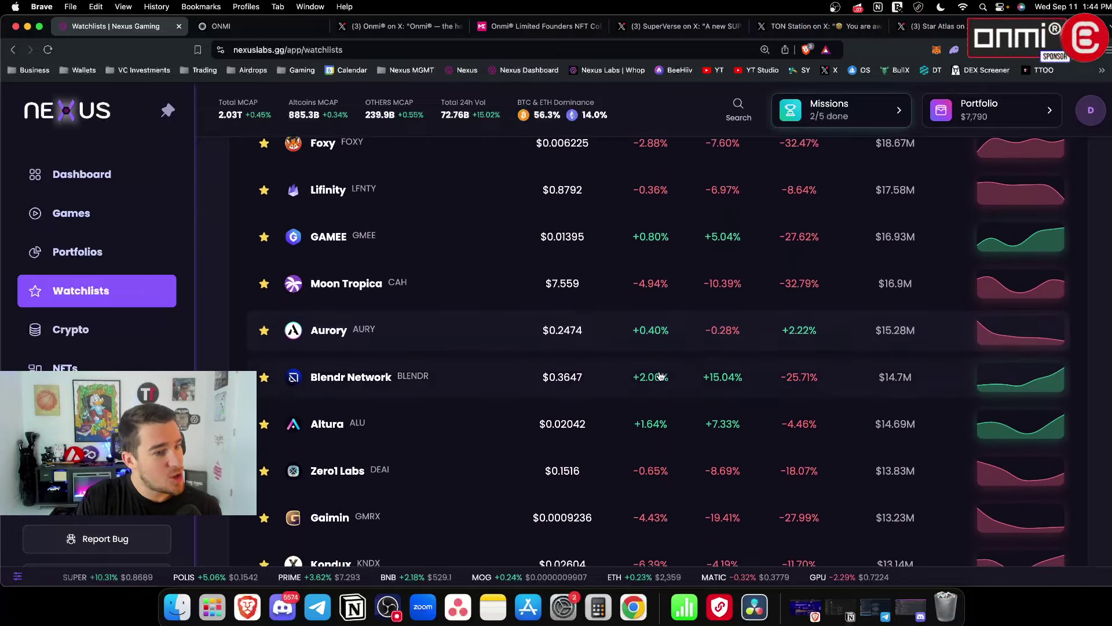
pyautogui.scroll(-12, 661, 375)
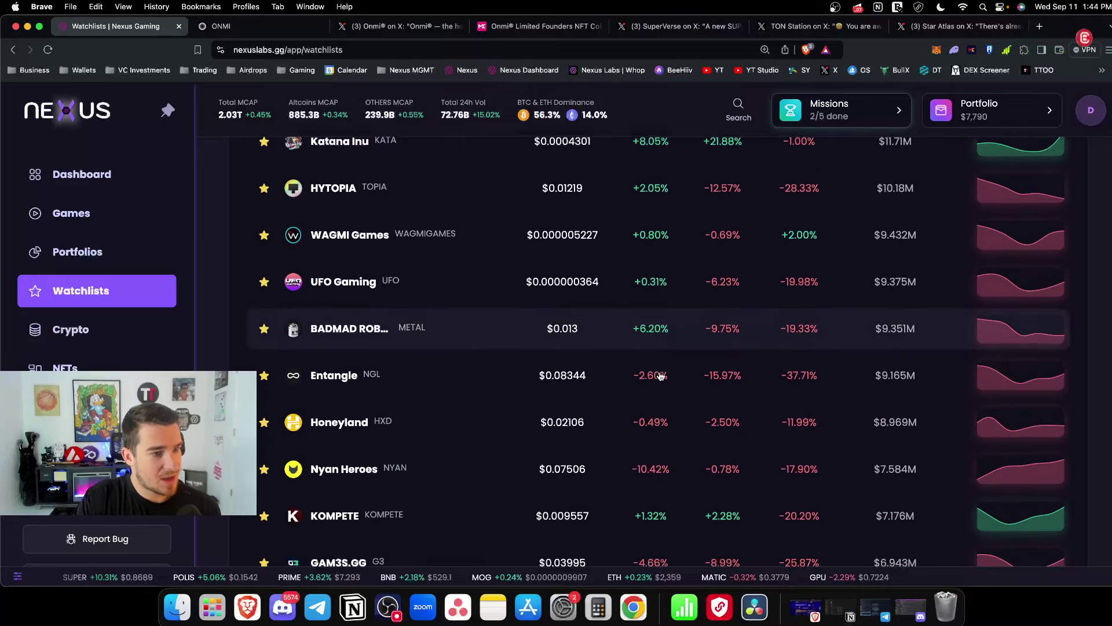
pyautogui.scroll(-1, 660, 376)
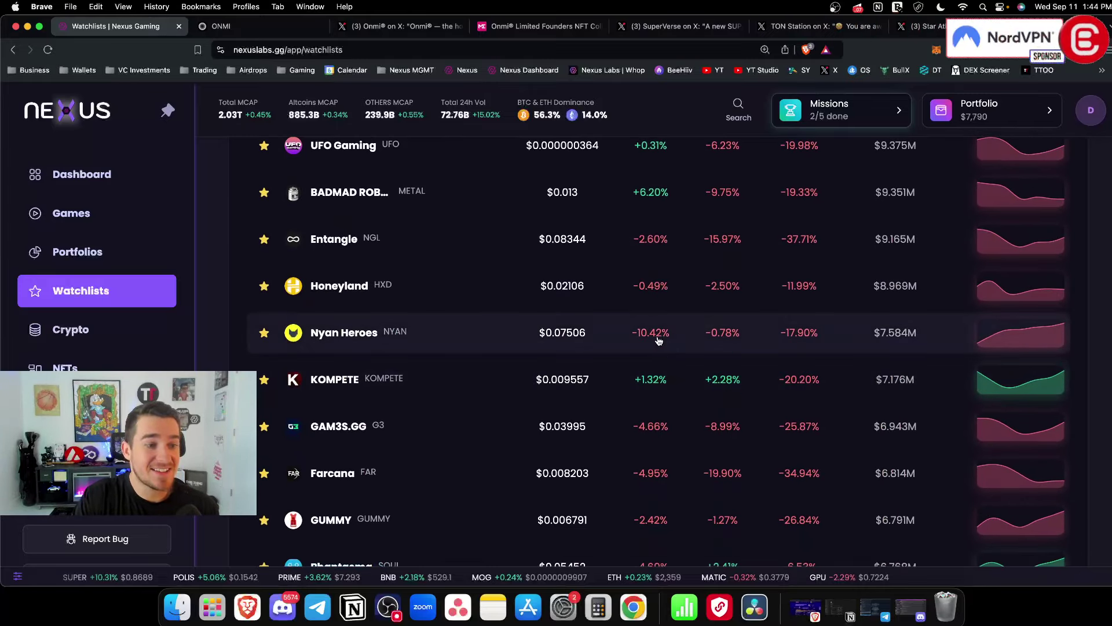
pyautogui.scroll(1, 659, 340)
pyautogui.scroll(20, 659, 341)
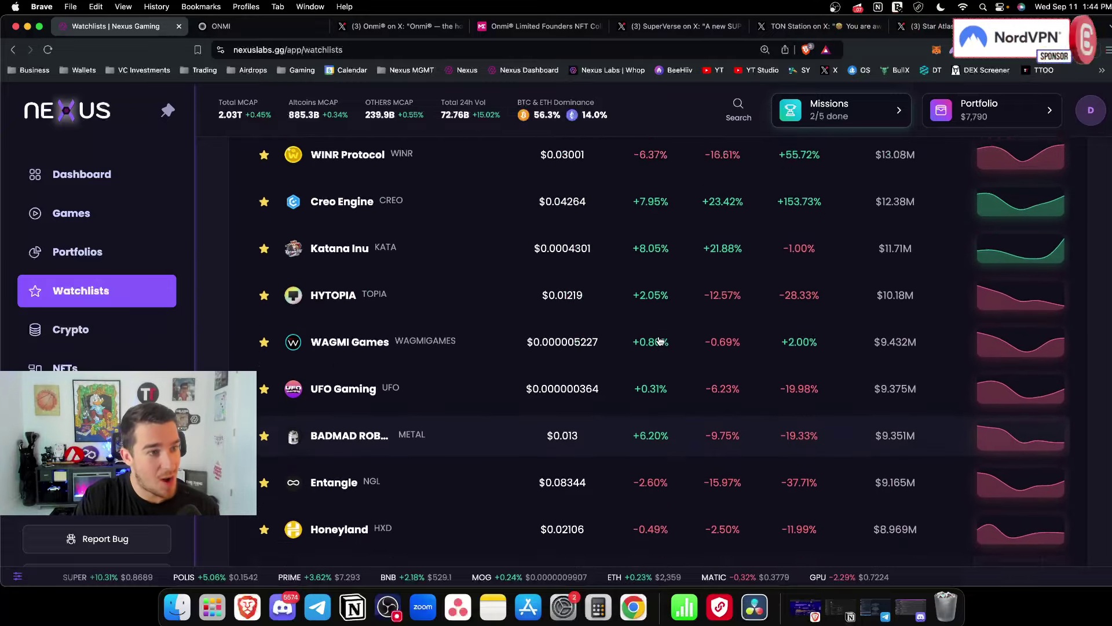
pyautogui.scroll(14, 660, 341)
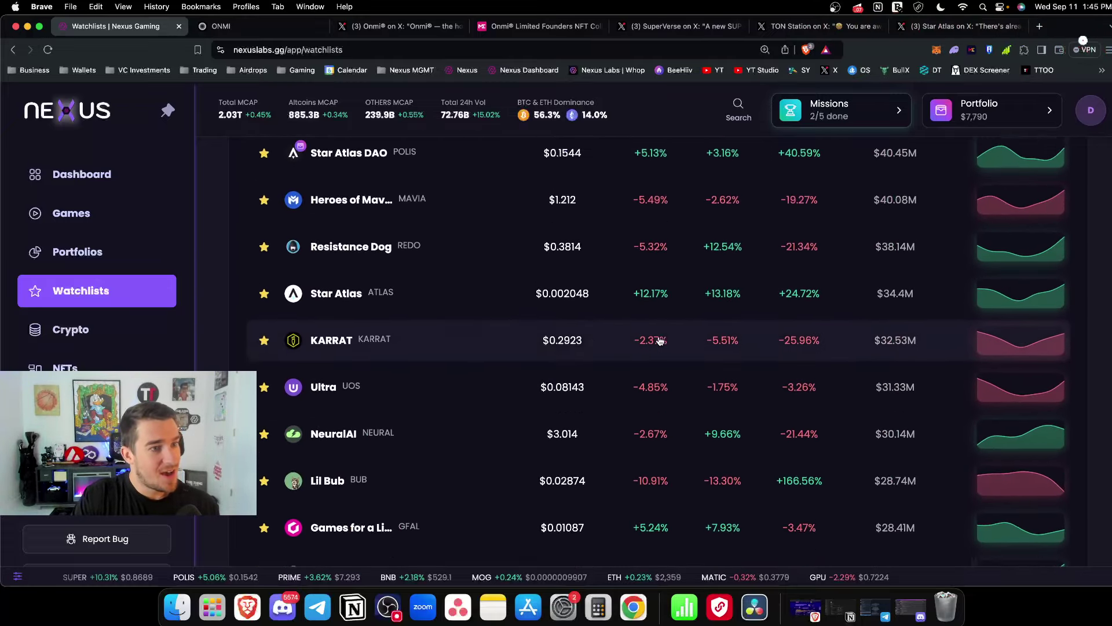
pyautogui.click(640, 349)
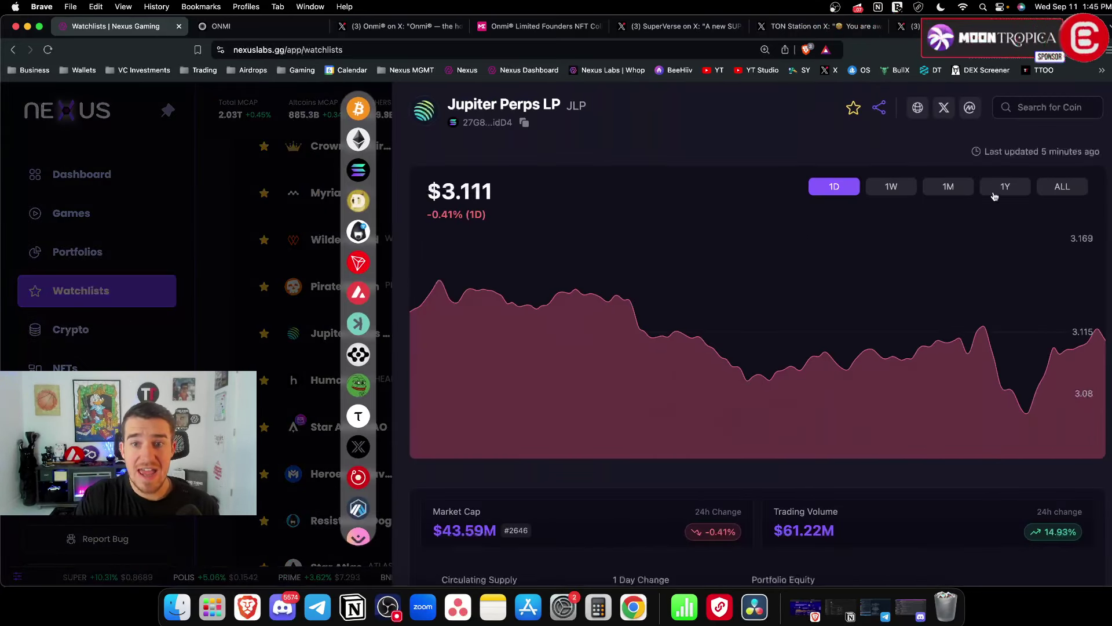
pyautogui.click(1011, 189)
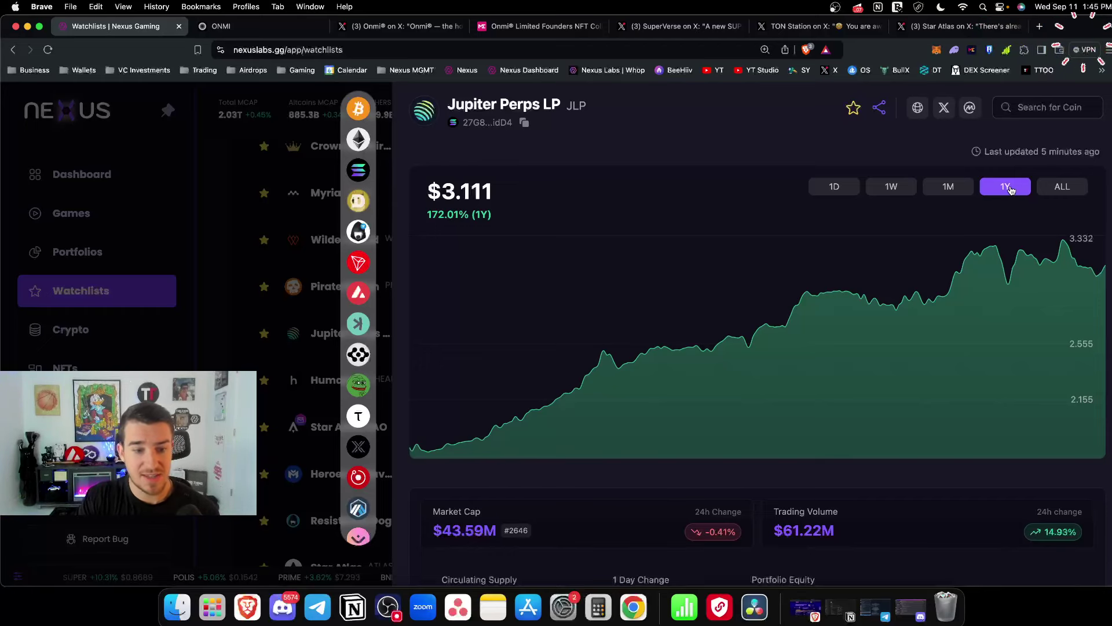
pyautogui.scroll(-5, 498, 456)
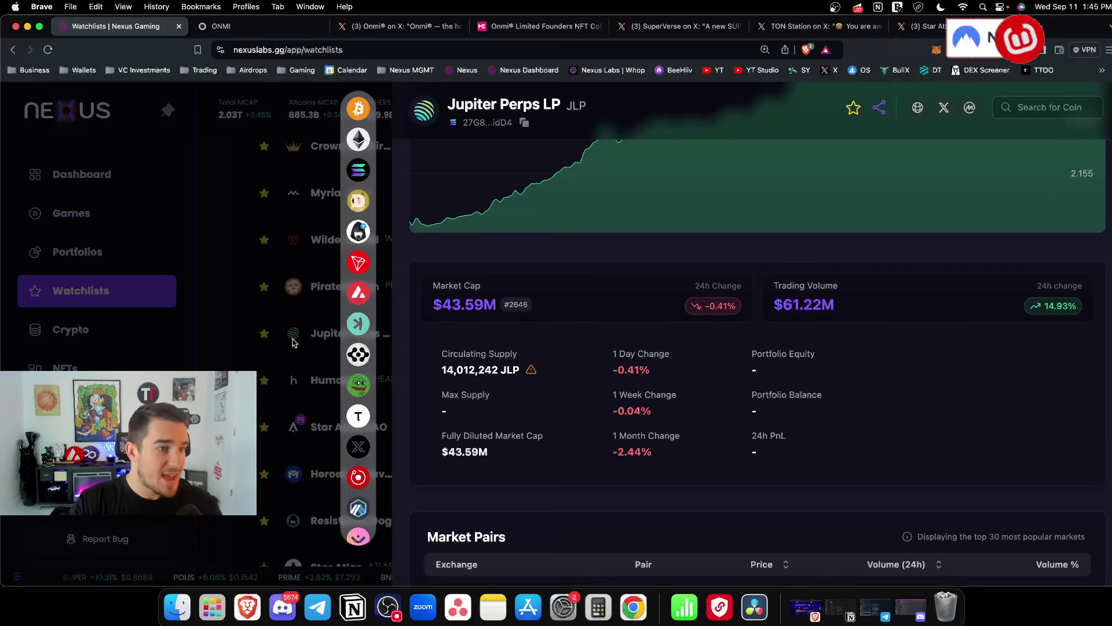
pyautogui.click(309, 310)
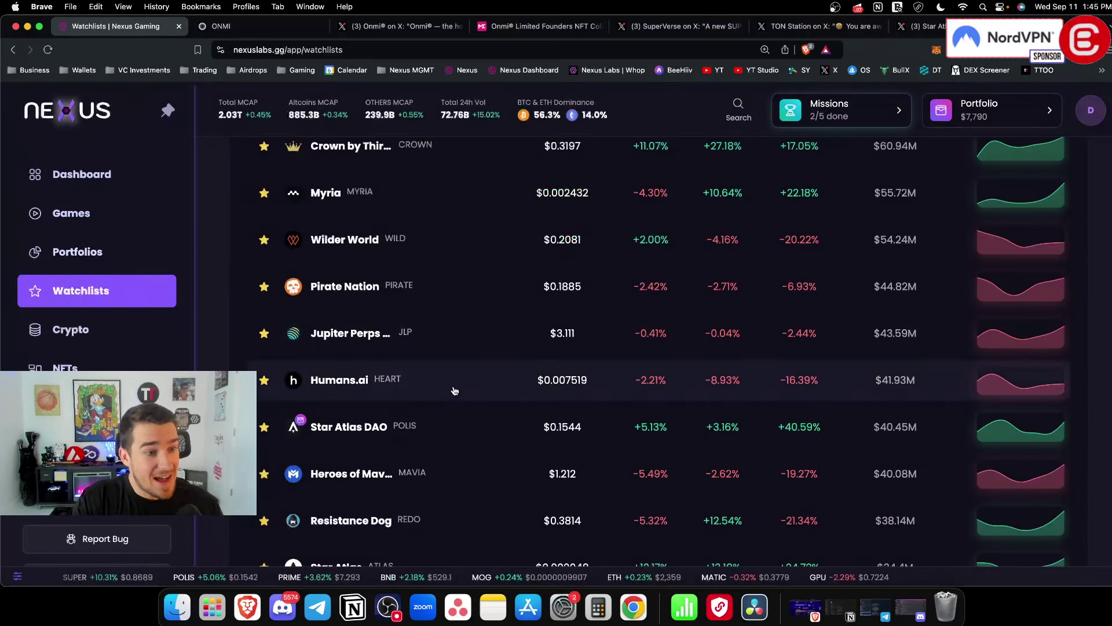
# - From Portfolios, add Jupiter Perps LP (jlp) to the portfolio wallet with a 720 balance
pyautogui.click(113, 249)
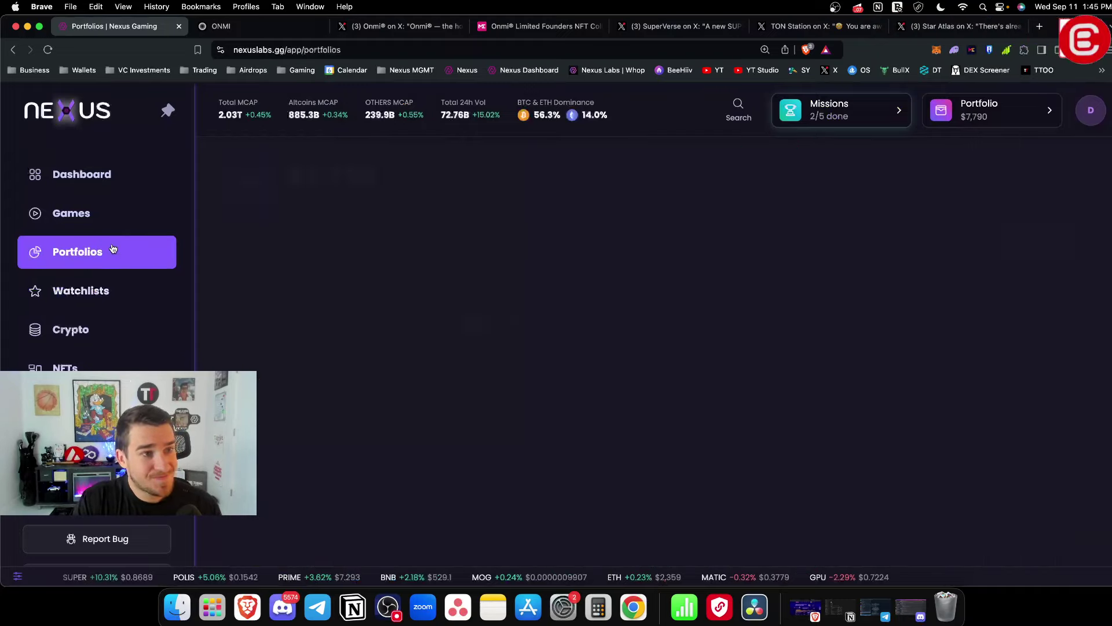
pyautogui.click(1051, 245)
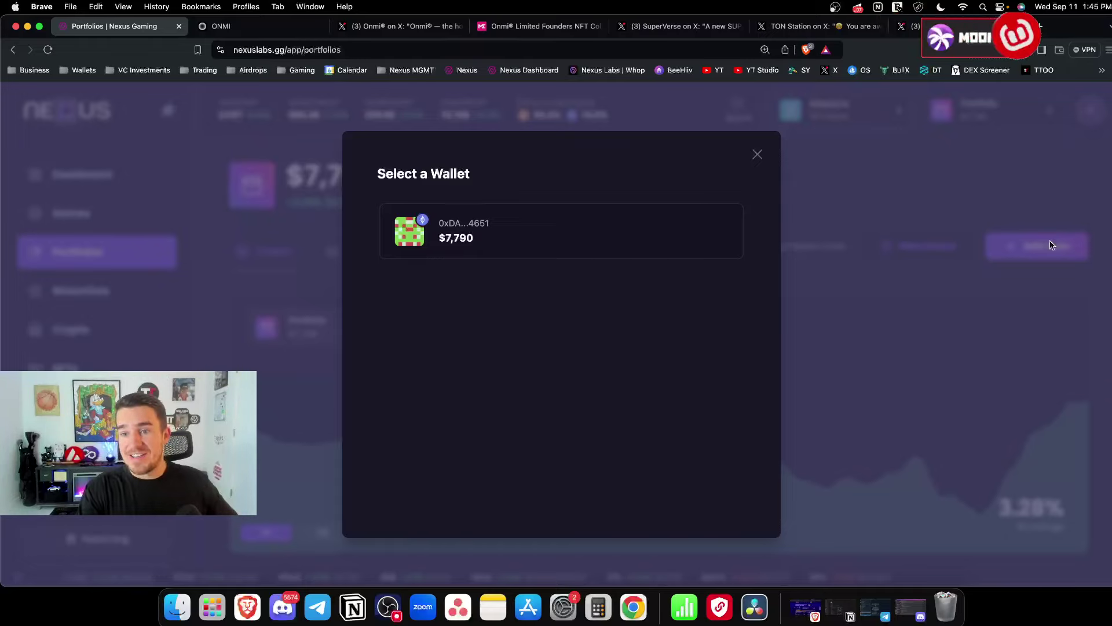
pyautogui.click(530, 244)
pyautogui.write('jlp')
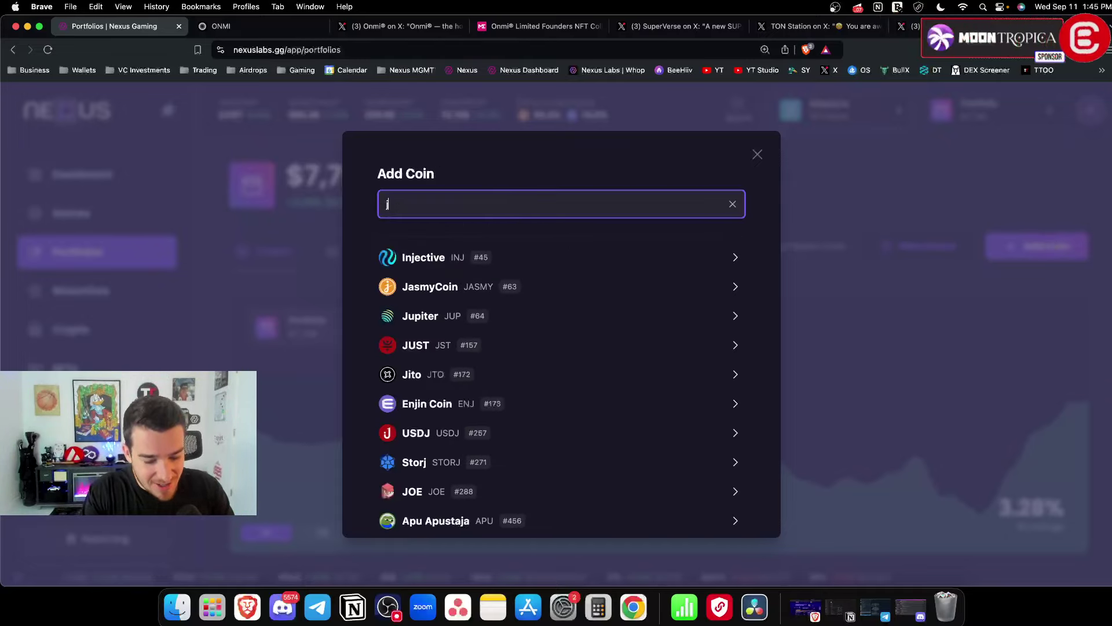
pyautogui.click(652, 267)
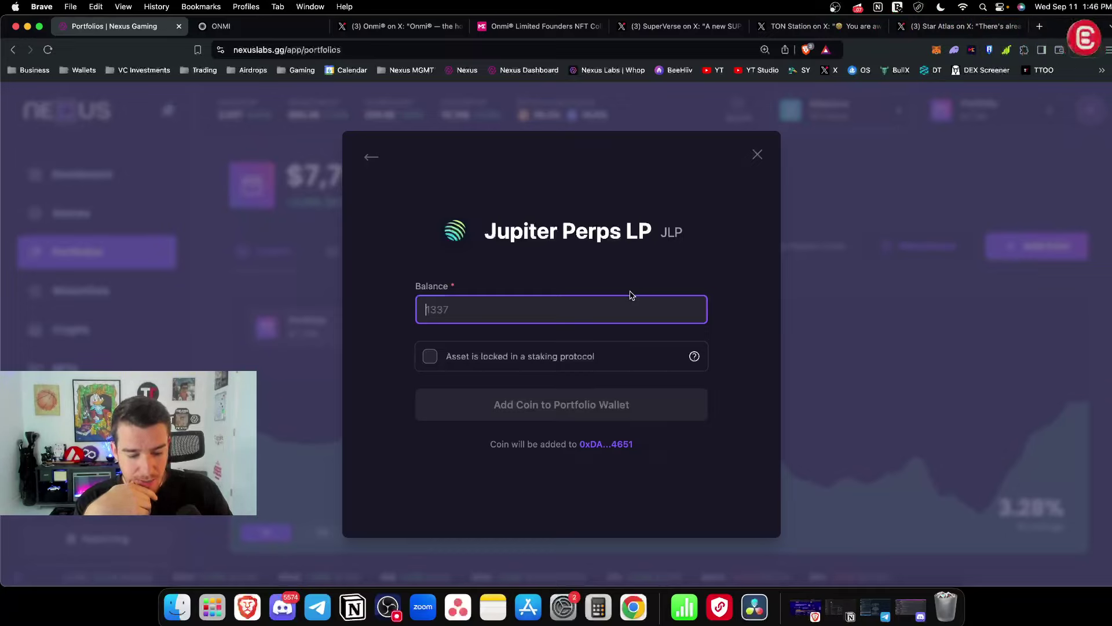
pyautogui.write('720')
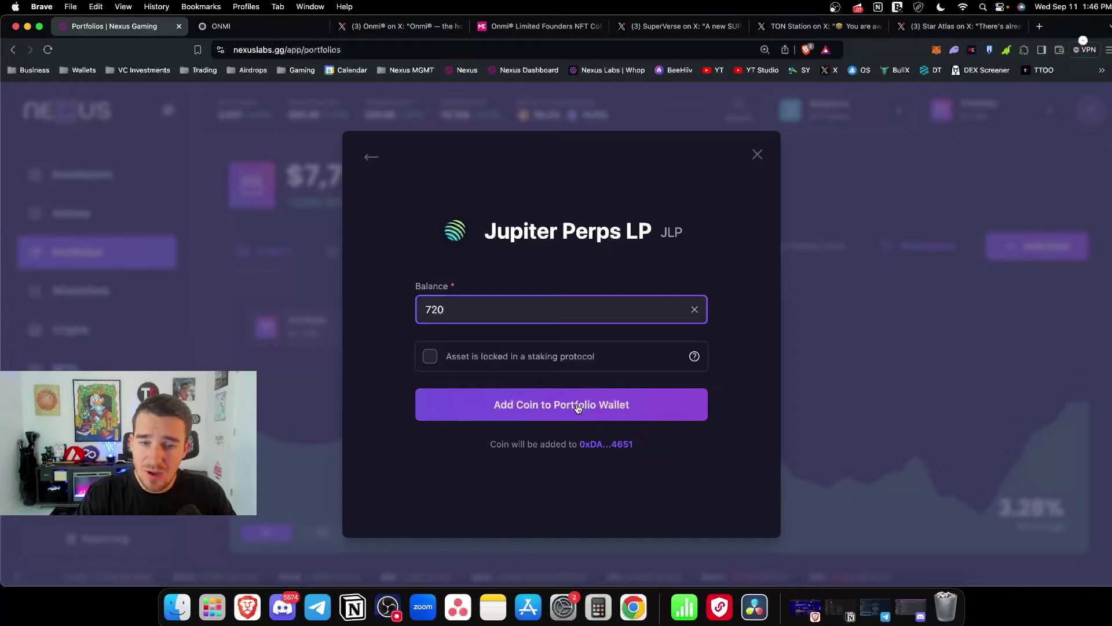
pyautogui.click(578, 409)
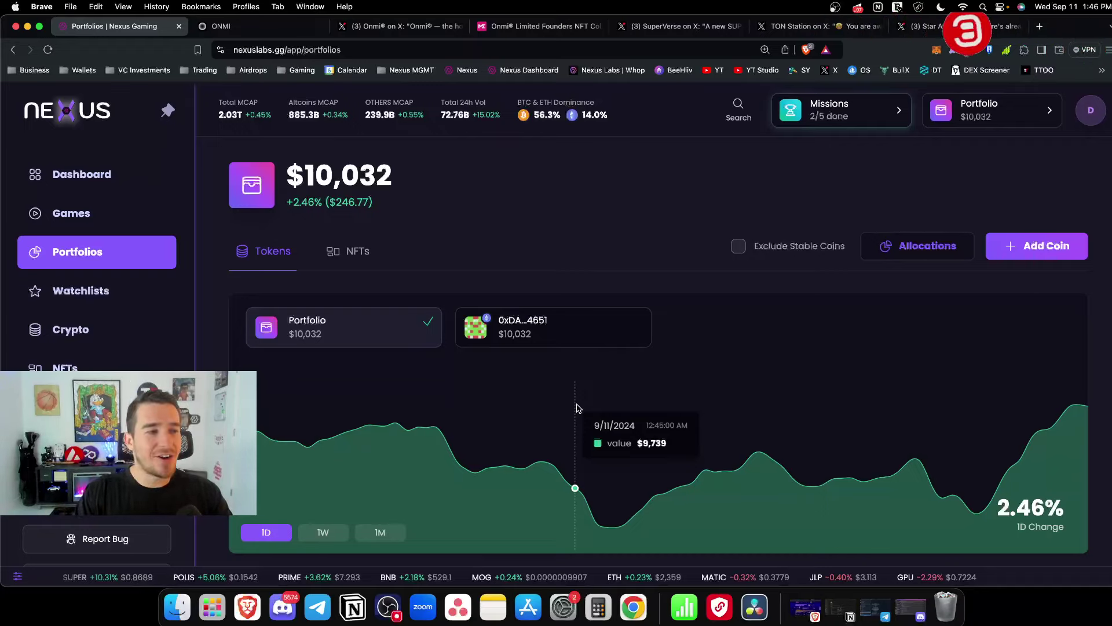
# - Review the token table showing 720 JLP worth $2,241.67, then go to Watchlists
pyautogui.scroll(-2, 594, 371)
pyautogui.scroll(-6, 593, 370)
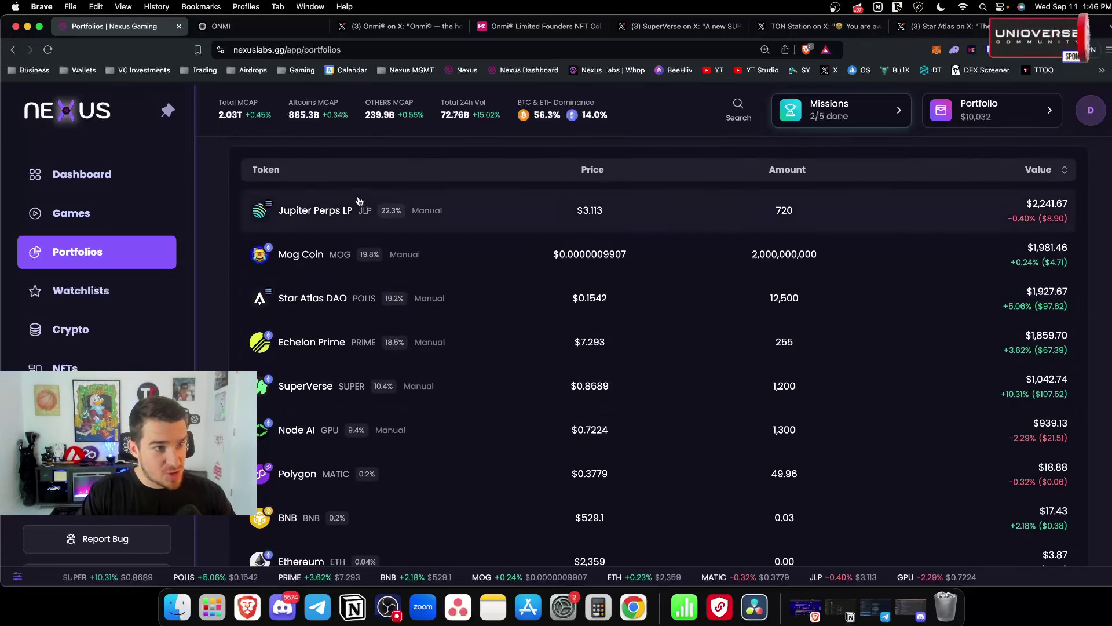
pyautogui.scroll(8, 542, 251)
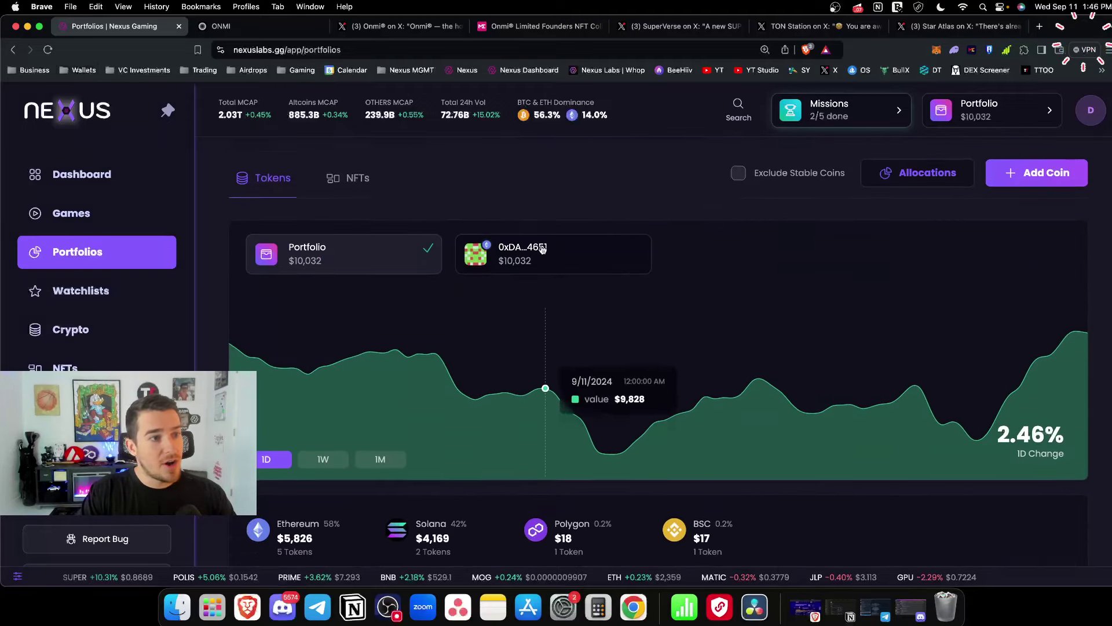
pyautogui.scroll(-4, 542, 249)
pyautogui.scroll(-5, 542, 249)
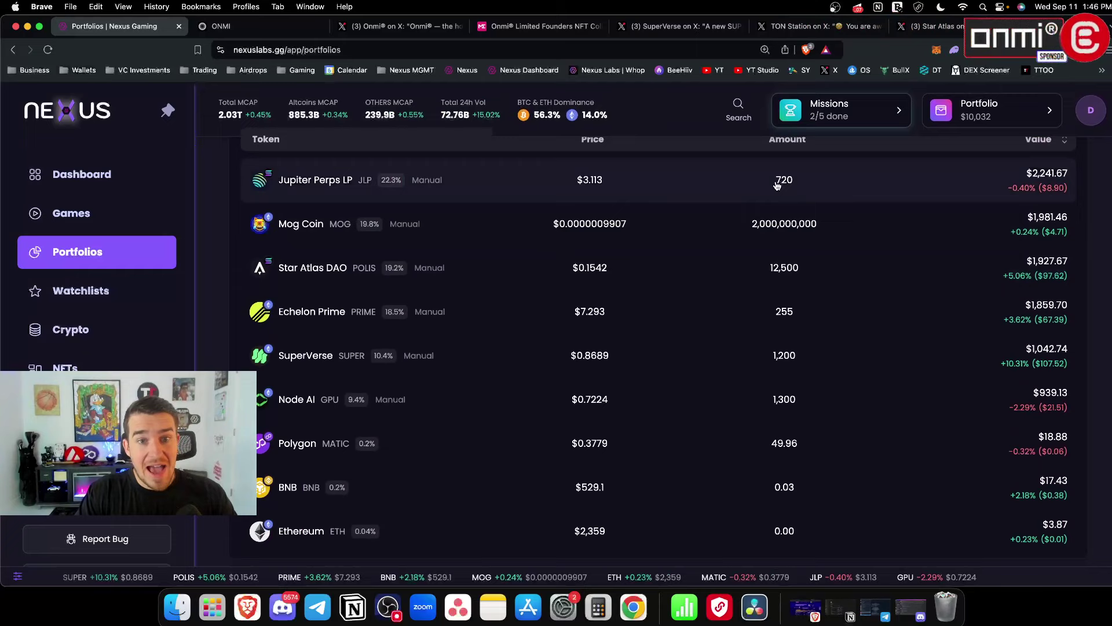
pyautogui.scroll(1, 782, 185)
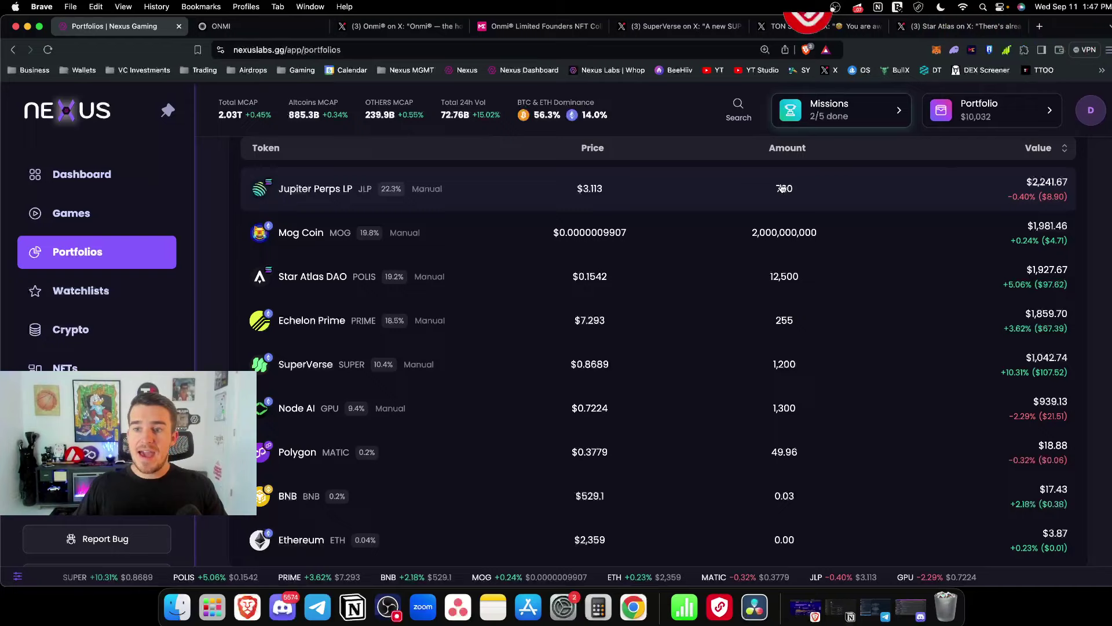
pyautogui.click(162, 300)
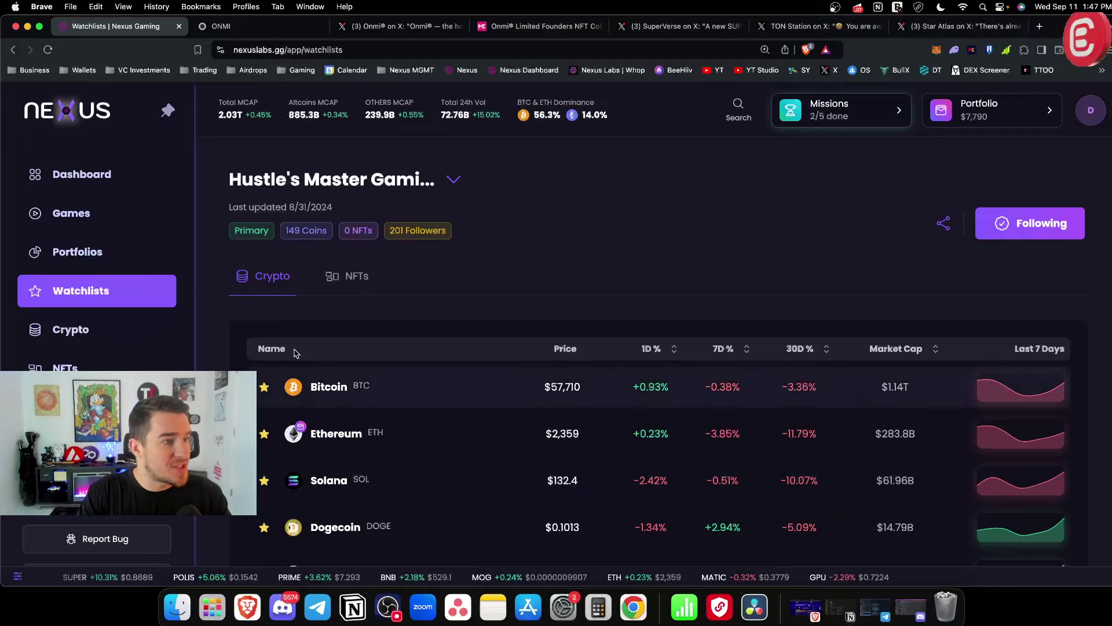
# - Return to Portfolios, reload the page and scroll down to the token table
pyautogui.click(149, 256)
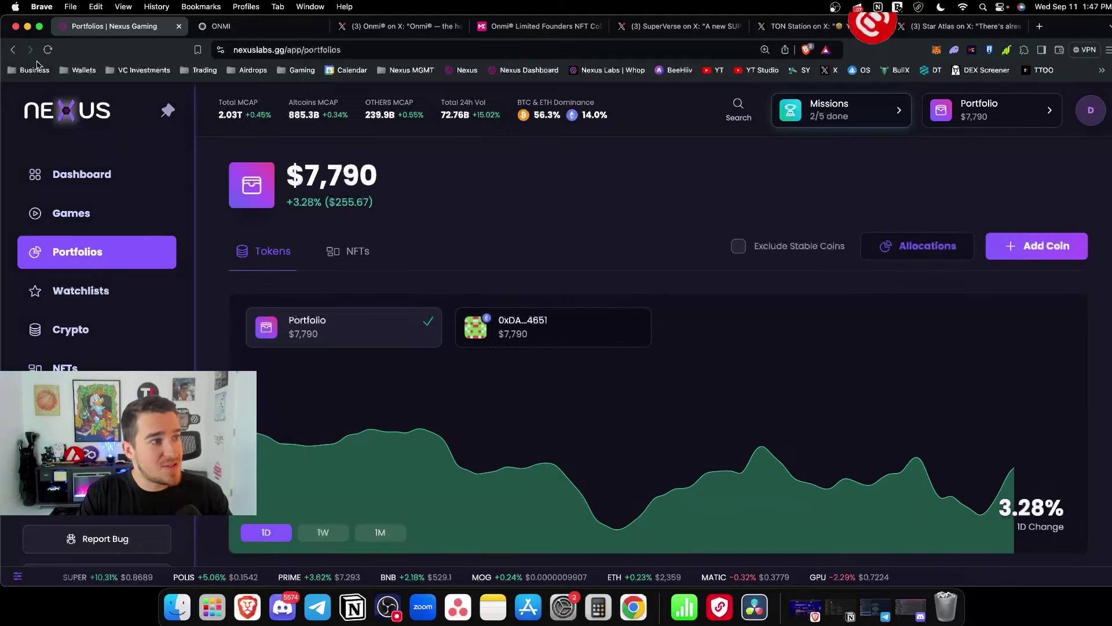
pyautogui.click(48, 49)
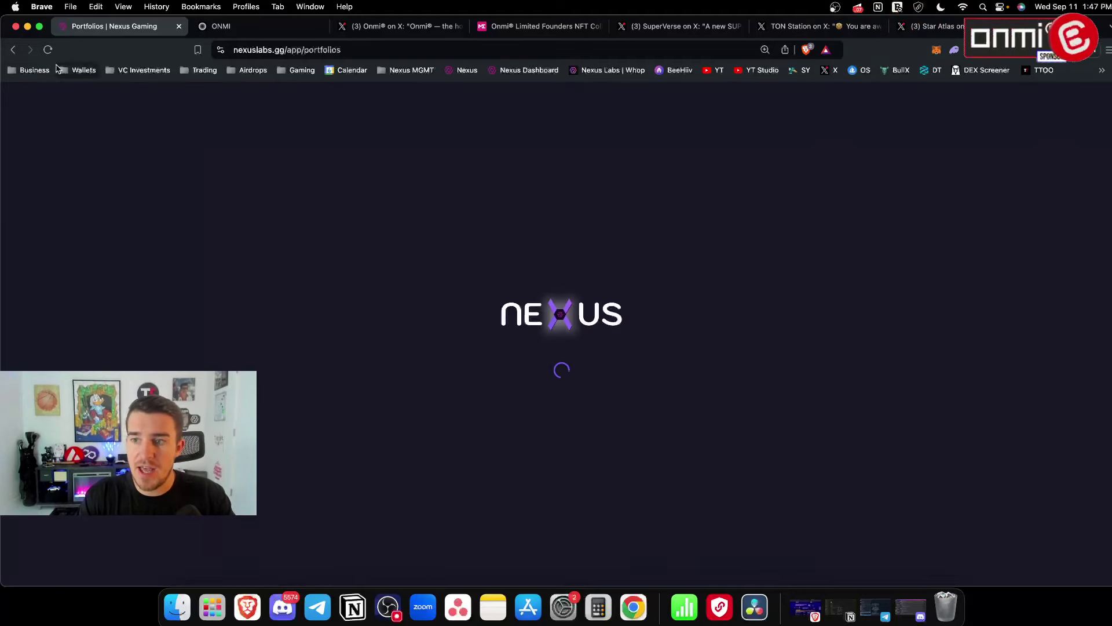
pyautogui.scroll(-8, 454, 236)
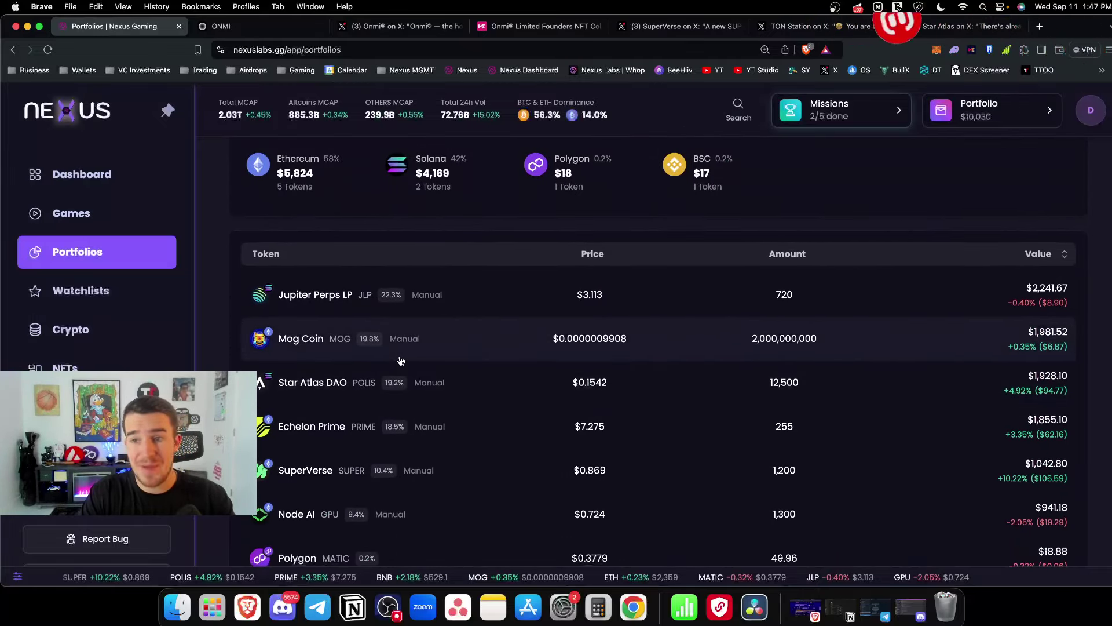
pyautogui.scroll(-1, 400, 361)
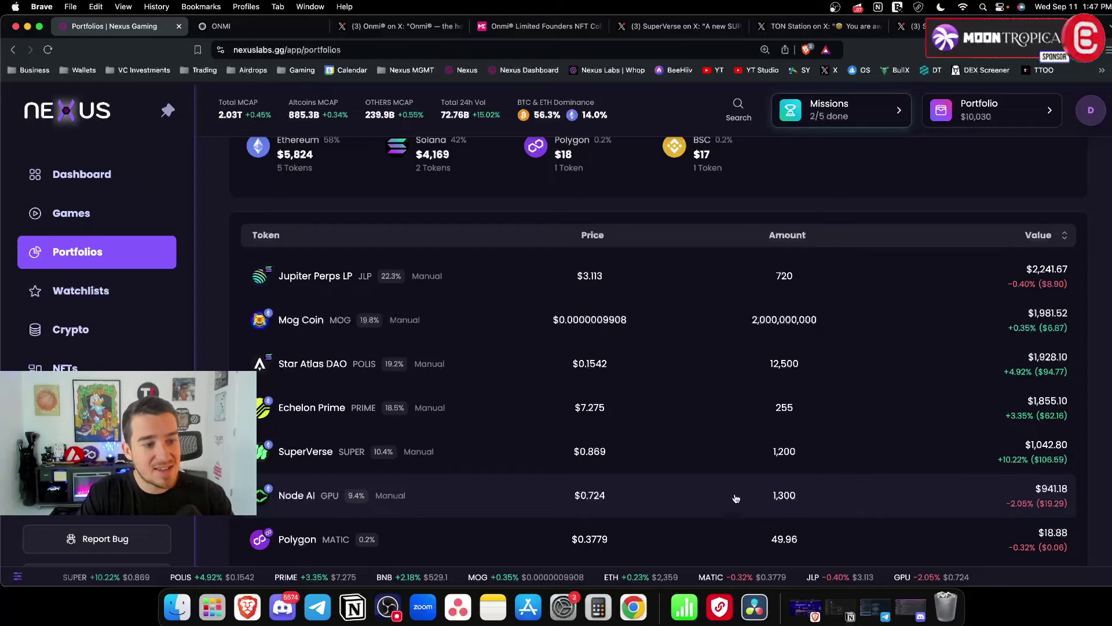
# - Inspect the Node AI row, highlighting its 1,300 amount and viewing its coin details
pyautogui.moveTo(775, 498); pyautogui.dragTo(804, 501)
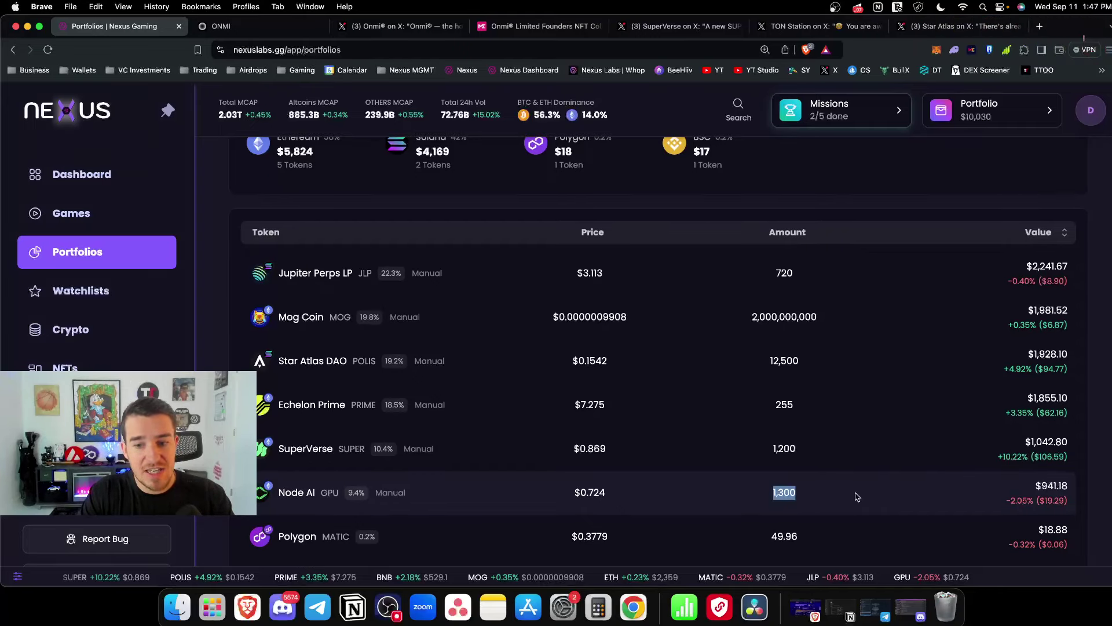
pyautogui.click(857, 497)
pyautogui.press('Escape')
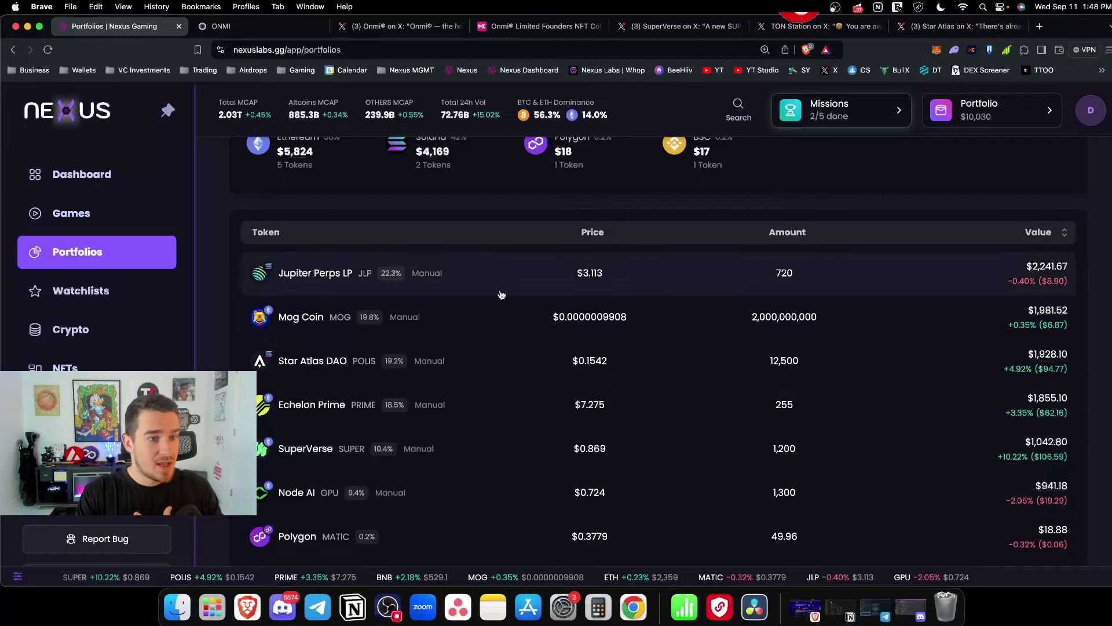
pyautogui.click(498, 284)
pyautogui.click(1026, 193)
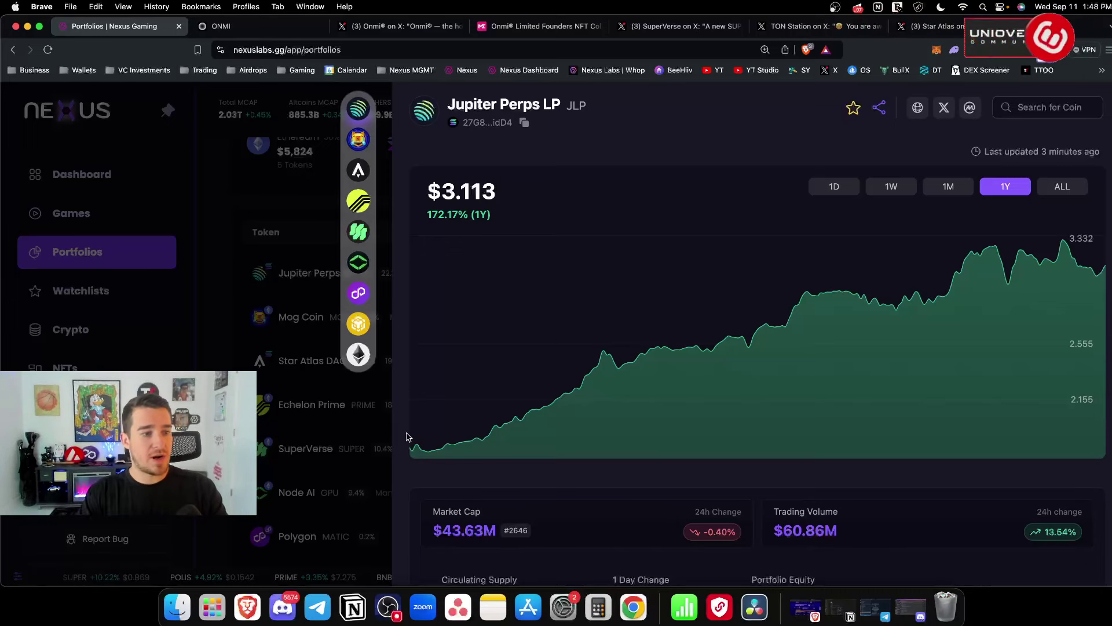
pyautogui.click(367, 499)
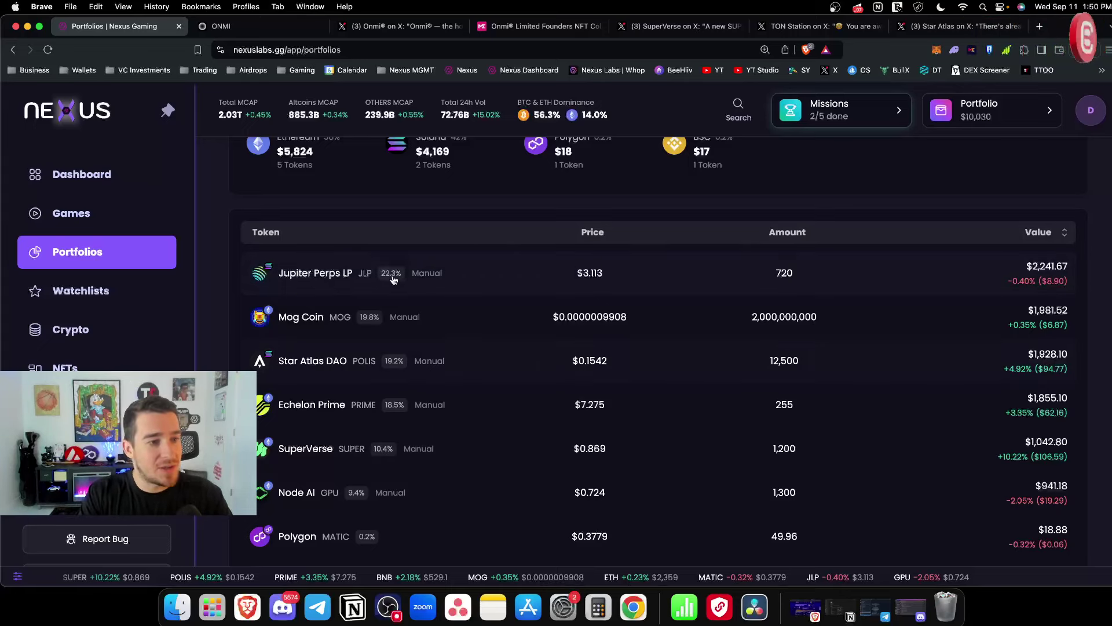
# - Scroll the portfolio to the top and switch to the Magic Eden Onmi mint tab
pyautogui.scroll(8, 392, 280)
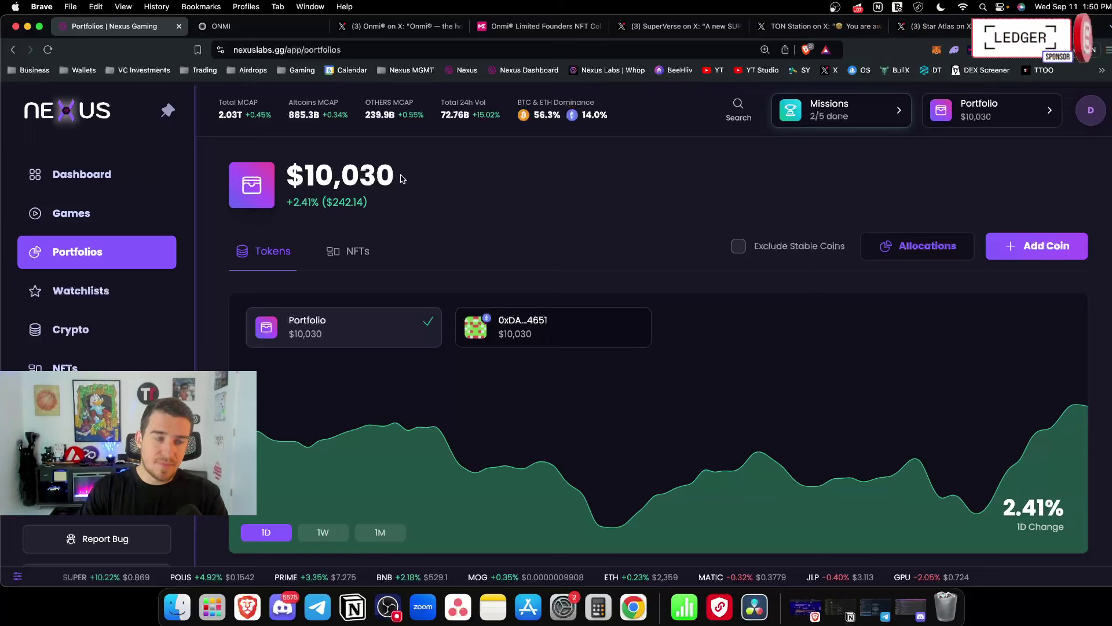
pyautogui.click(540, 27)
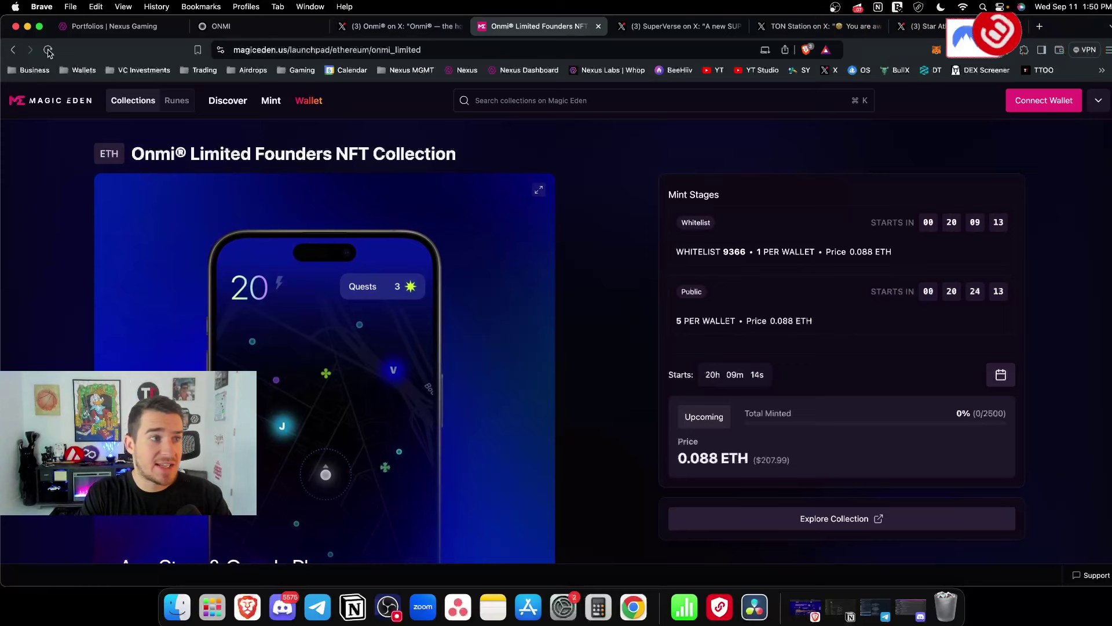
# - Switch back to the Portfolios | Nexus Gaming browser tab
pyautogui.click(123, 28)
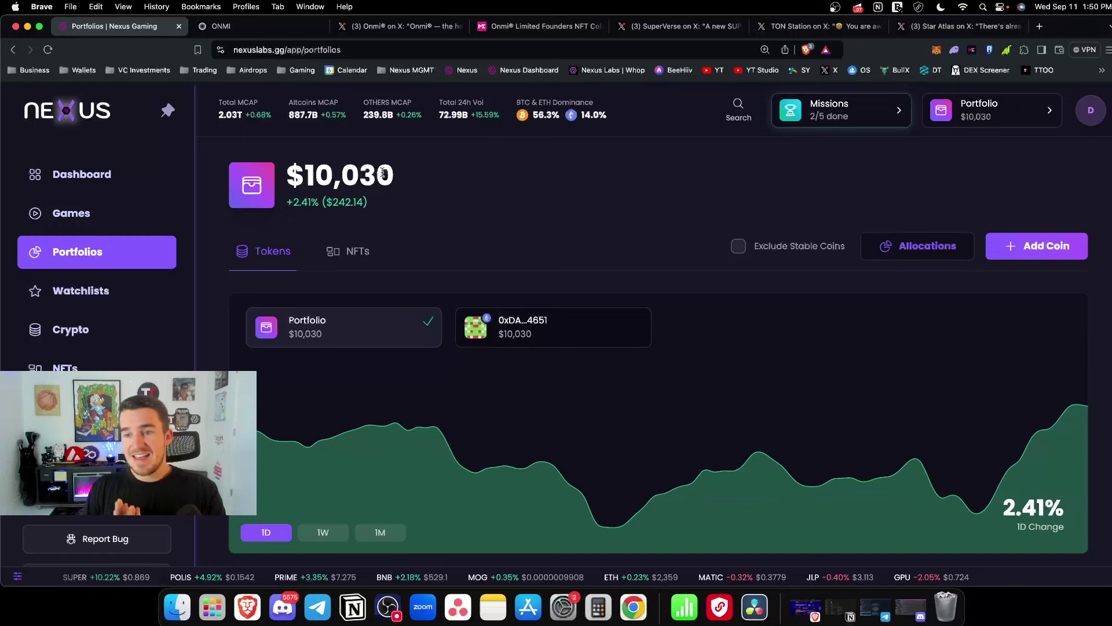
pyautogui.scroll(-10, 293, 272)
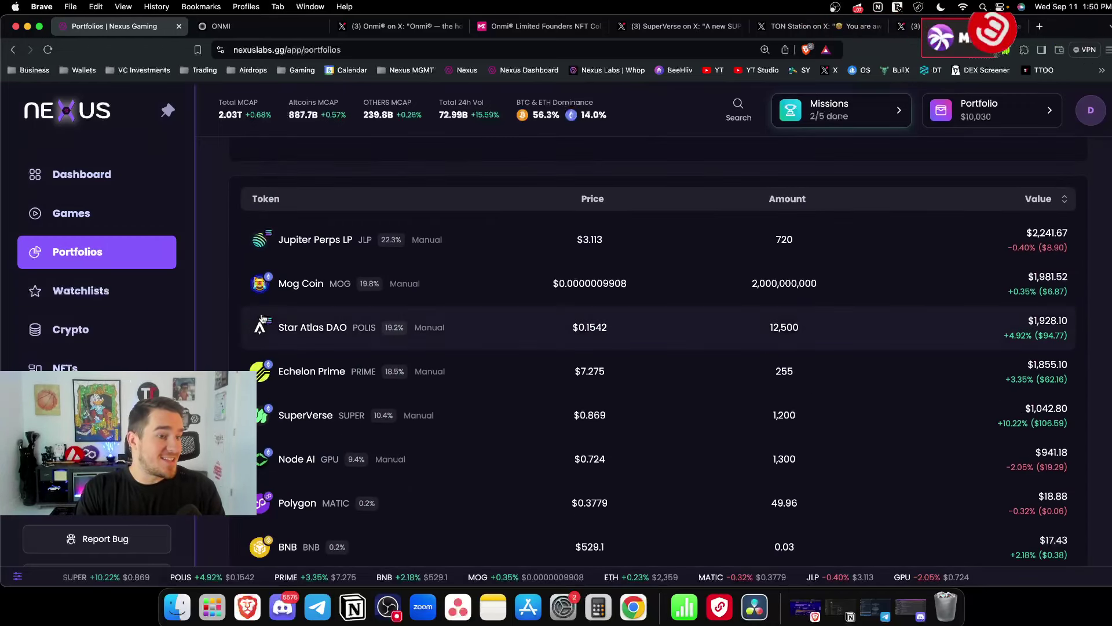